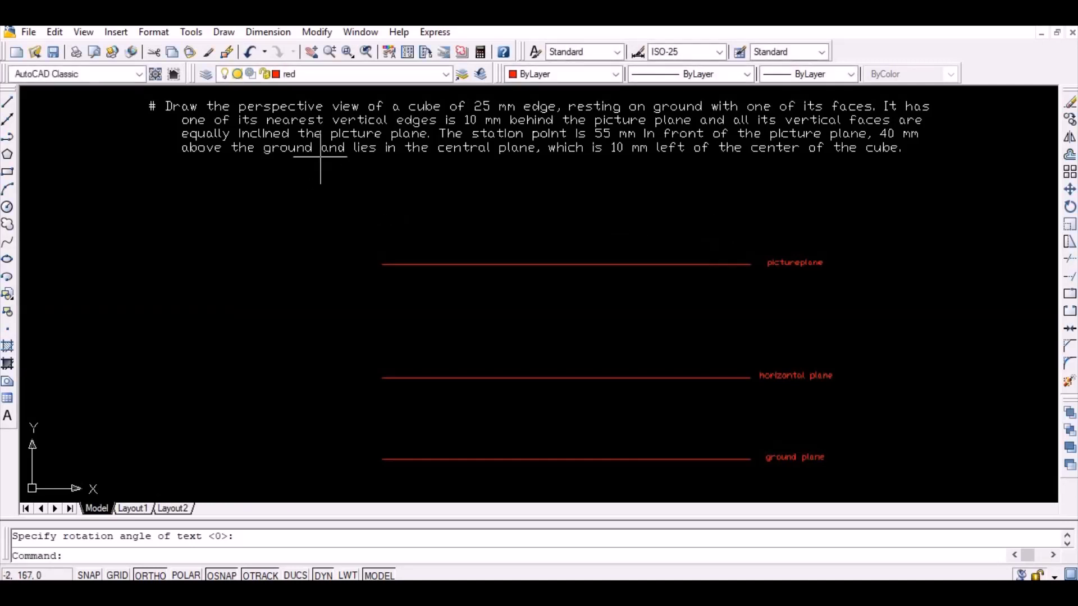
- Copy the picture plane line 10 mm upward and make layer 0 current
text(co)
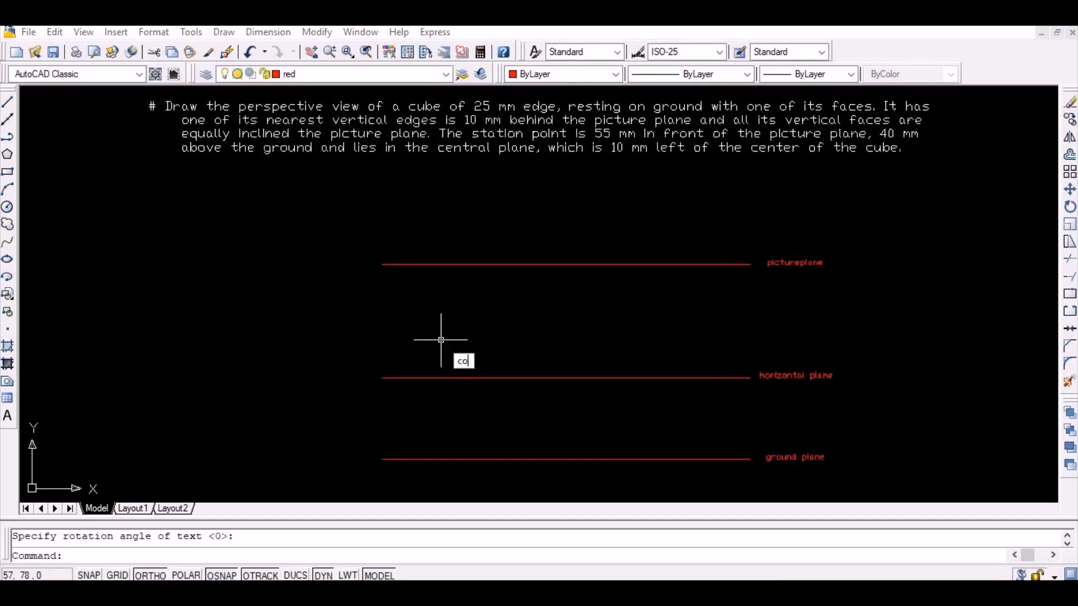
key(Return)
click(428, 264)
key(Return)
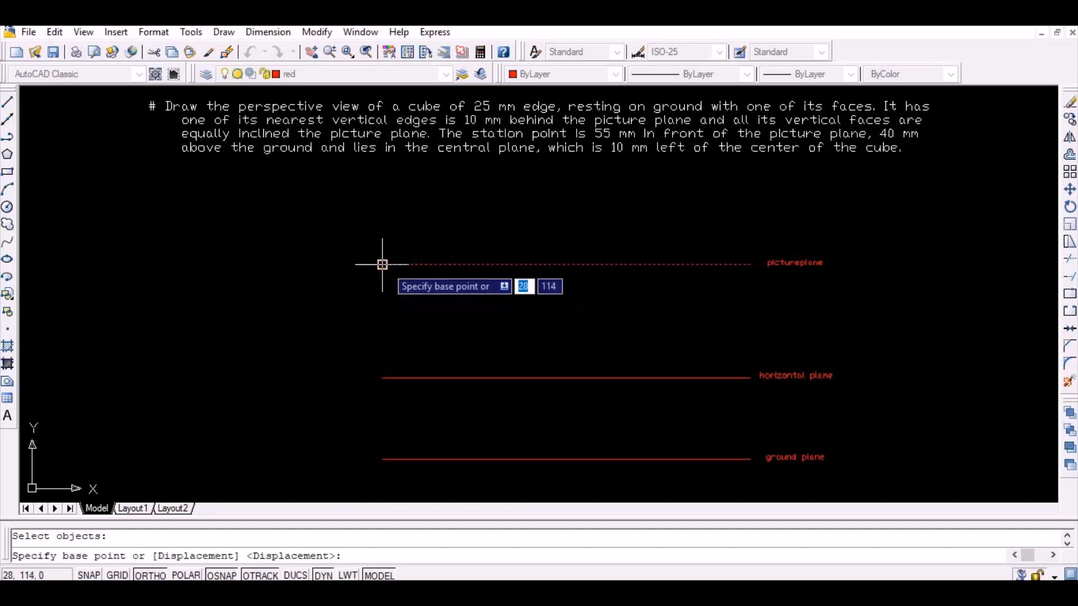
click(382, 264)
text(10)
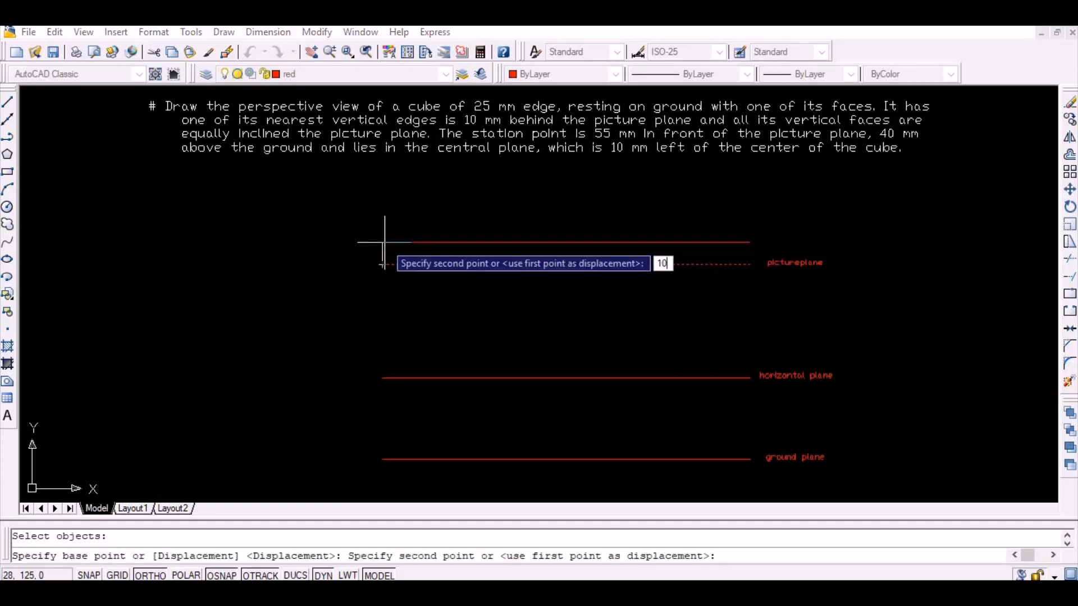
key(Return)
- Start the square at the copied line's midpoint with a 25 mm side at 45°
key(Return)
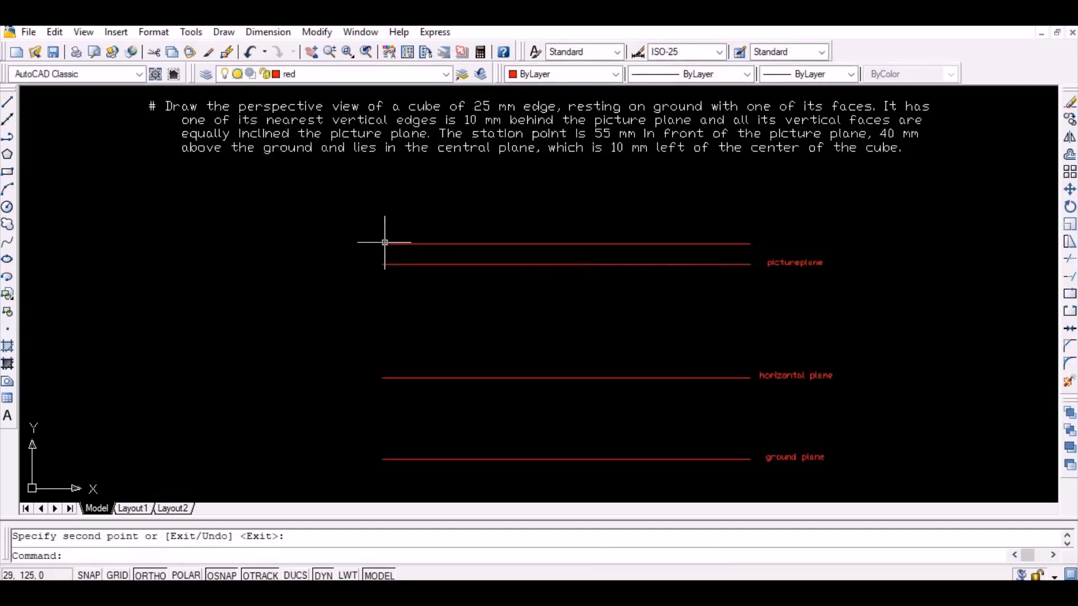
click(444, 74)
click(337, 89)
text(l)
key(Return)
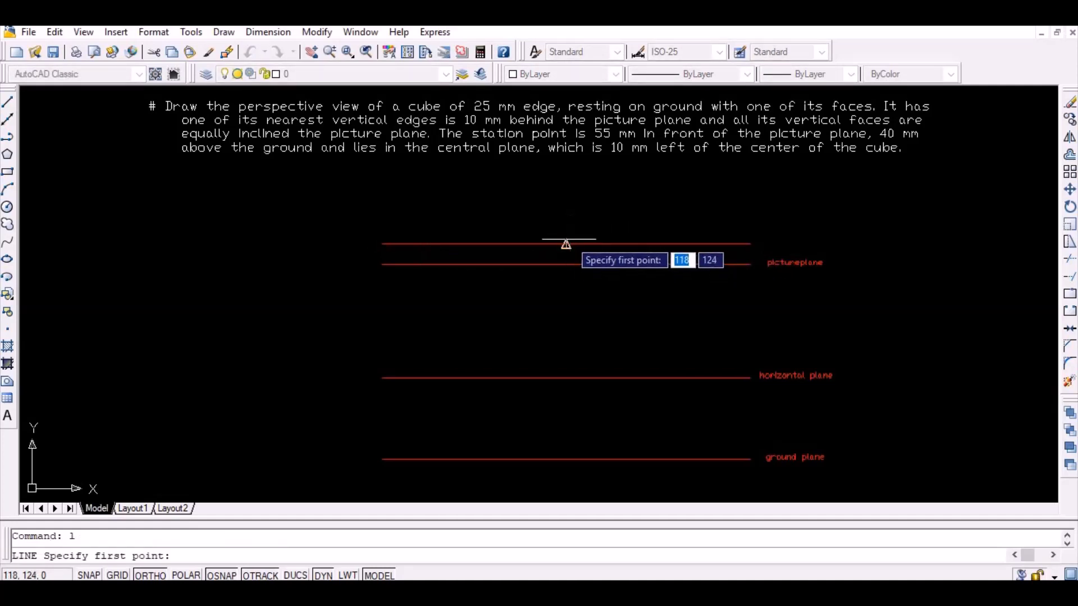
click(568, 242)
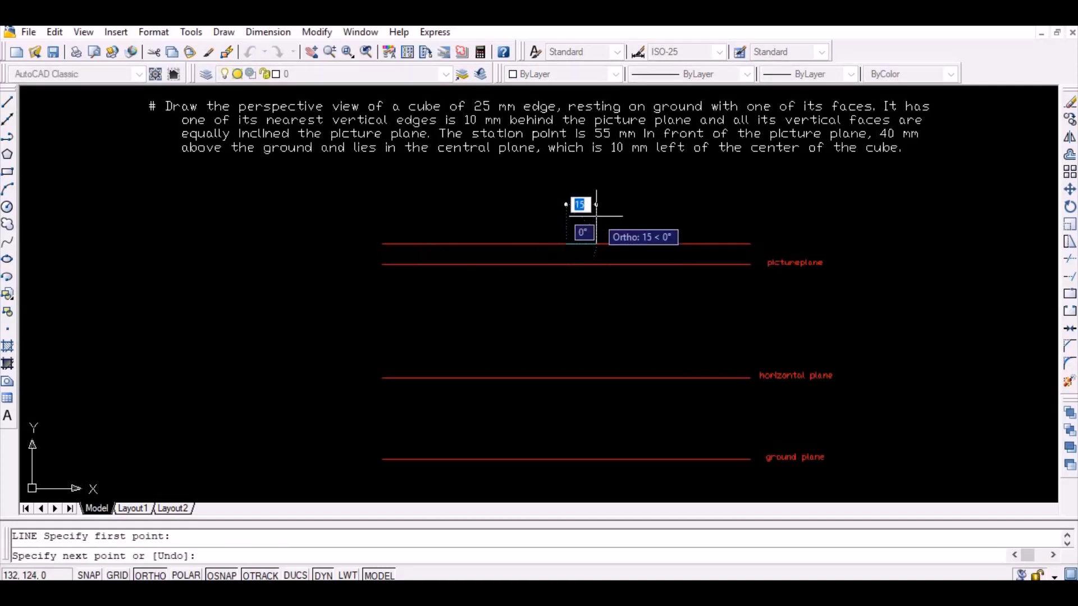
key(F8)
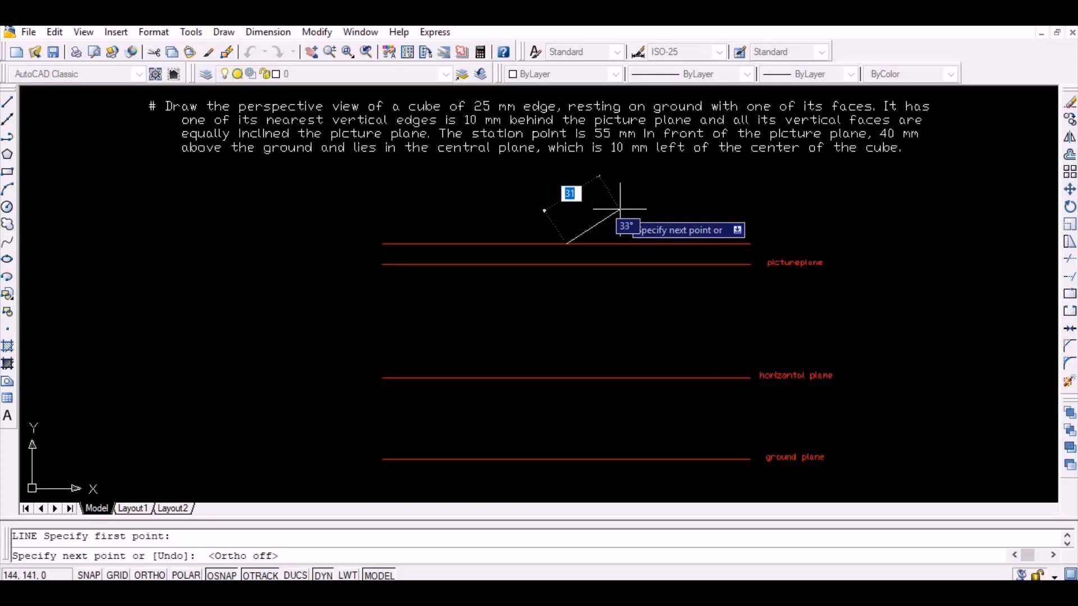
text(25)
key(Tab)
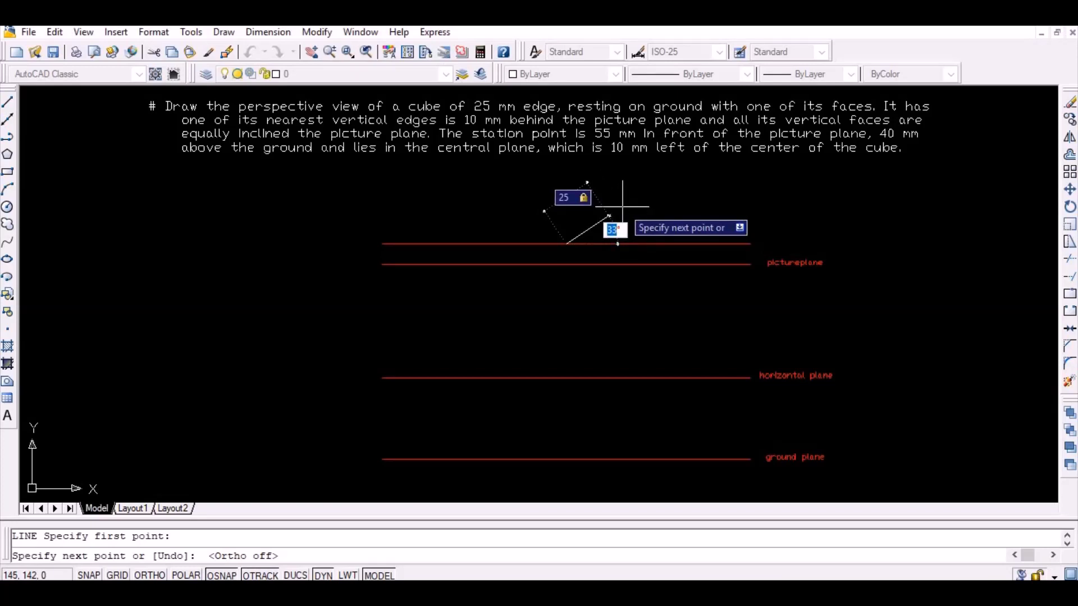
text(45)
key(Return)
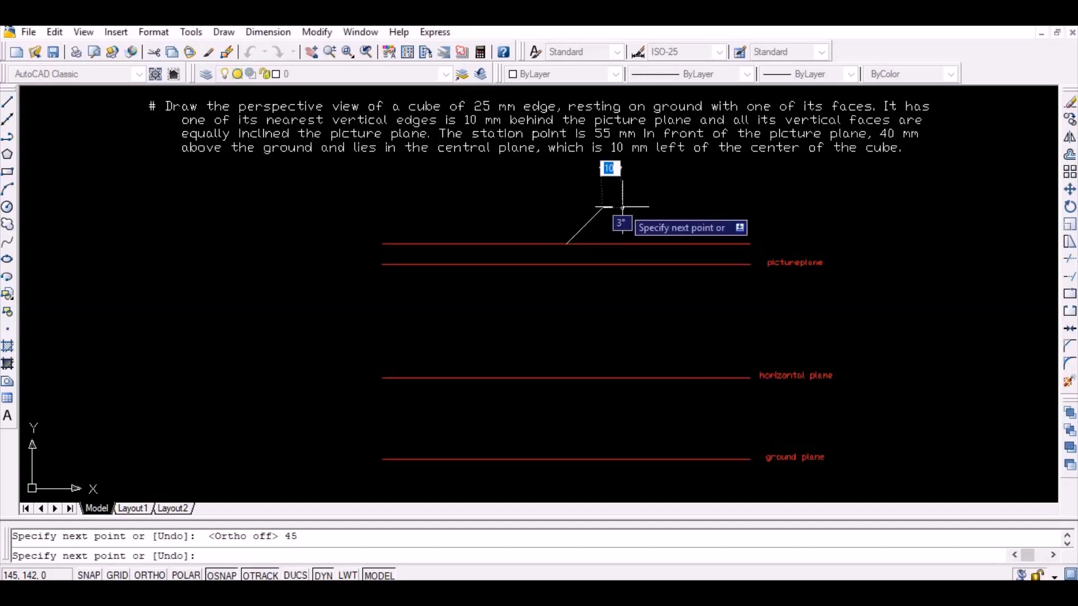
- Add a 25 mm side at 135° and close the square back to its first corner
text(25)
key(Tab)
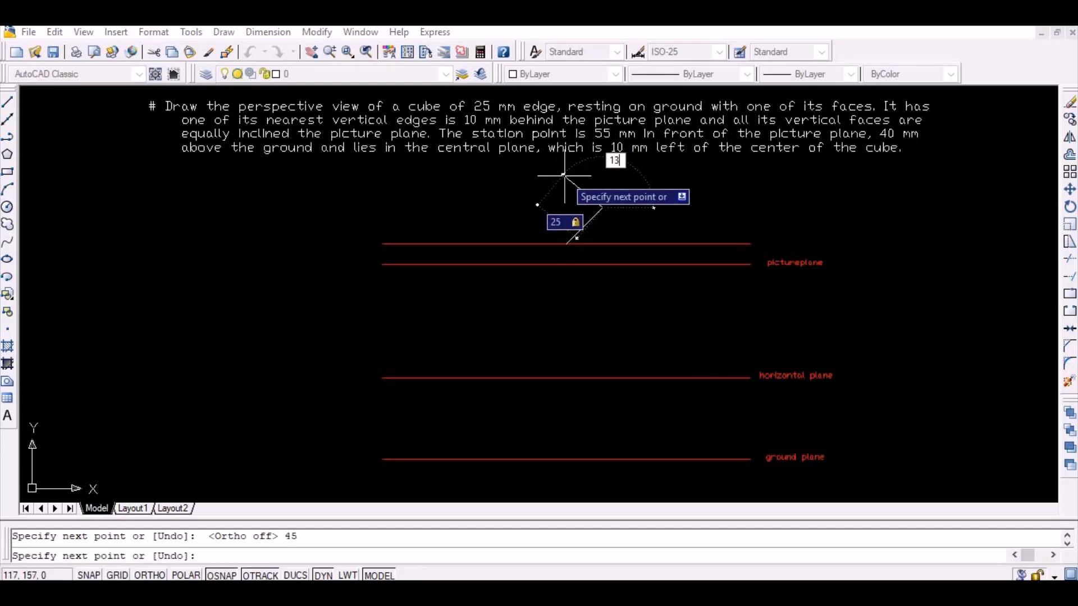
text(u)
key(Return)
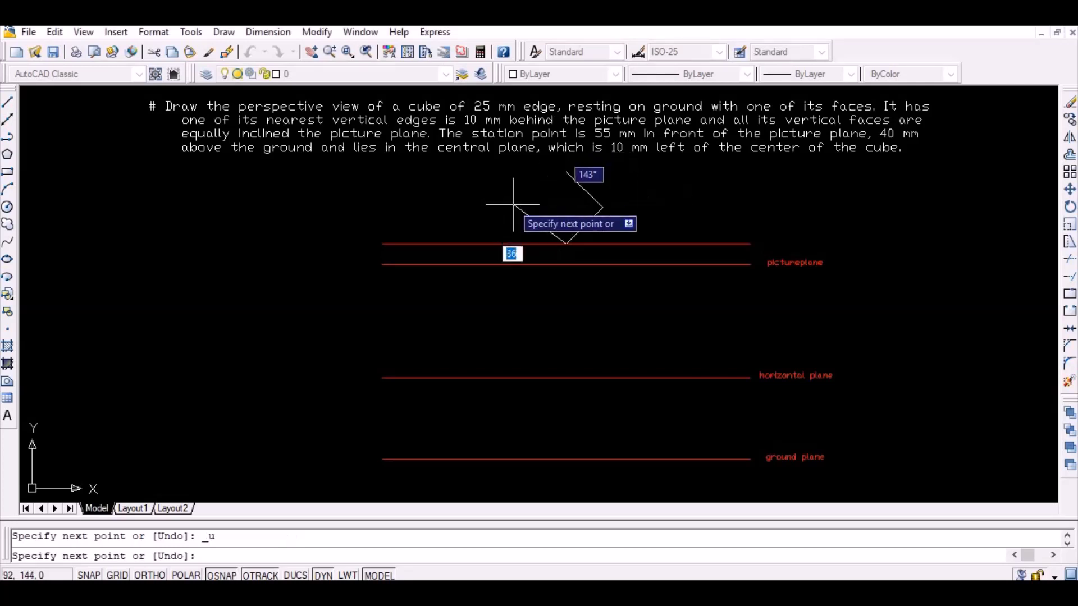
text(25)
key(Tab)
text(1)
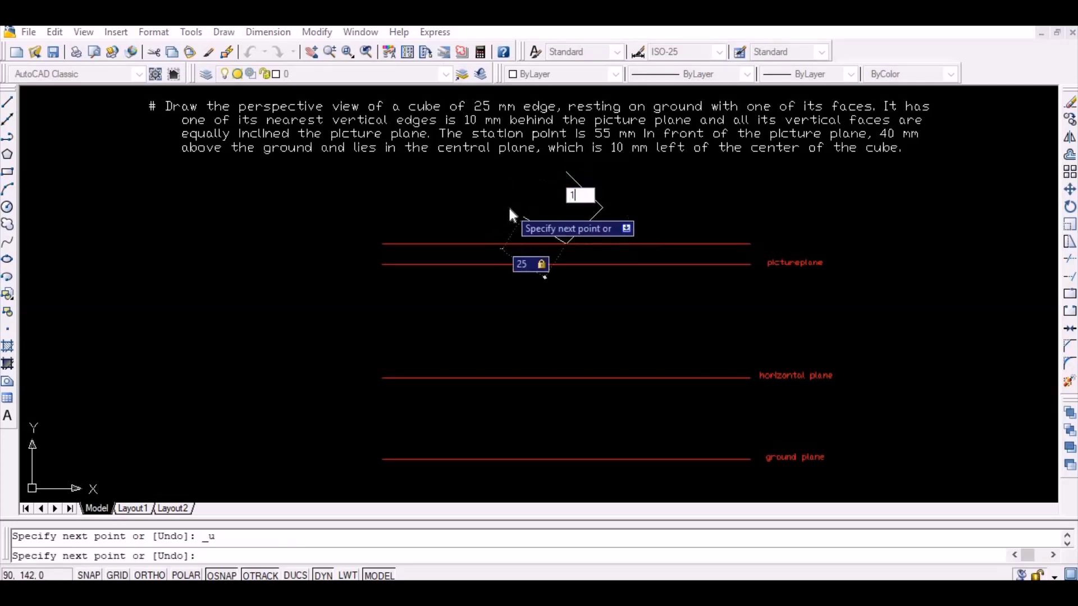
text(35)
key(Return)
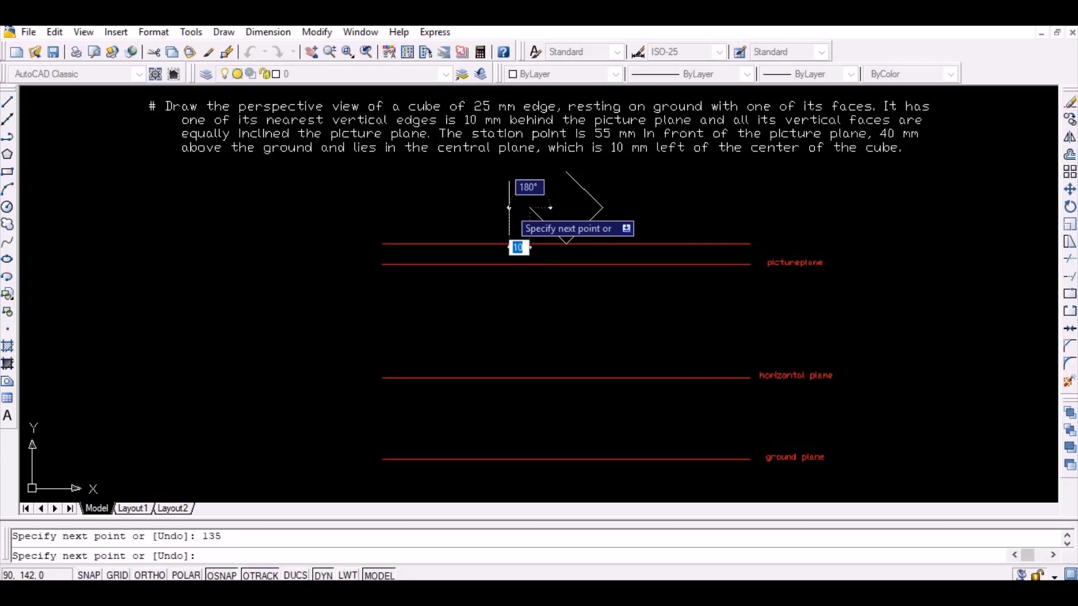
click(566, 172)
key(Return)
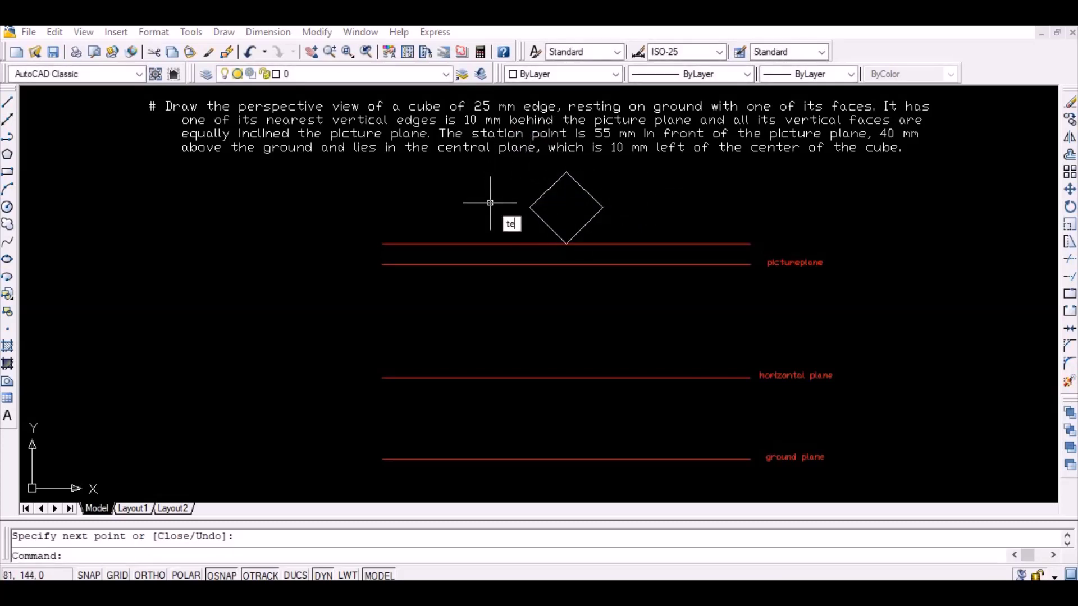
- Number the square's corners 1, 2, 3 and 4 with single-line text
key(Return)
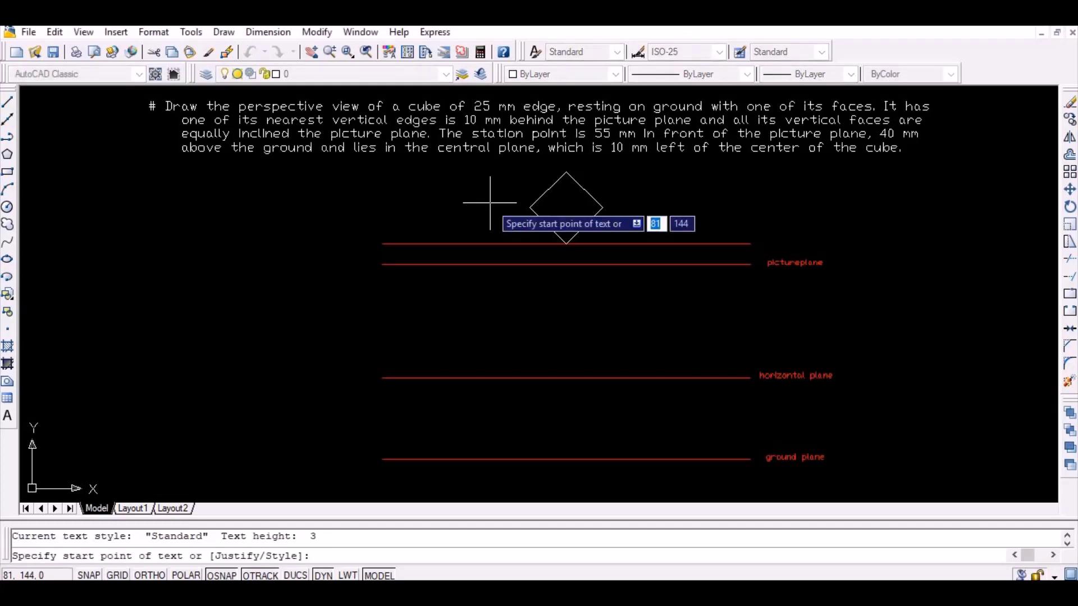
click(566, 244)
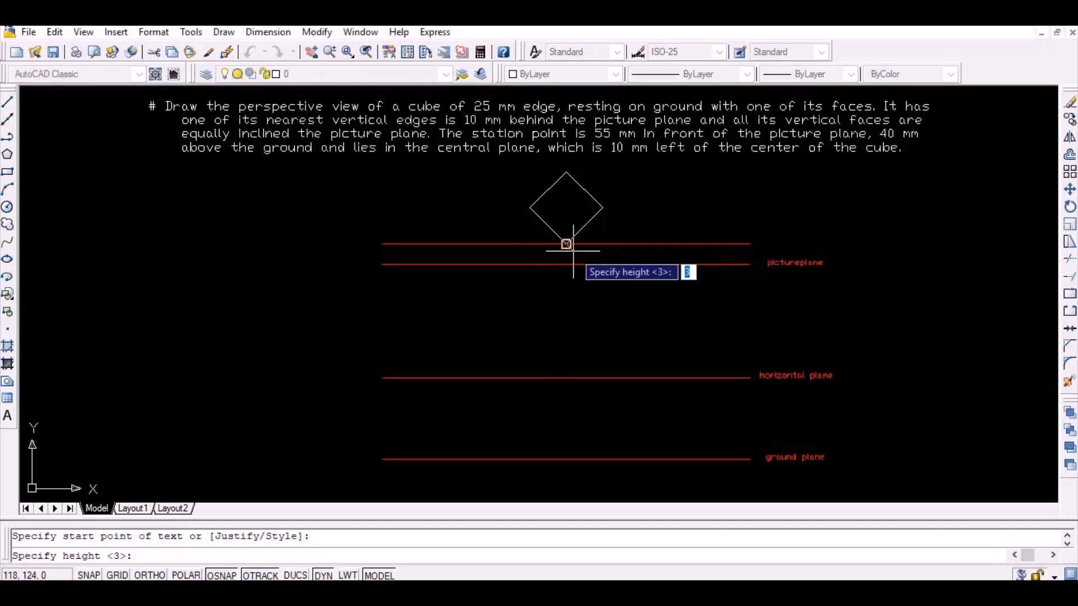
key(Return)
key(Return)
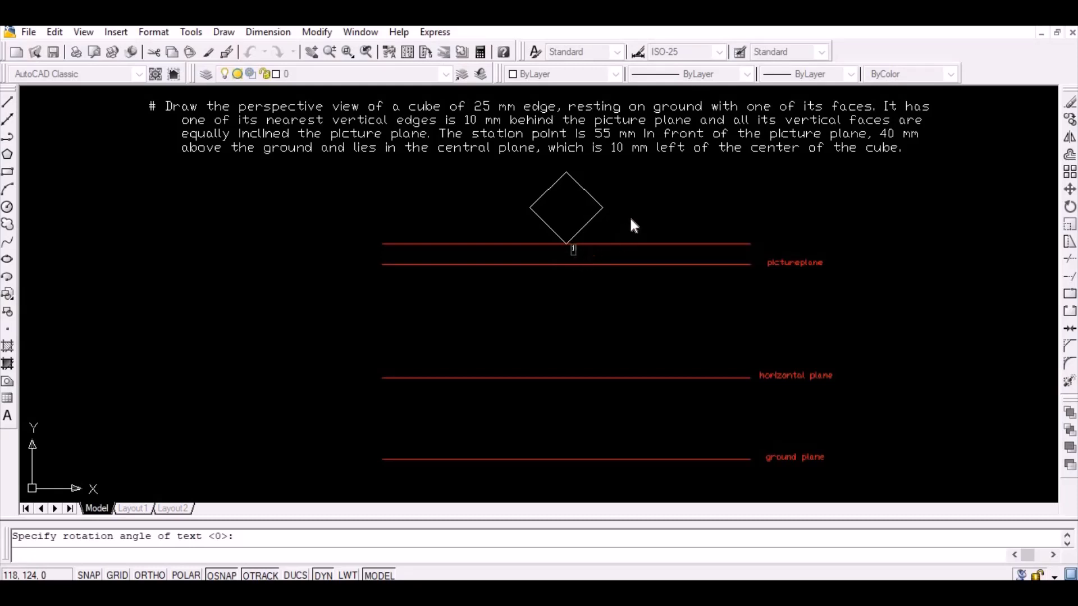
click(565, 163)
text(3)
click(520, 209)
text(4)
key(Return)
key(Return)
- Erase the temporary line above the picture plane
text(m)
key(Return)
click(616, 244)
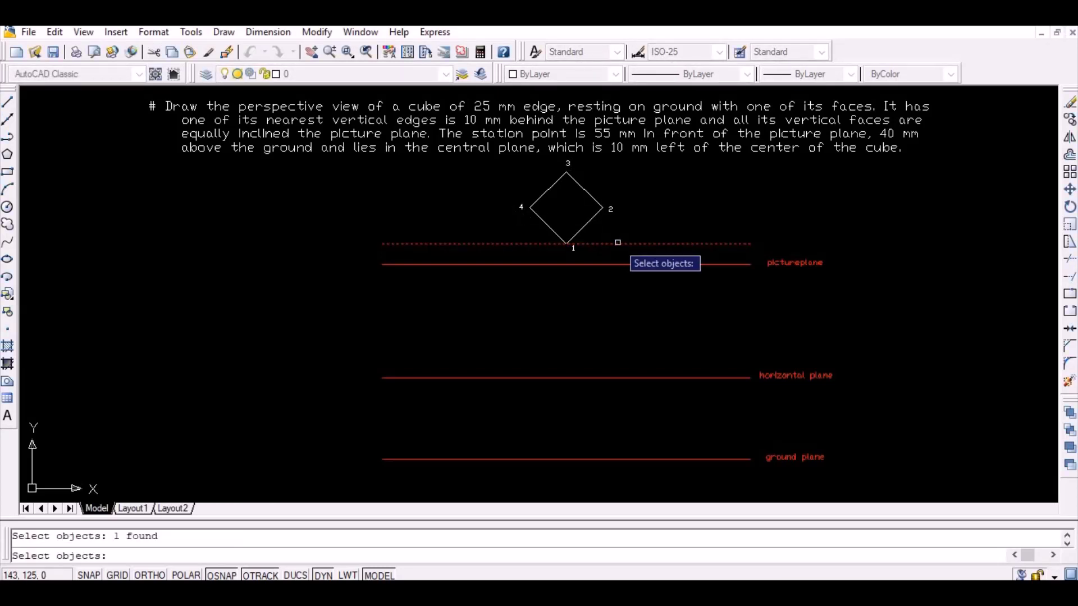
key(Return)
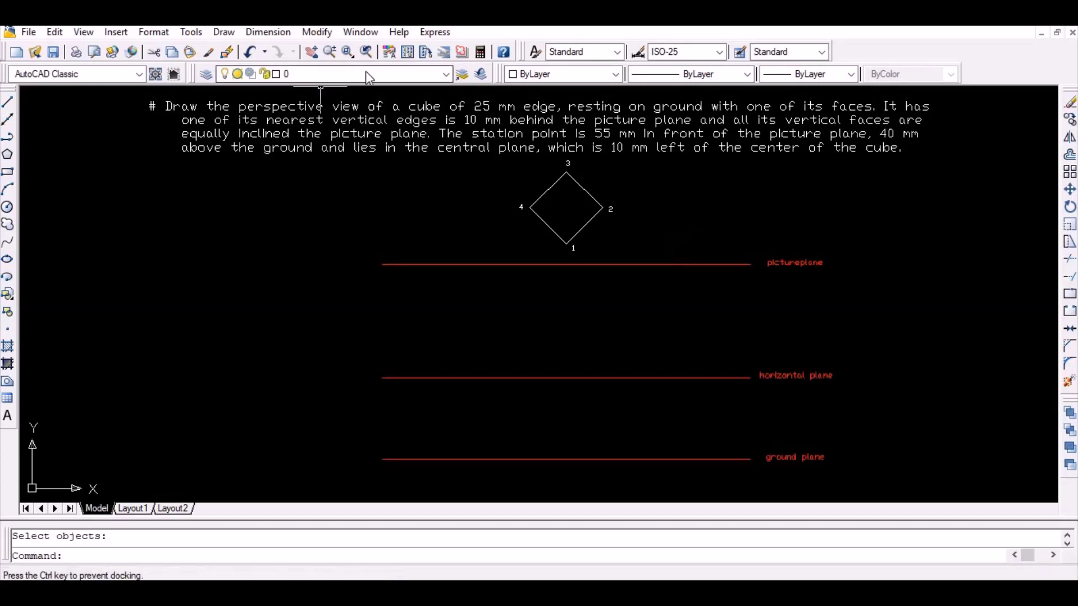
click(396, 72)
- On layer green, draw a vertical from corner 1 to the horizontal plane, then make layer blue current
click(379, 125)
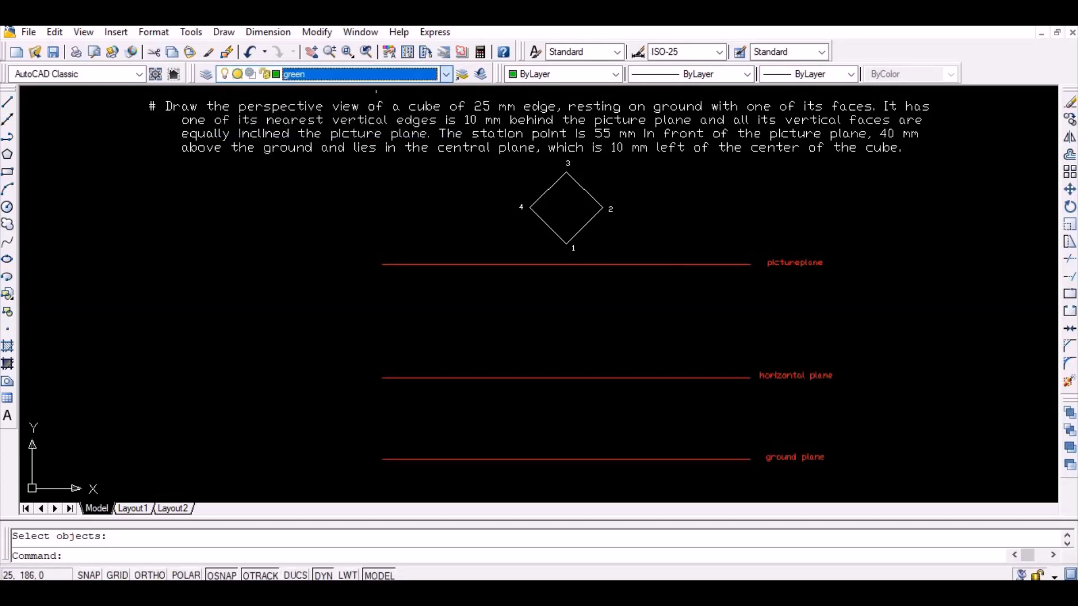
text(l)
key(Return)
click(567, 244)
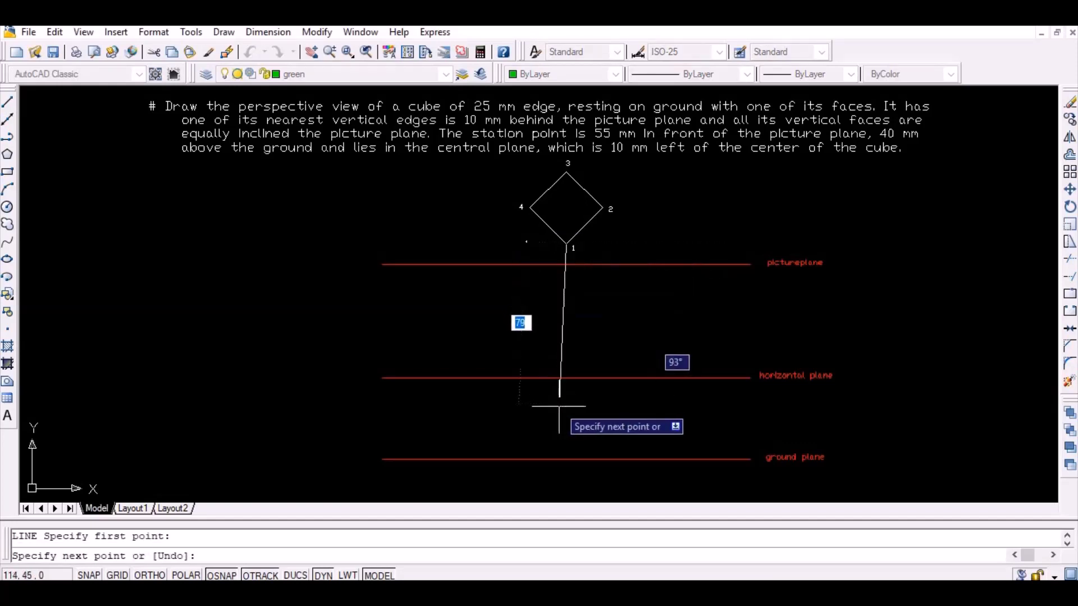
key(F8)
click(566, 390)
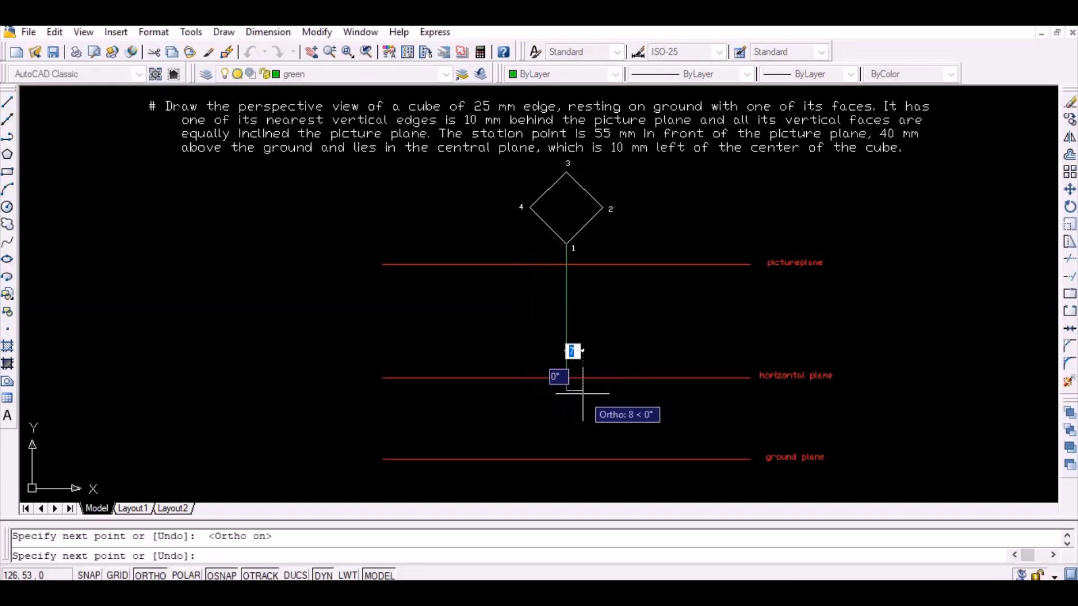
key(Return)
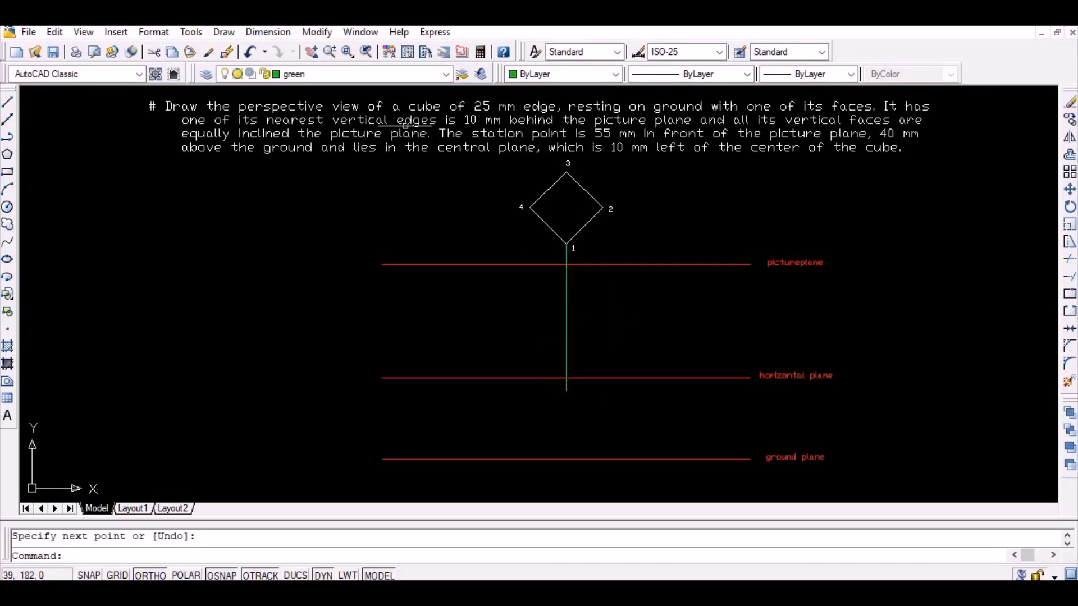
click(445, 74)
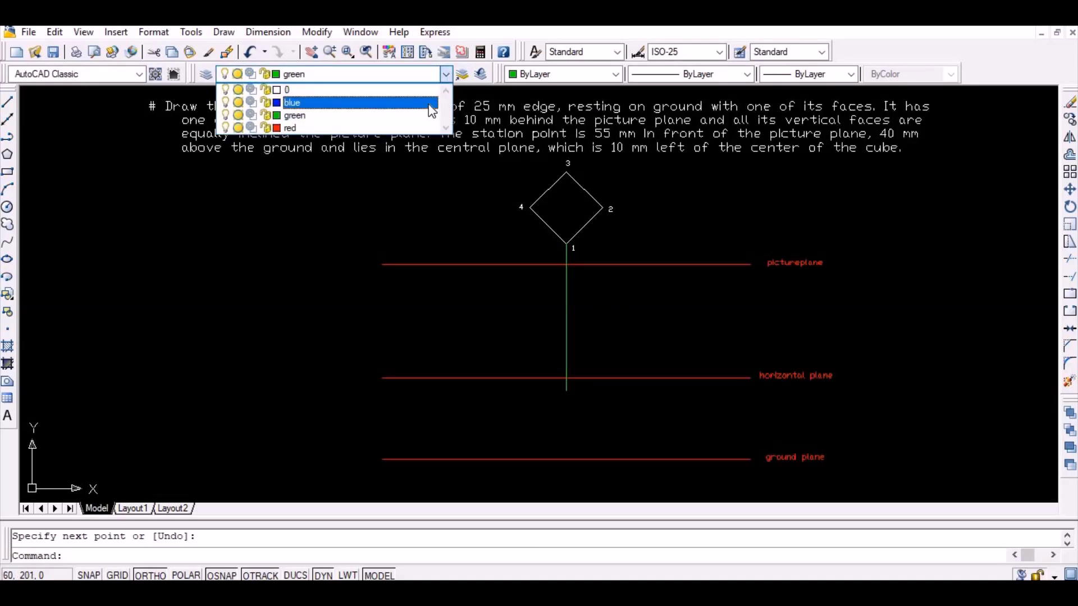
click(432, 102)
- Place a point where the vertical meets the horizontal plane and set PDMODE to 3
text(poi)
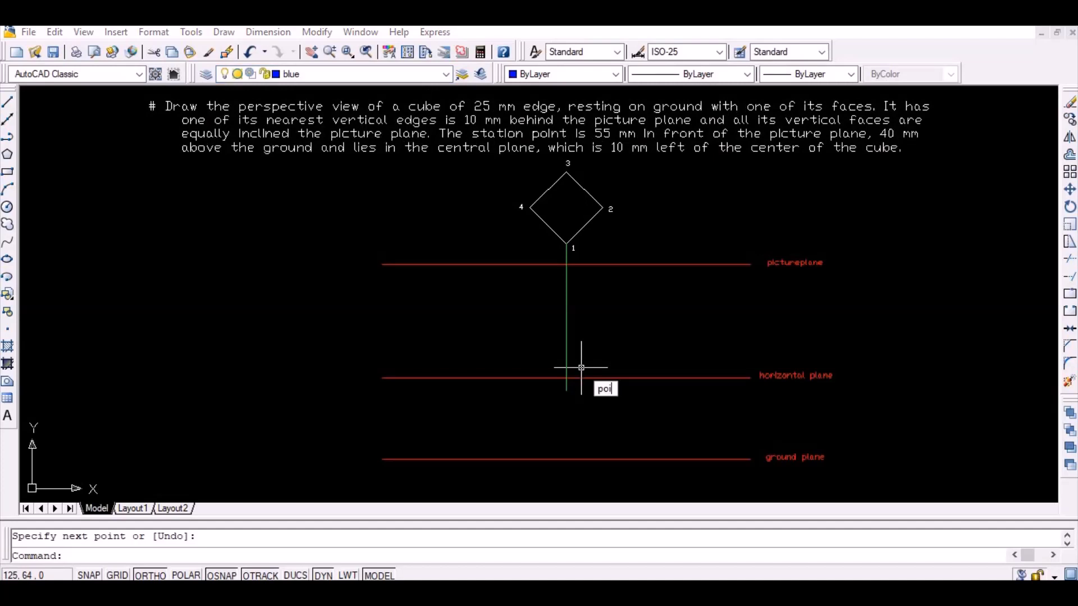
text(nt)
key(Return)
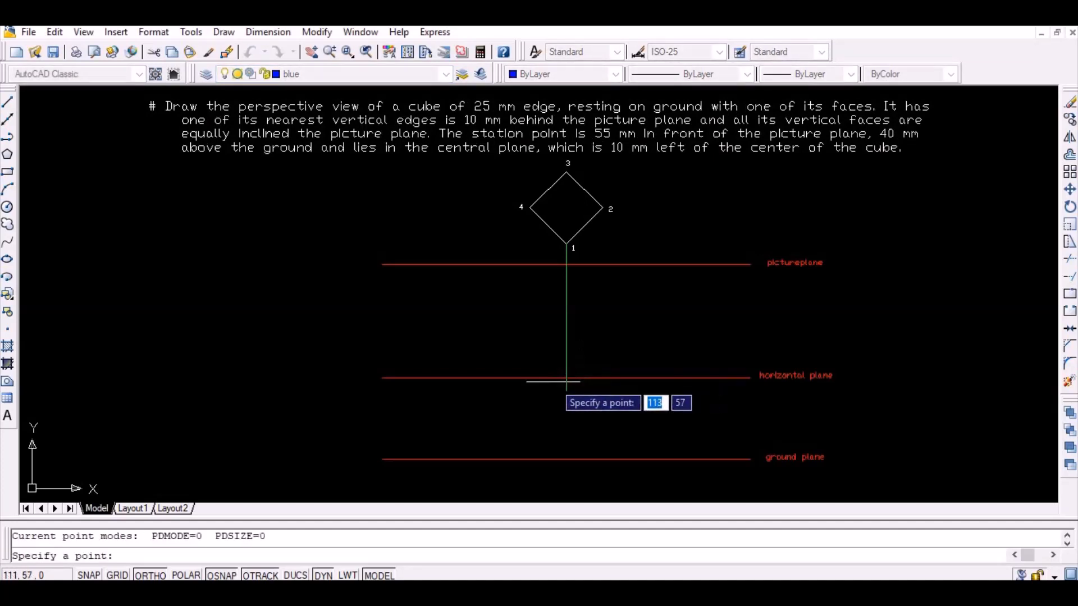
click(566, 378)
text(pd)
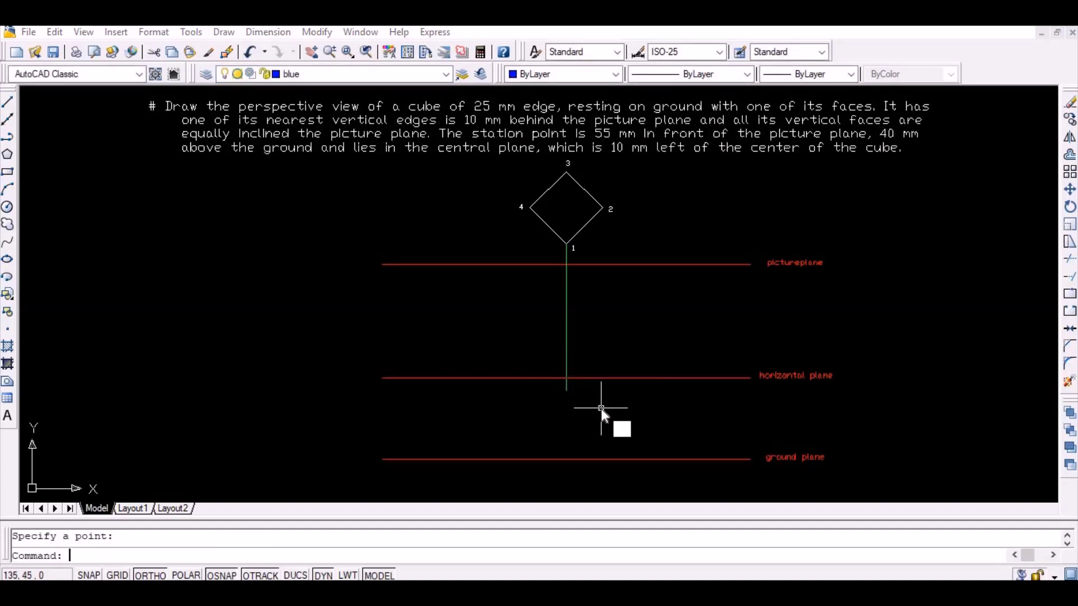
text(mode)
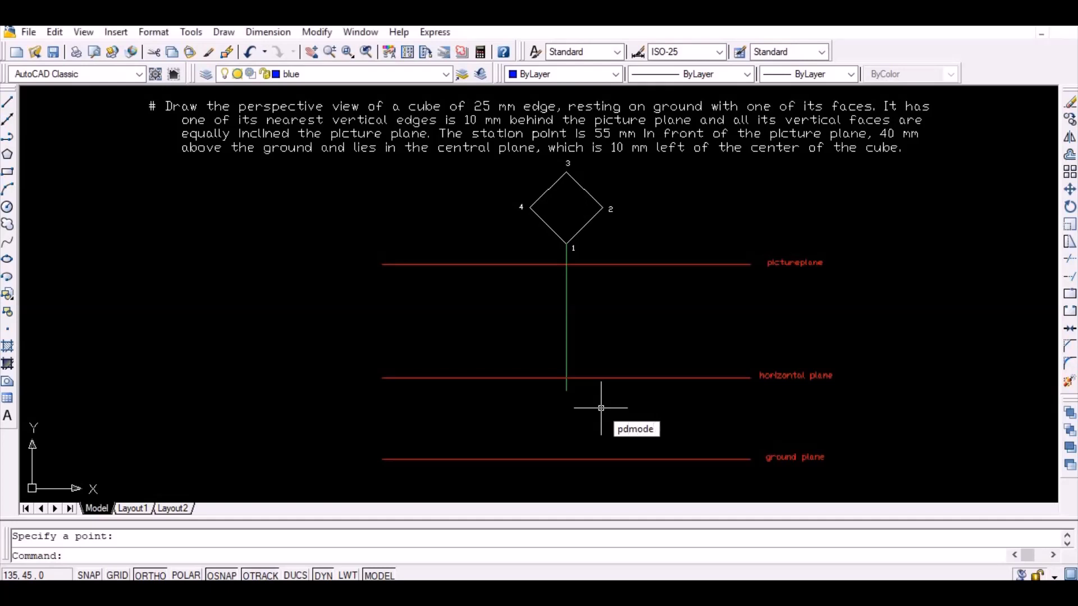
key(Return)
text(3)
key(Return)
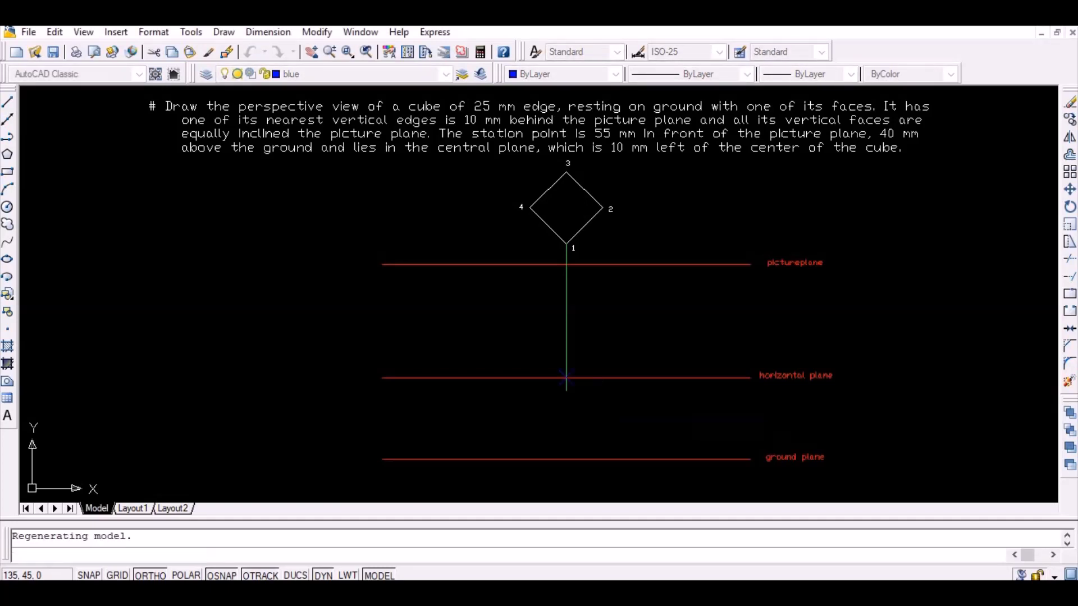
- Copy the point 10 mm to the left, then undo the copy
text(c)
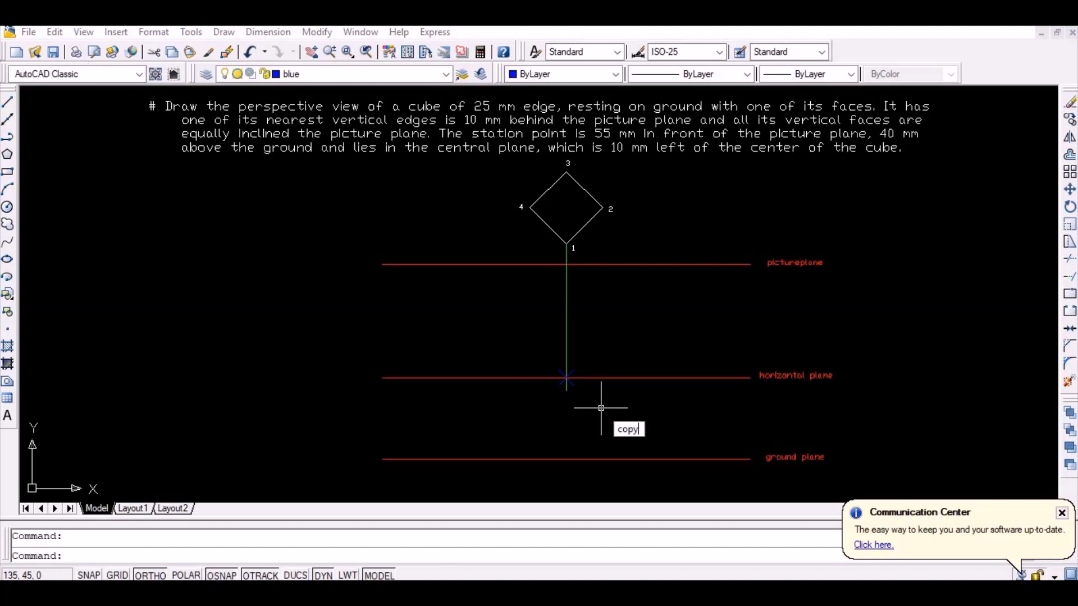
text(opy)
key(Return)
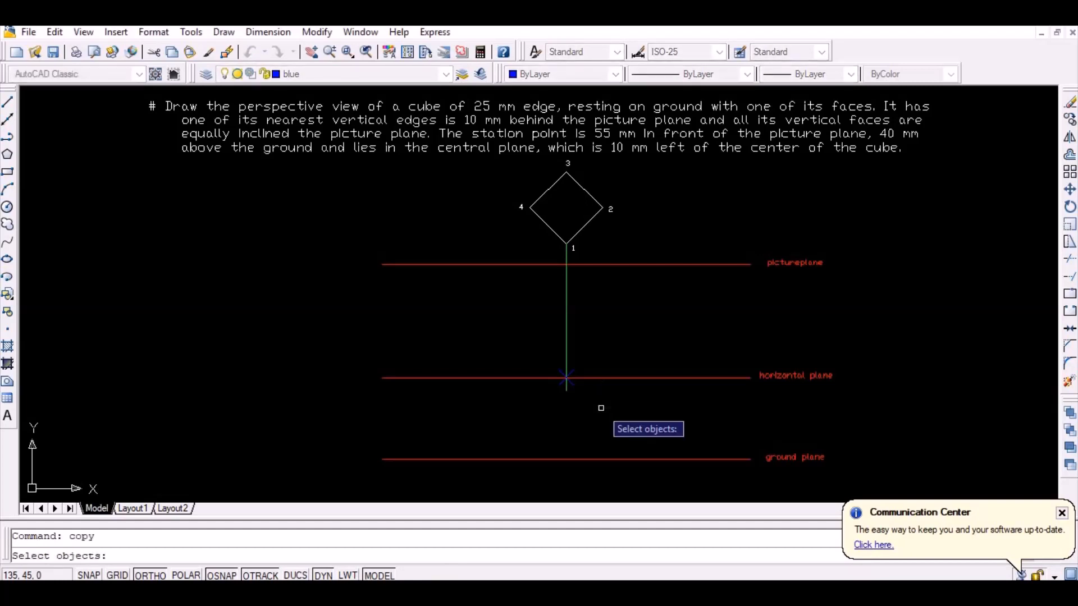
click(566, 377)
key(Return)
click(566, 378)
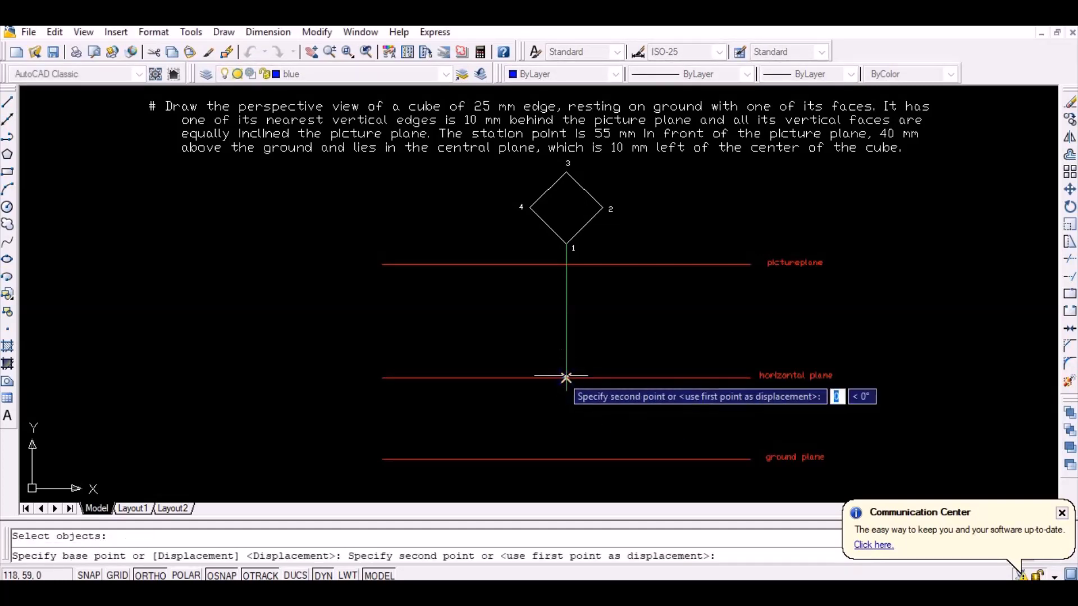
text(10)
key(Return)
key(Return)
key(ctrl+z)
- Label the point 'Stationary point' beside it
text(text)
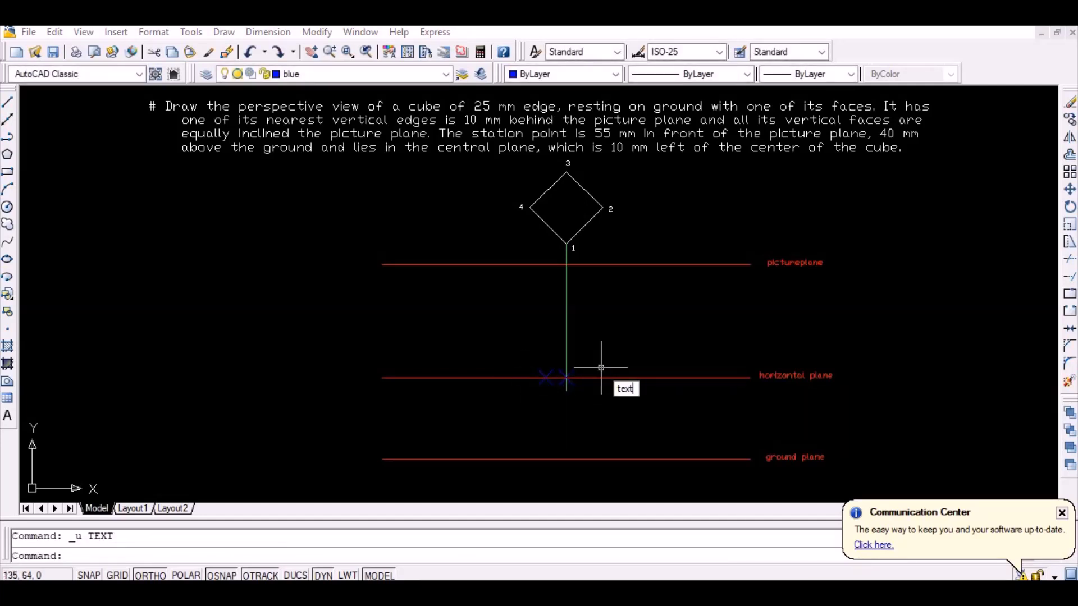
key(Return)
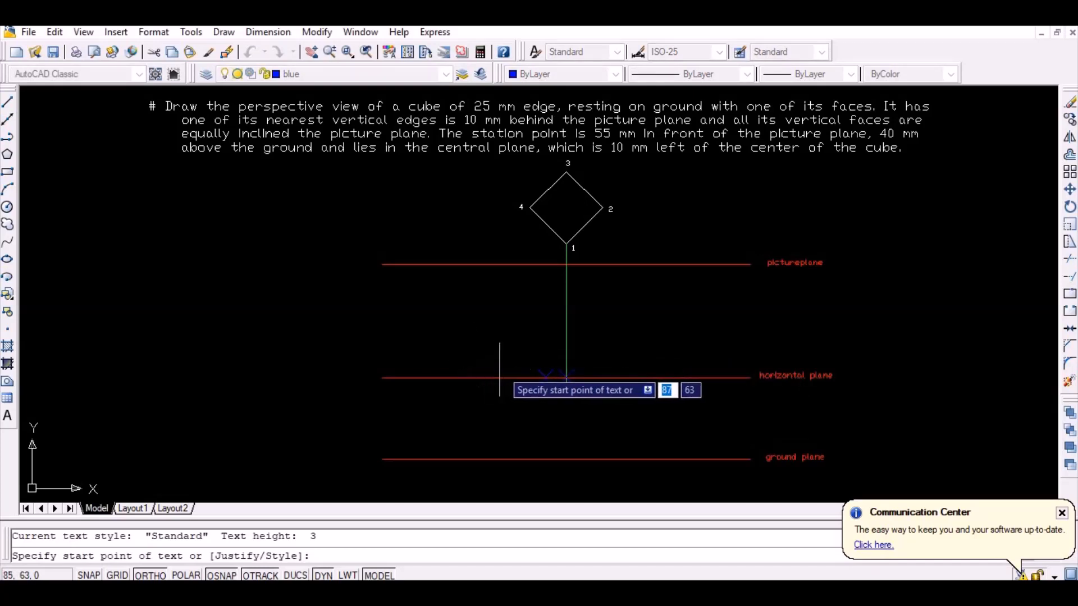
click(502, 366)
key(Return)
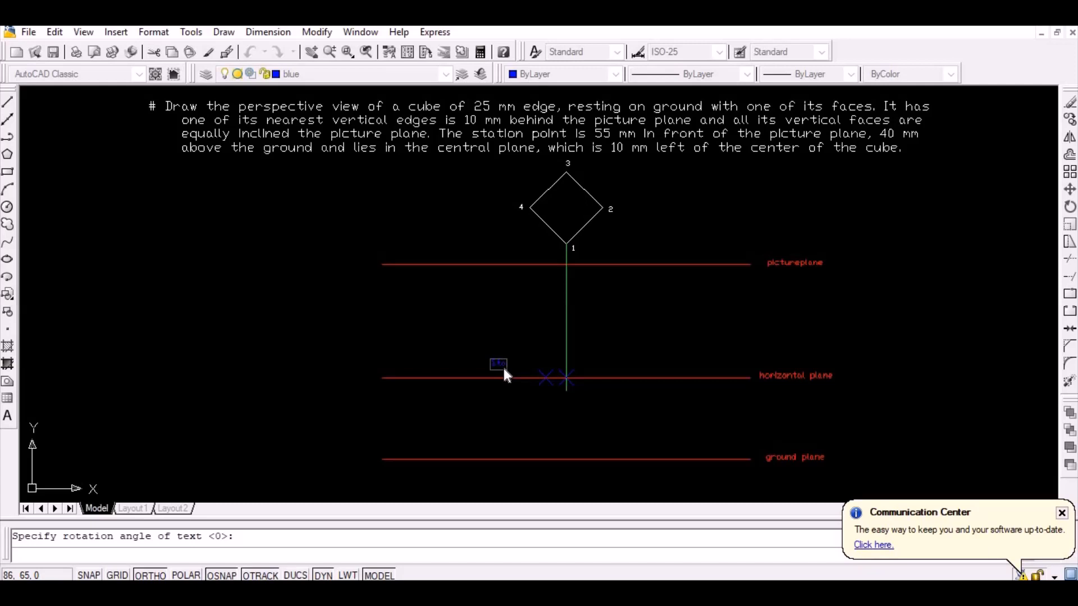
text(ee)
key(Return)
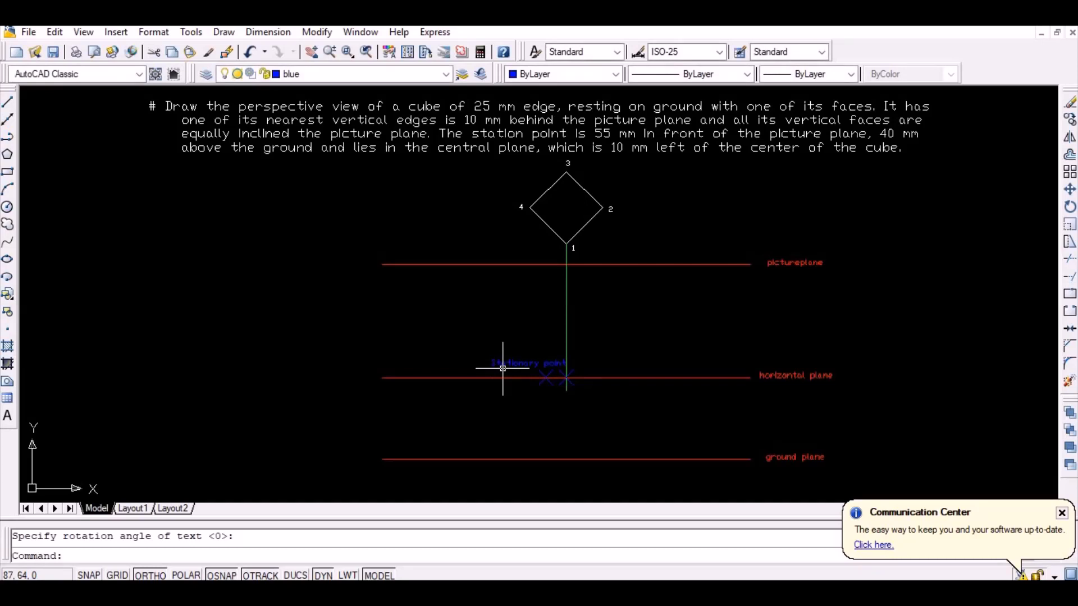
text(l)
key(Return)
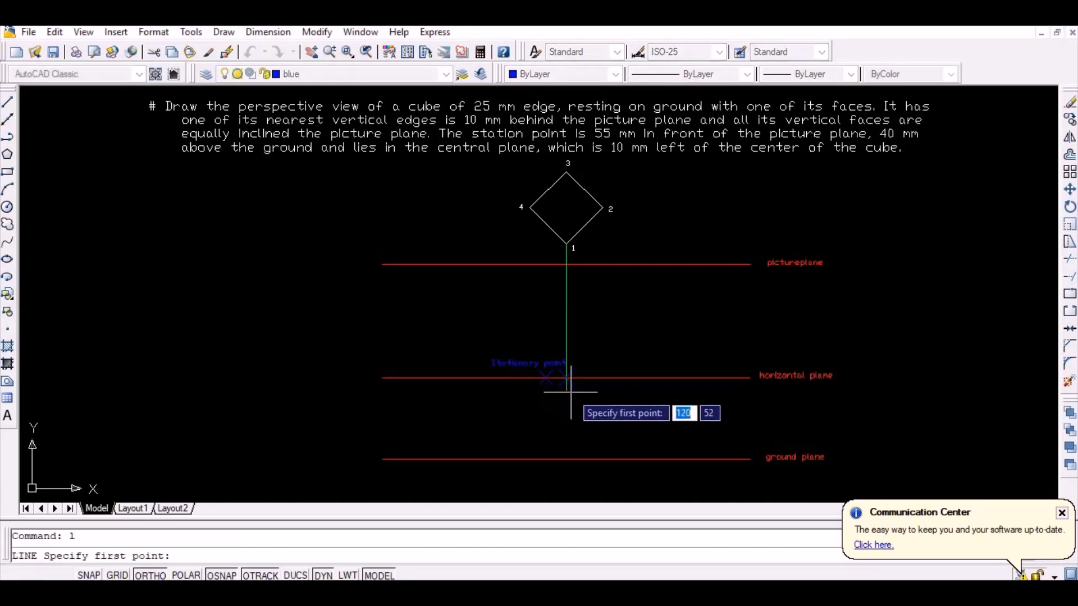
- Draw blue rays from the stationary point to corners 1, 2, 3 and 4
click(545, 377)
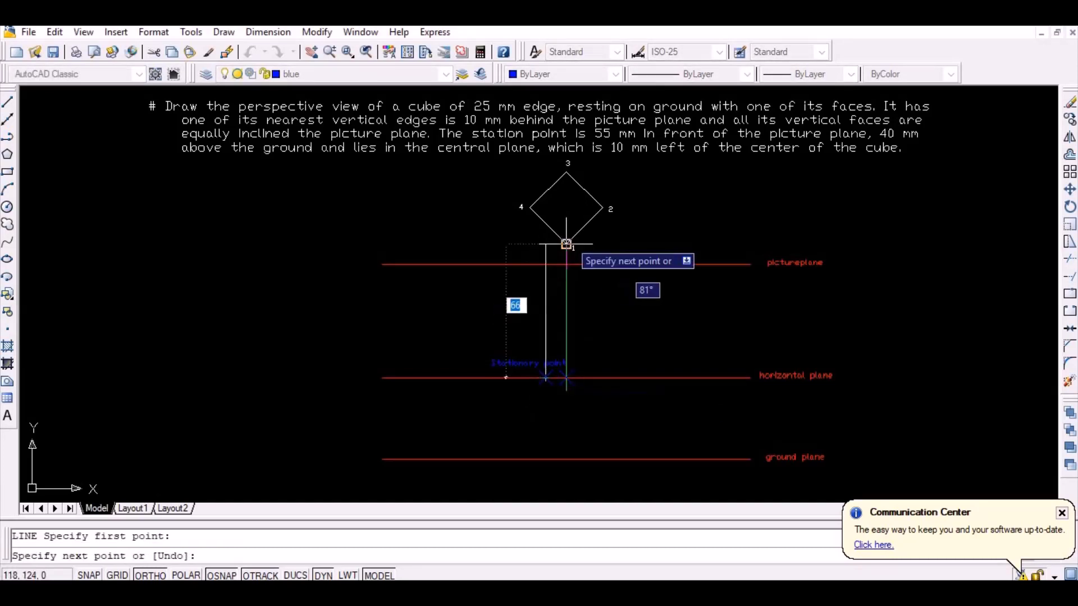
key(F8)
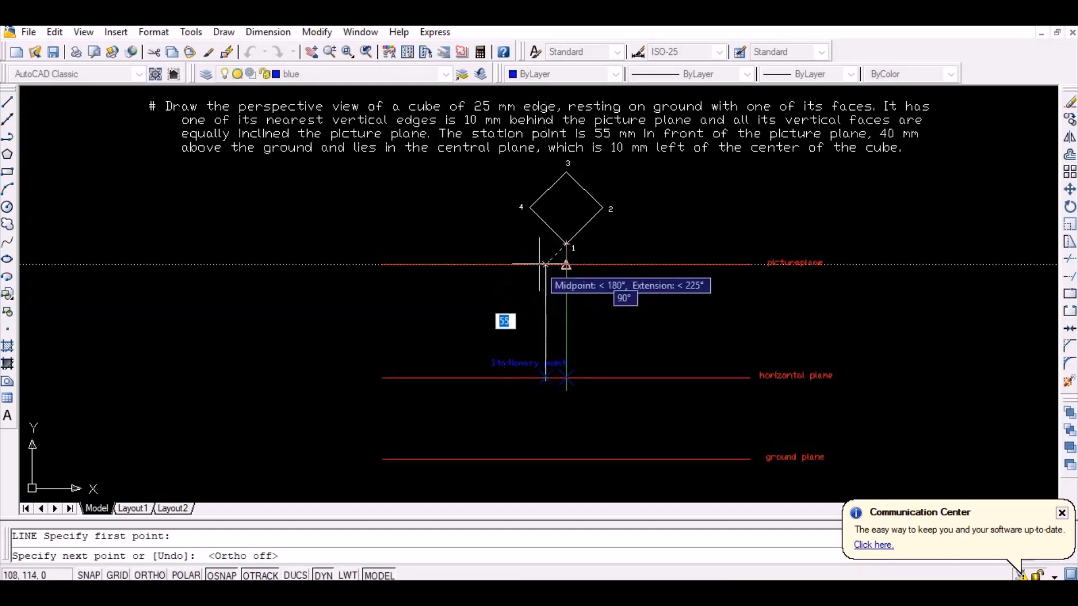
click(566, 244)
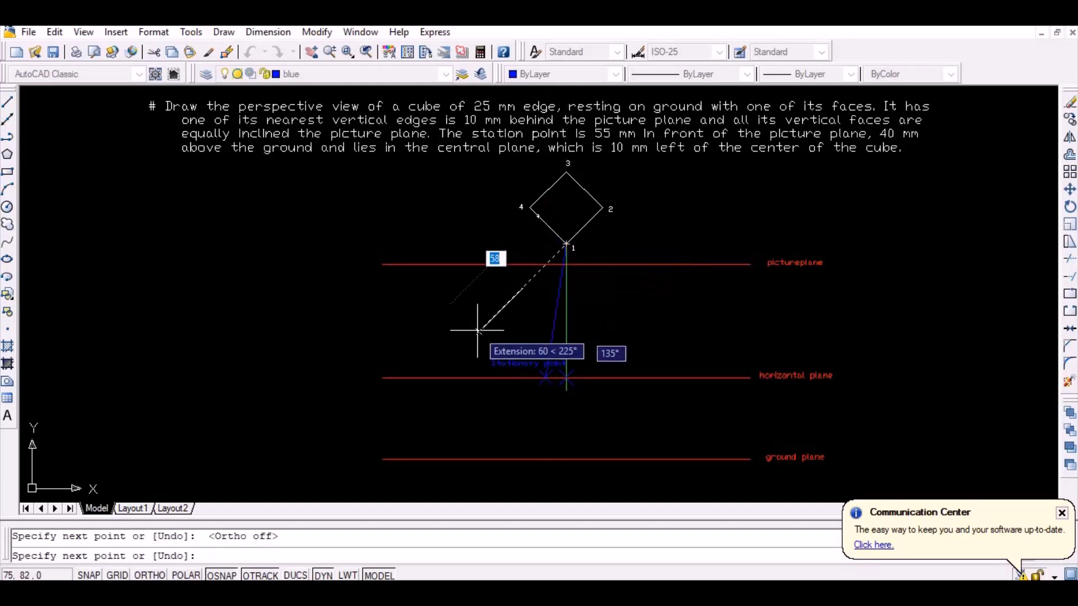
key(Return)
key(Return)
click(602, 208)
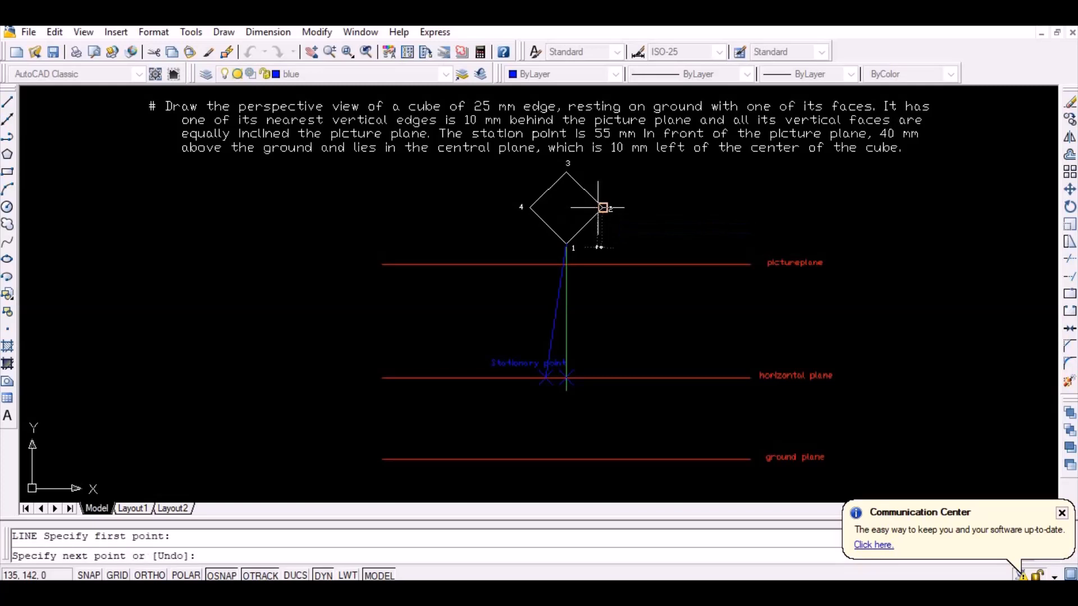
click(547, 377)
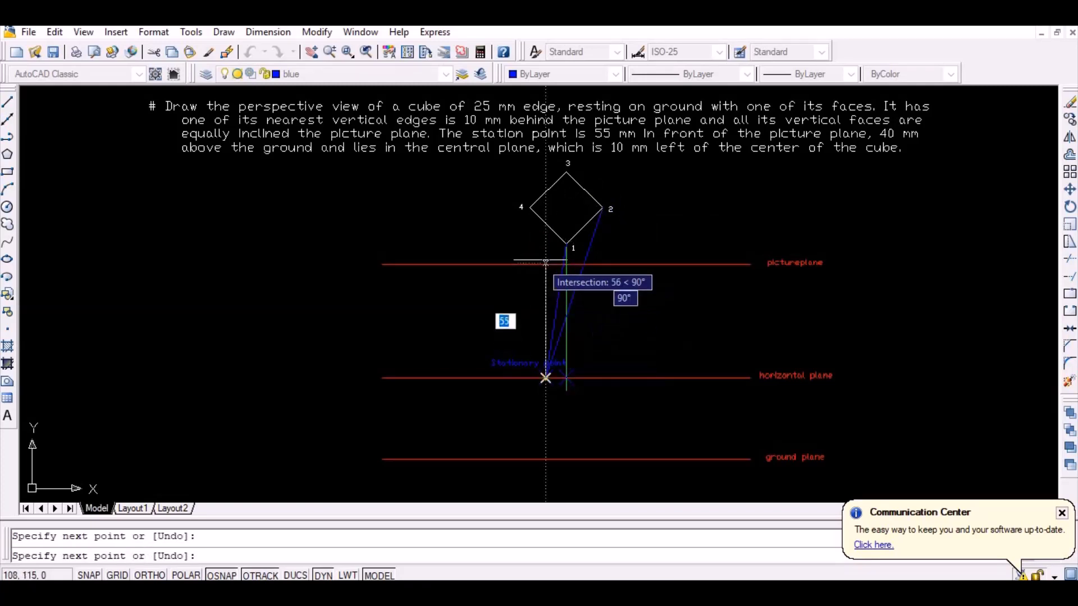
click(530, 208)
key(Return)
key(Return)
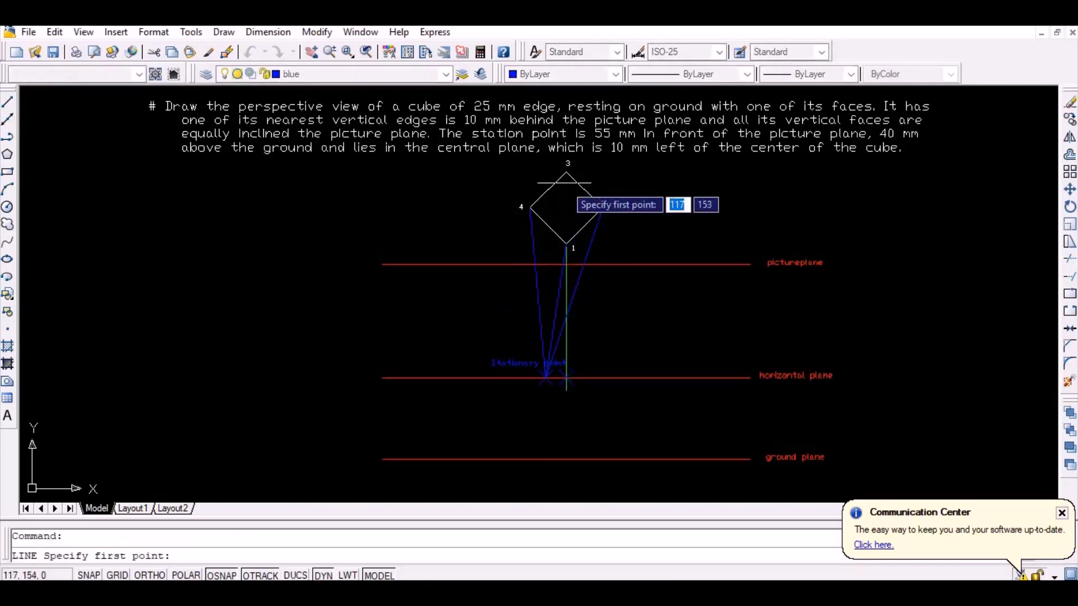
click(566, 174)
click(546, 378)
key(Return)
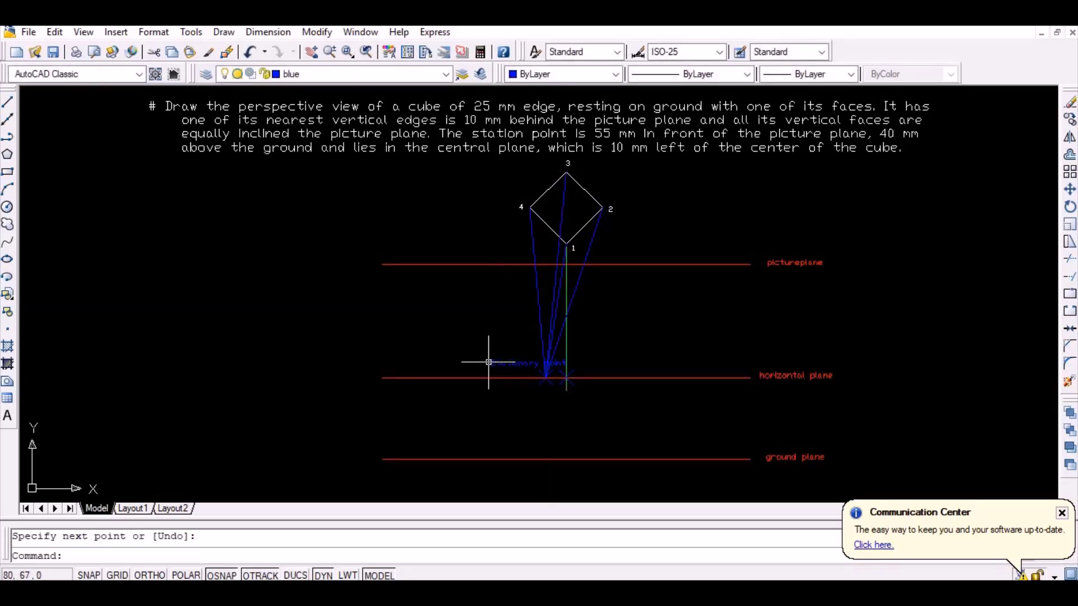
- Letter the rays' picture-plane crossings a, b, c and d
text(text)
key(Return)
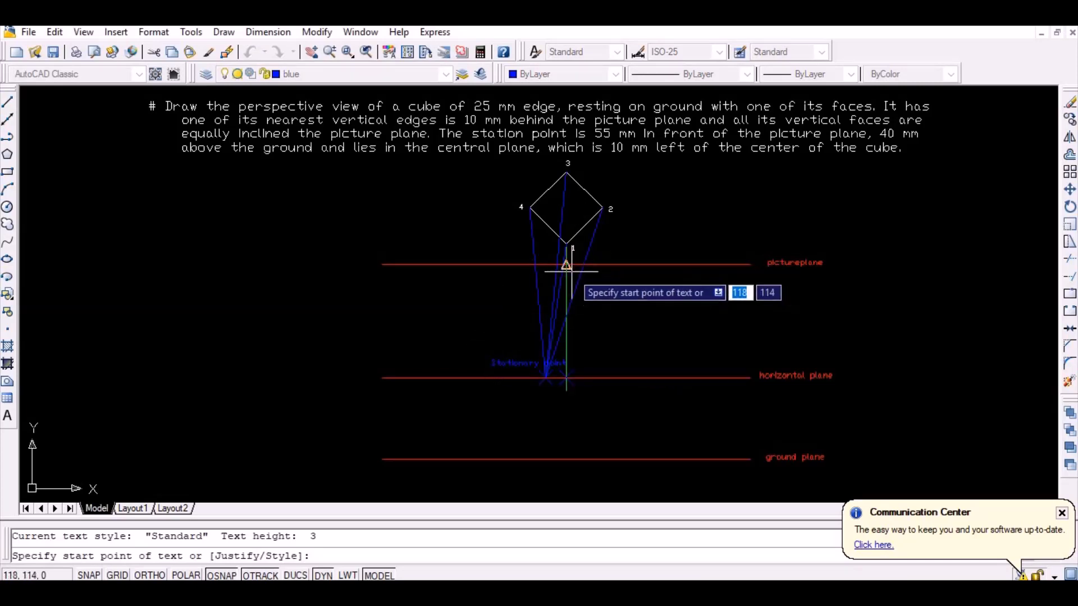
scroll(572, 269, up, 2)
scroll(572, 269, up, 4)
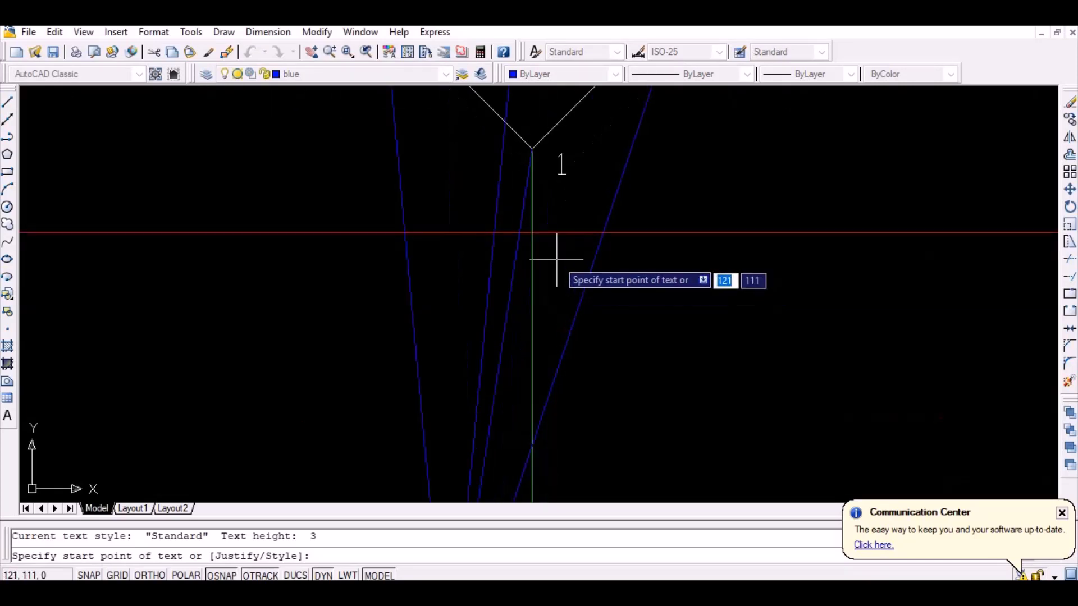
click(525, 250)
key(Return)
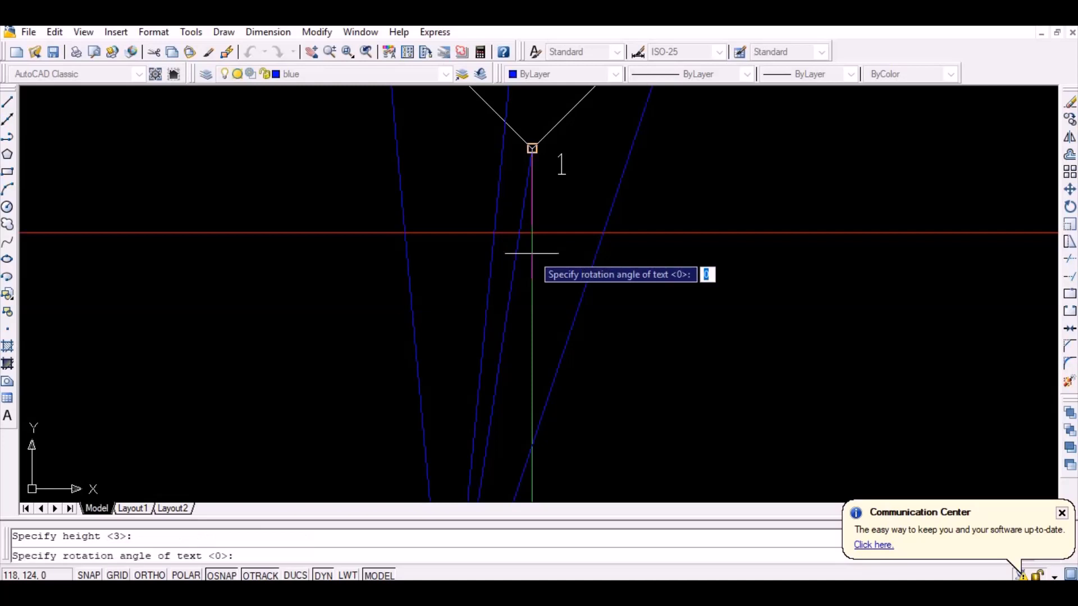
key(Return)
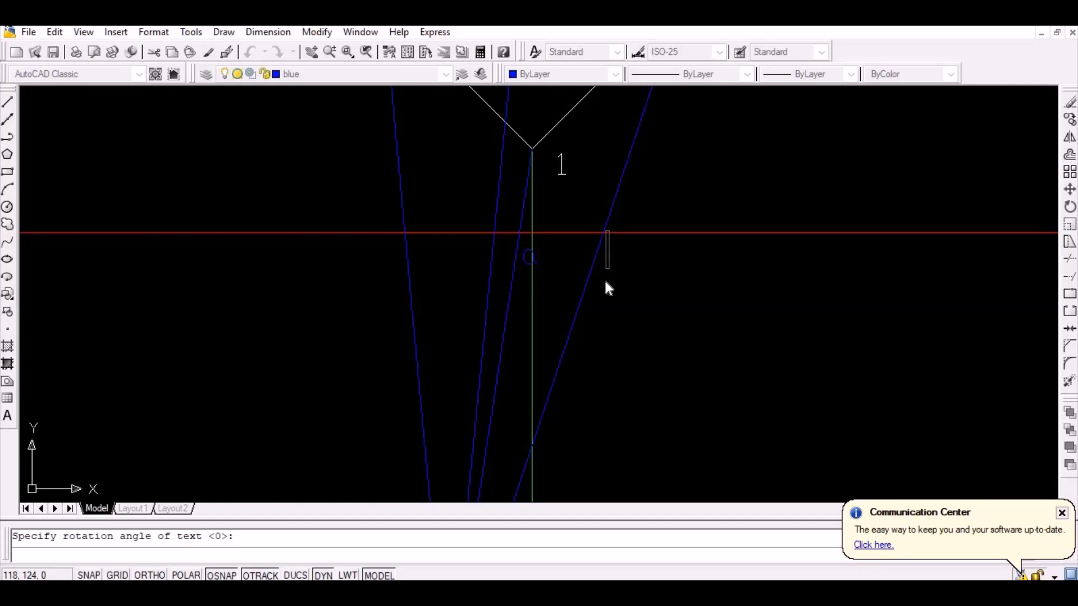
scroll(460, 269, down, 2)
text(b)
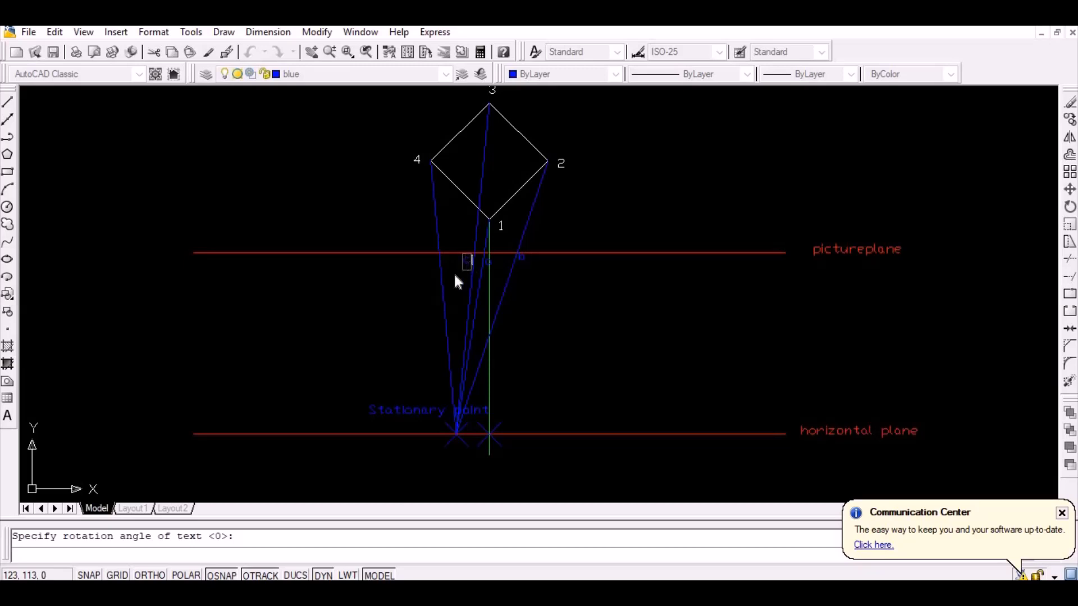
click(429, 258)
text(a)
key(Return)
key(Return)
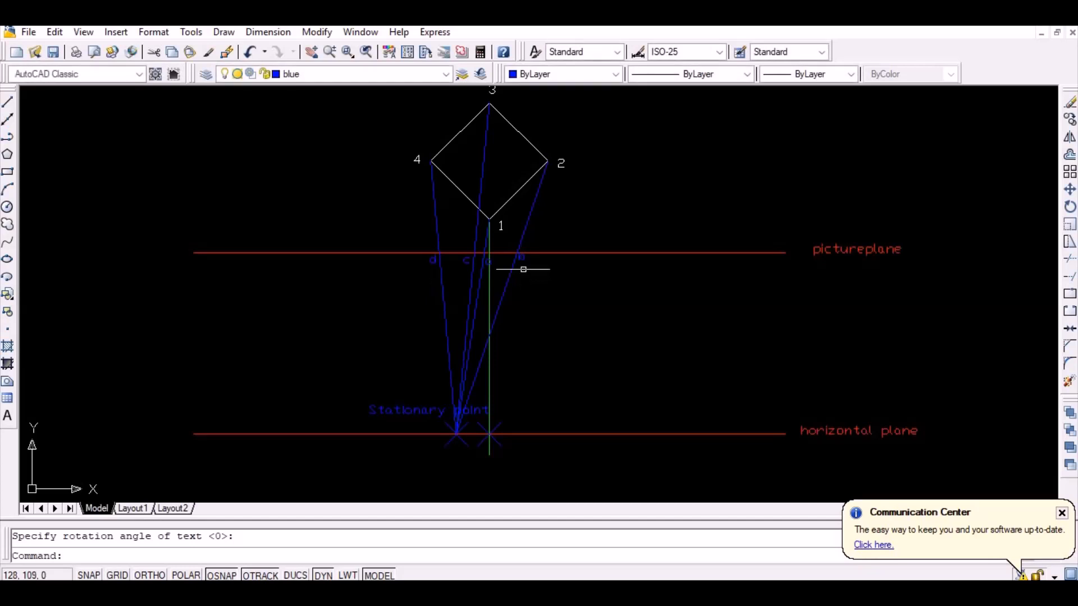
key(ctrl+z)
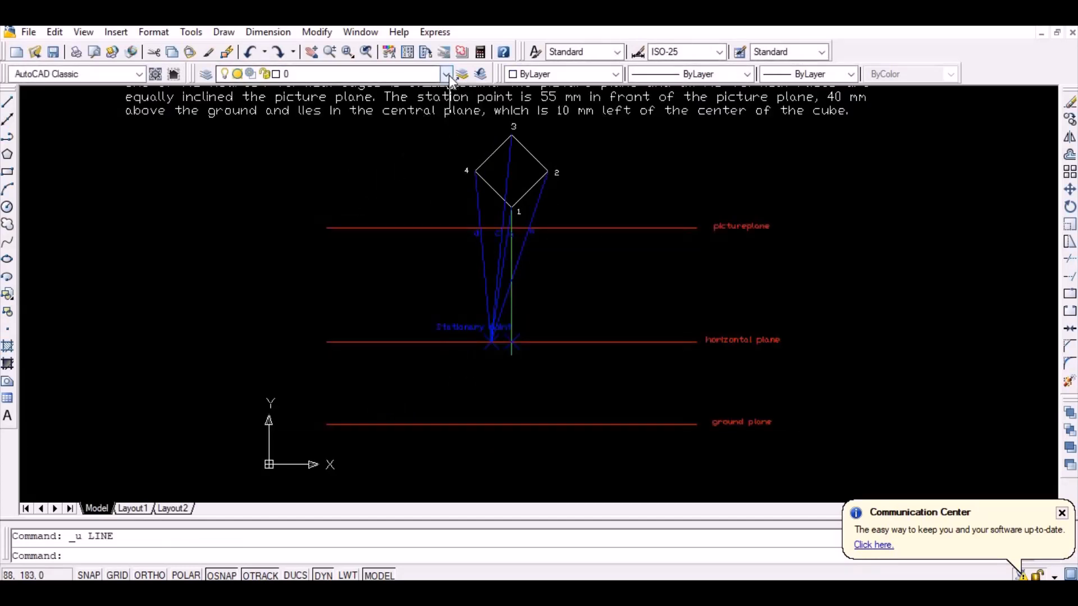
- With layer blue current, draw a 45° line from the station point up to the right
click(418, 73)
click(418, 103)
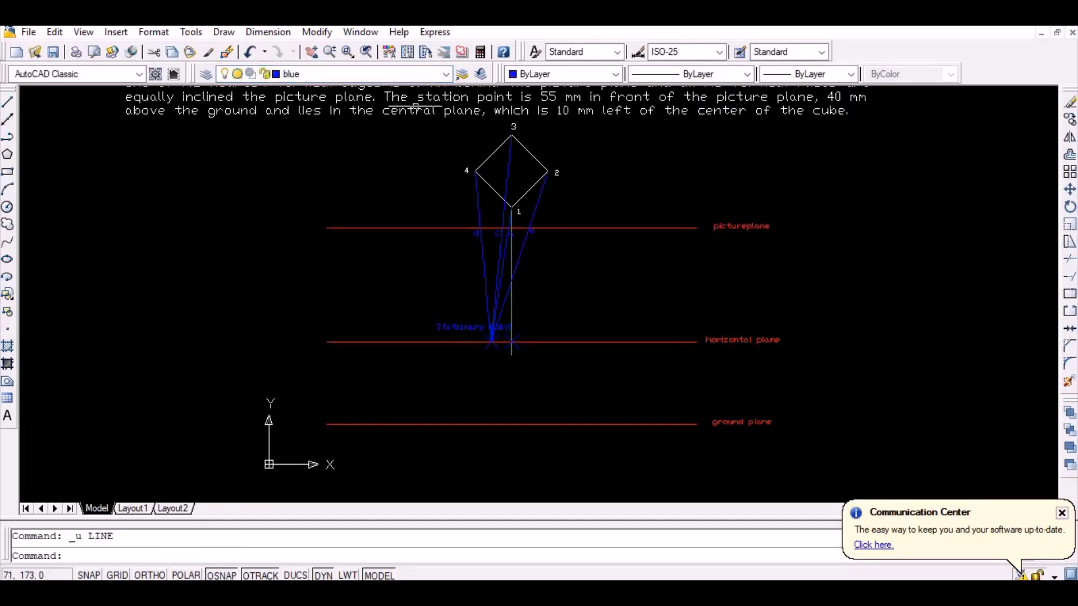
text(l)
key(Return)
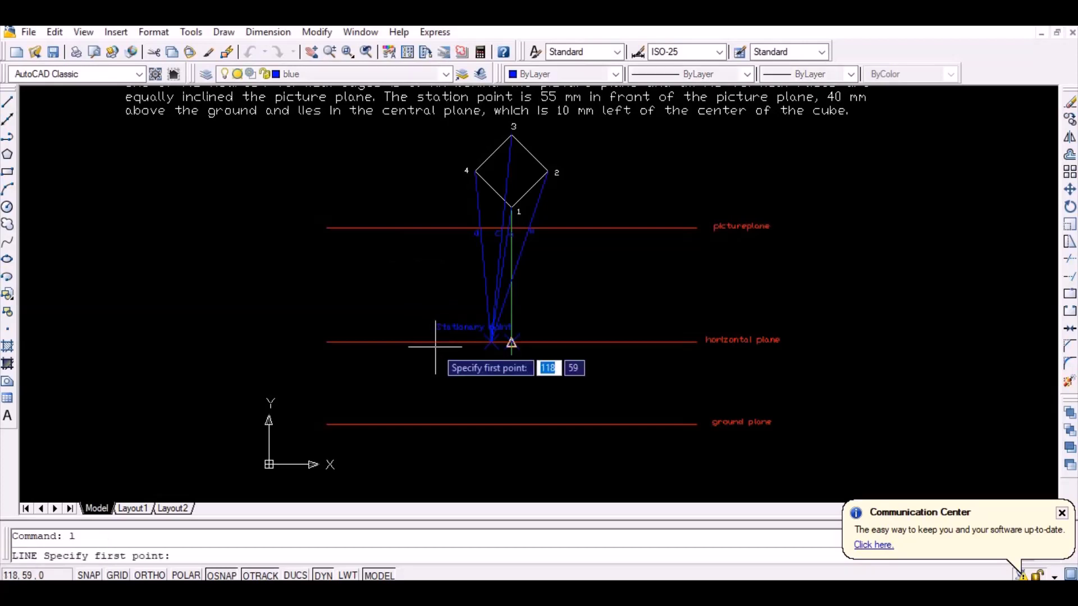
click(490, 341)
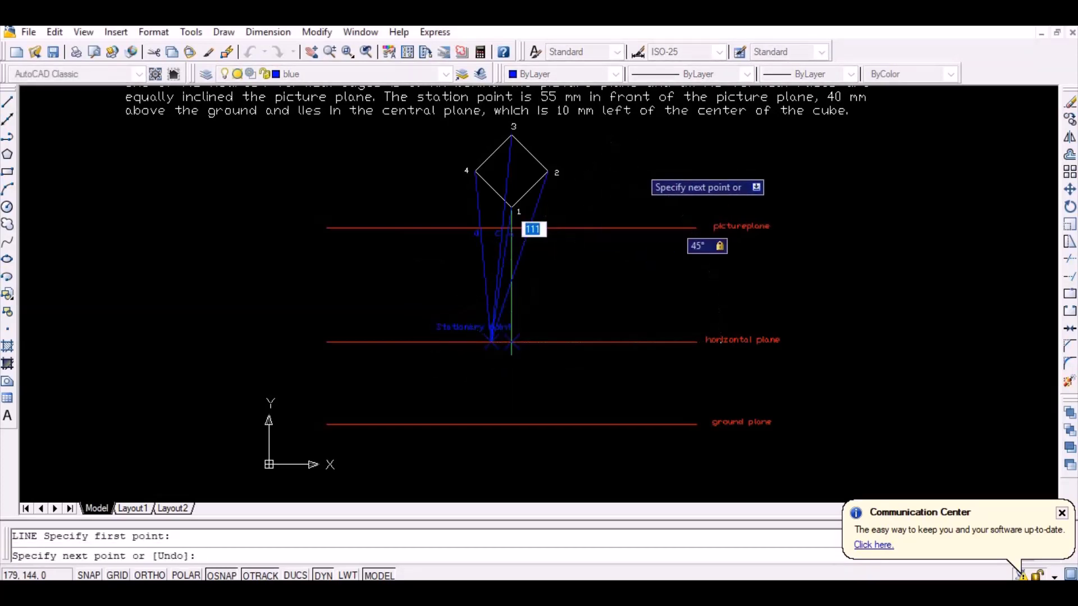
click(640, 164)
key(Return)
key(Return)
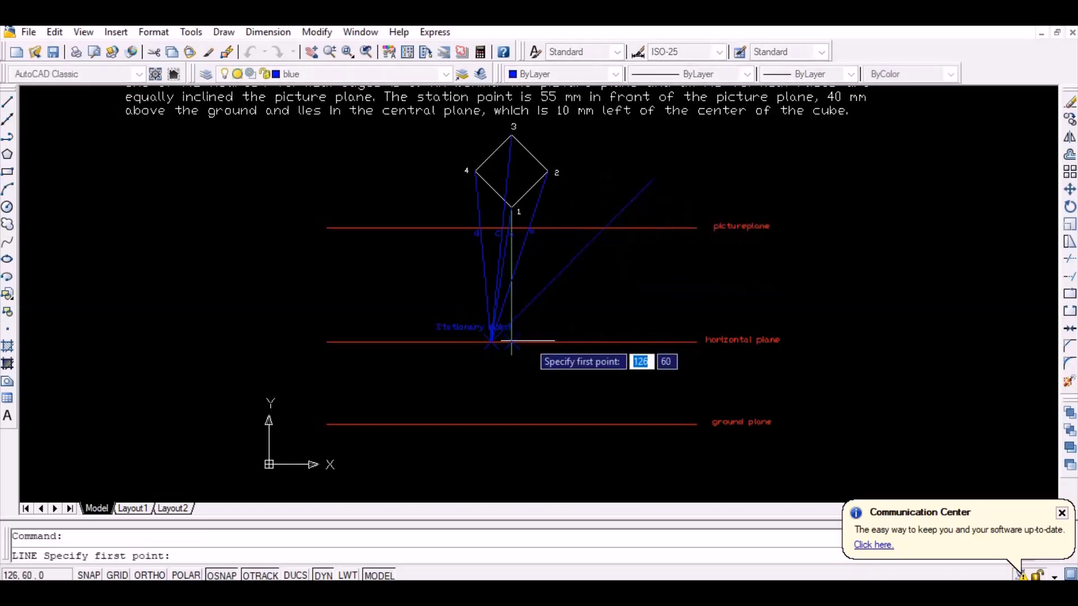
- Draw a second line from the station point at 135°, crossing the picture plane on the left
click(491, 341)
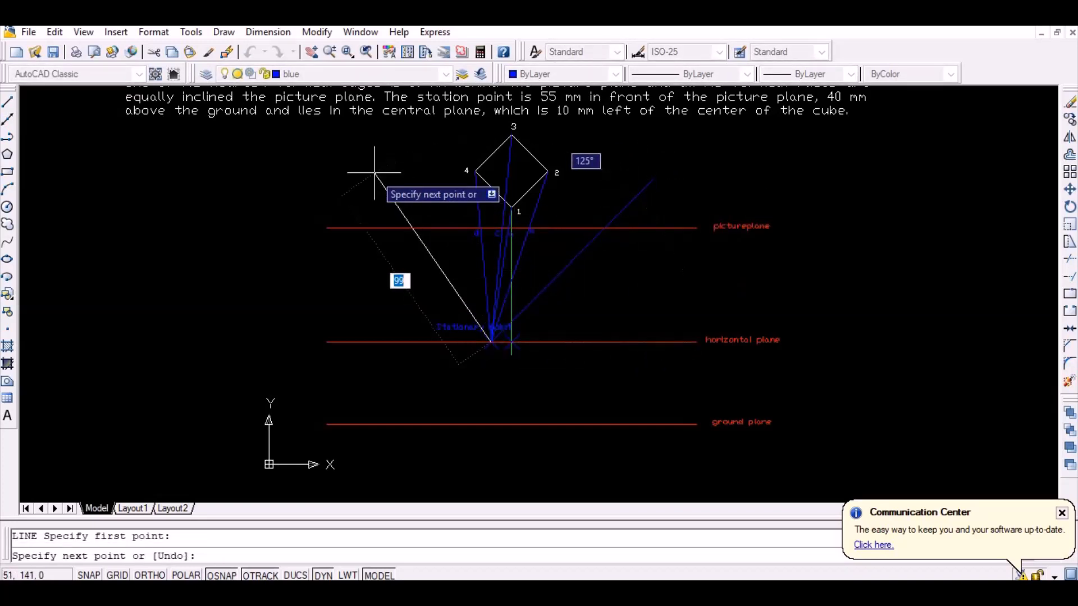
text(13)
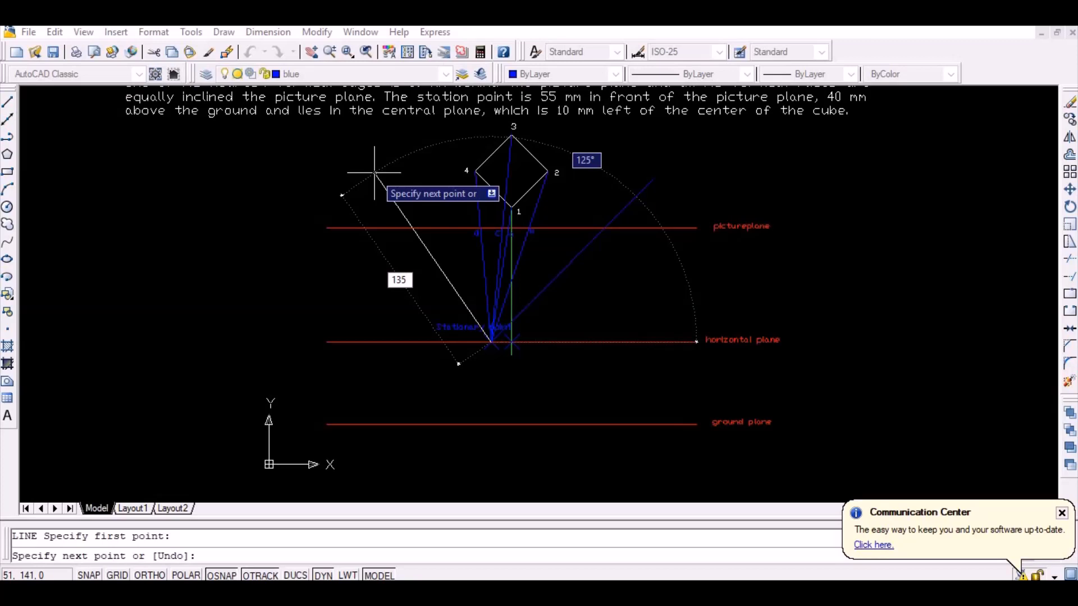
text(5)
key(Tab)
text(135)
key(Tab)
text(1)
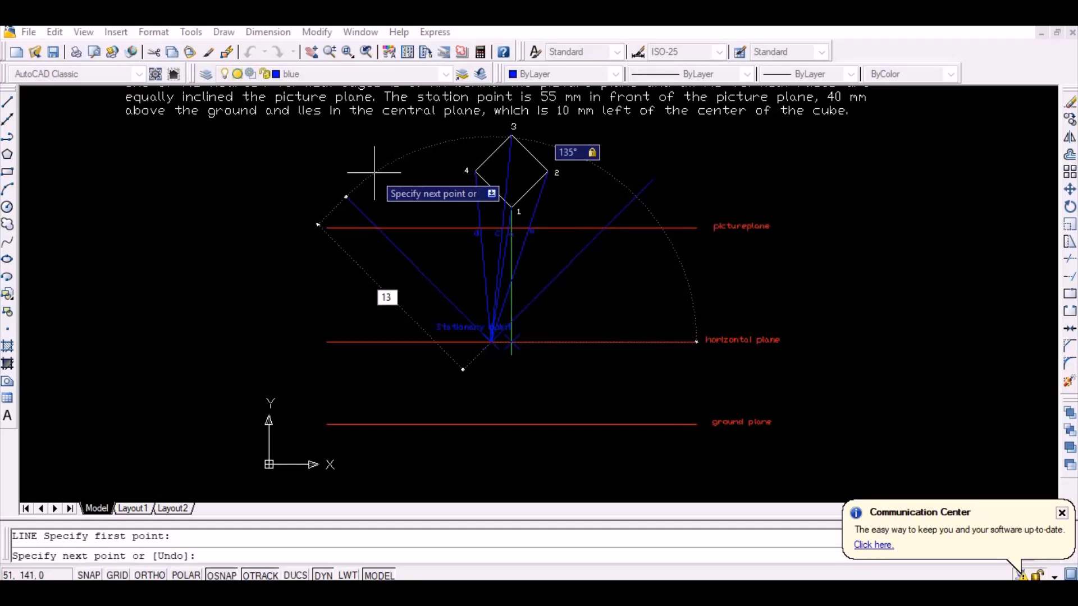
text(3)
key(Return)
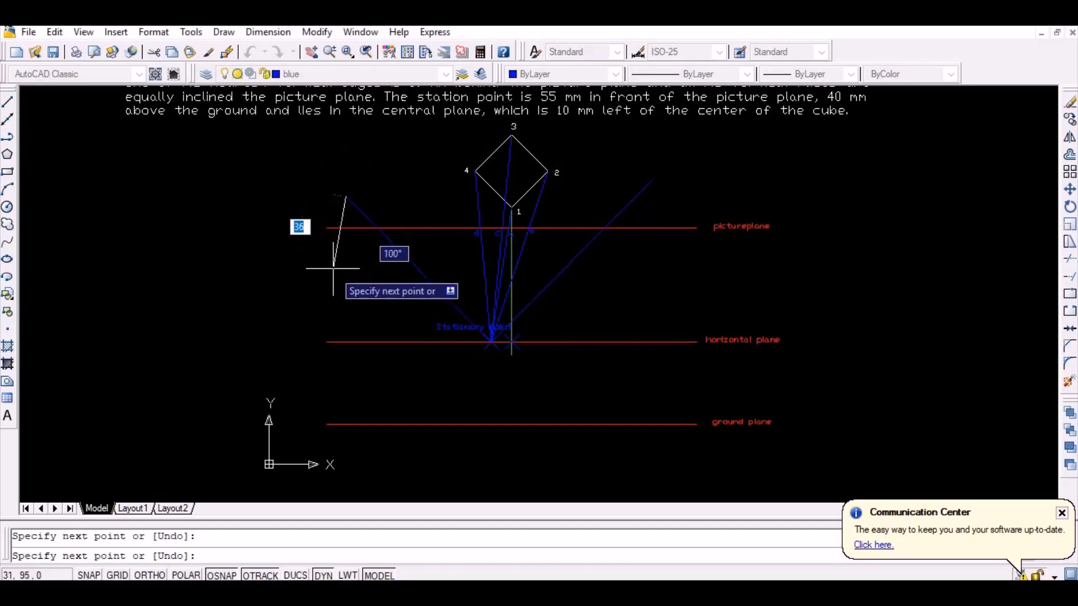
key(Return)
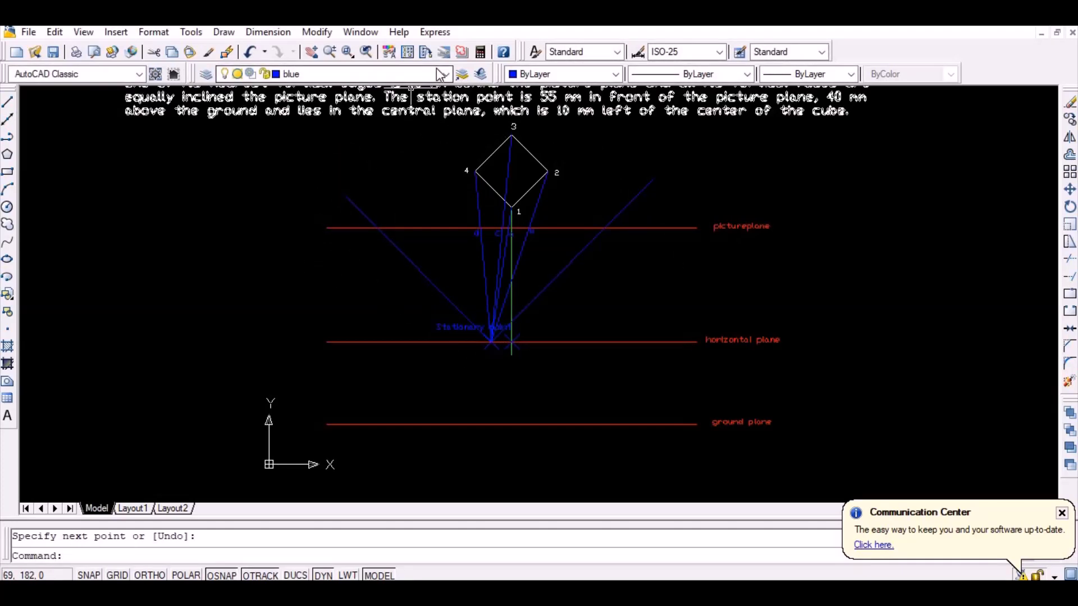
click(446, 75)
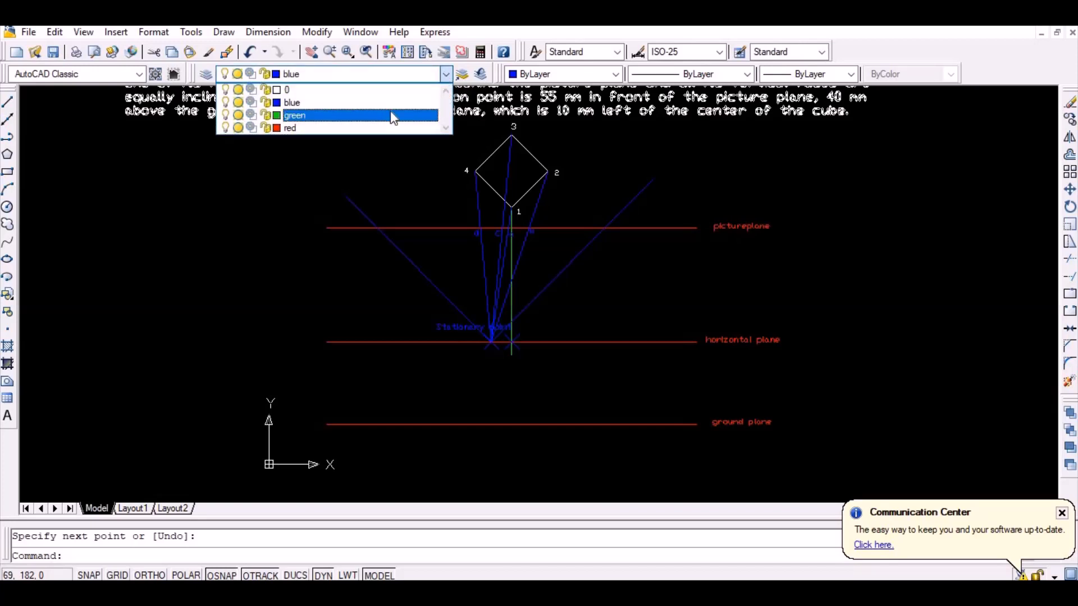
- On layer green, drop verticals from the 45° and 135° picture-plane crossings to the horizontal plane
click(390, 112)
text(l)
key(Return)
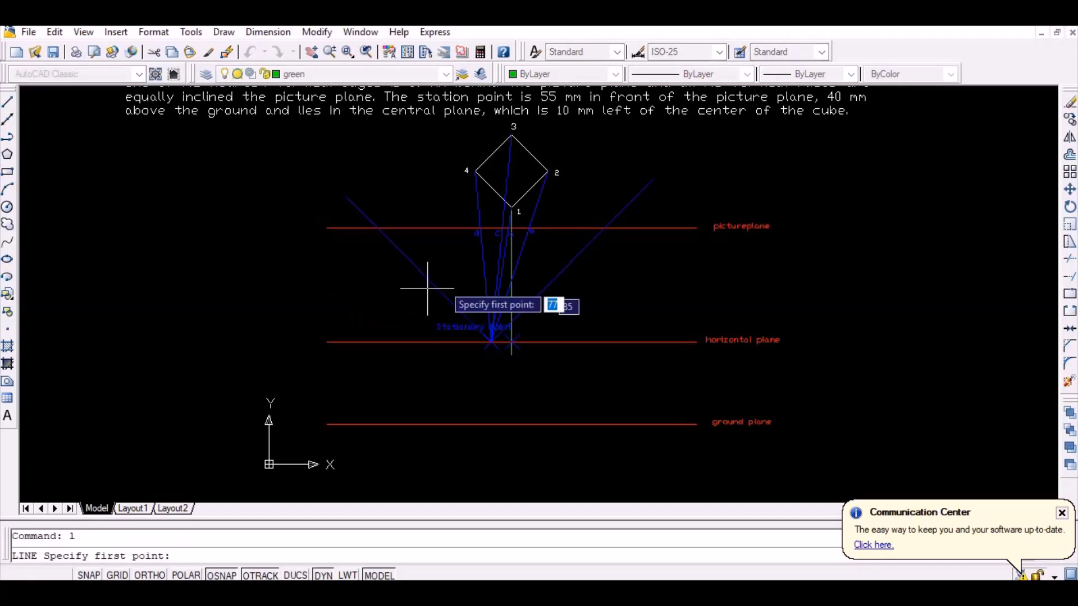
click(604, 228)
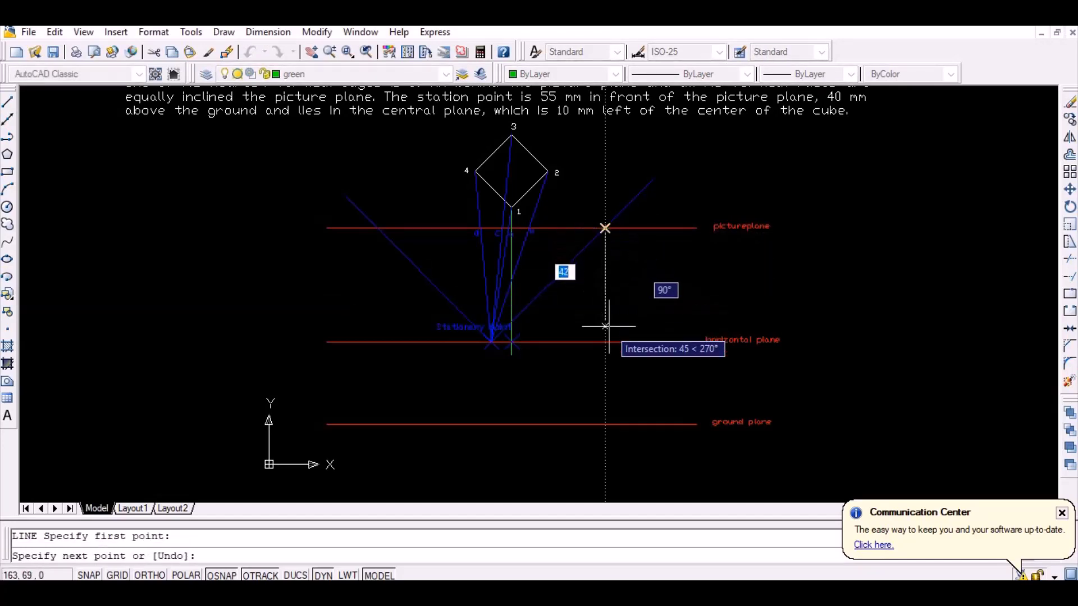
click(605, 351)
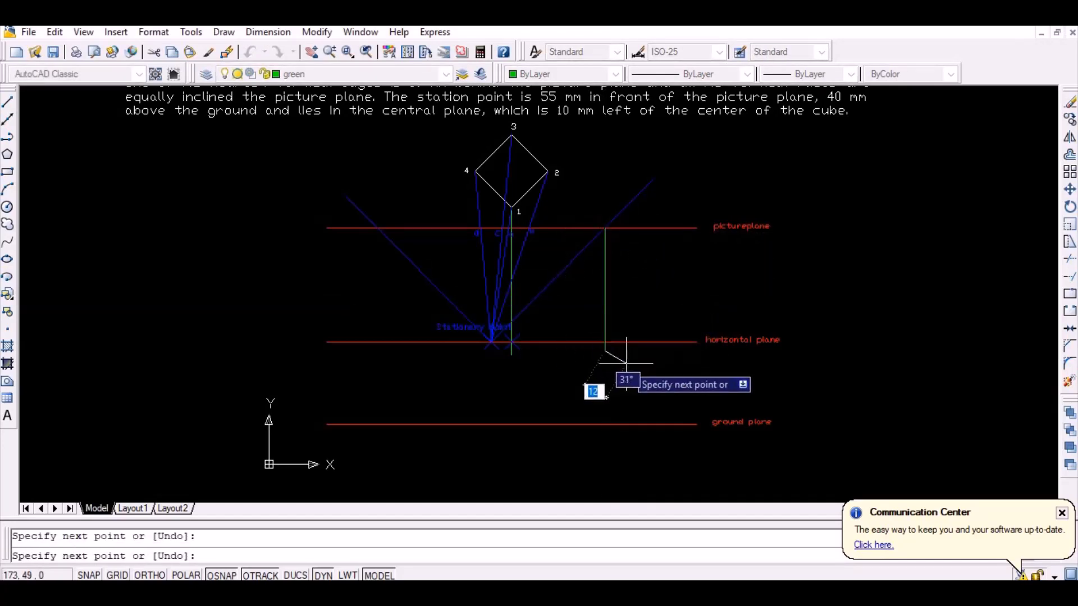
key(Return)
key(Return)
click(377, 228)
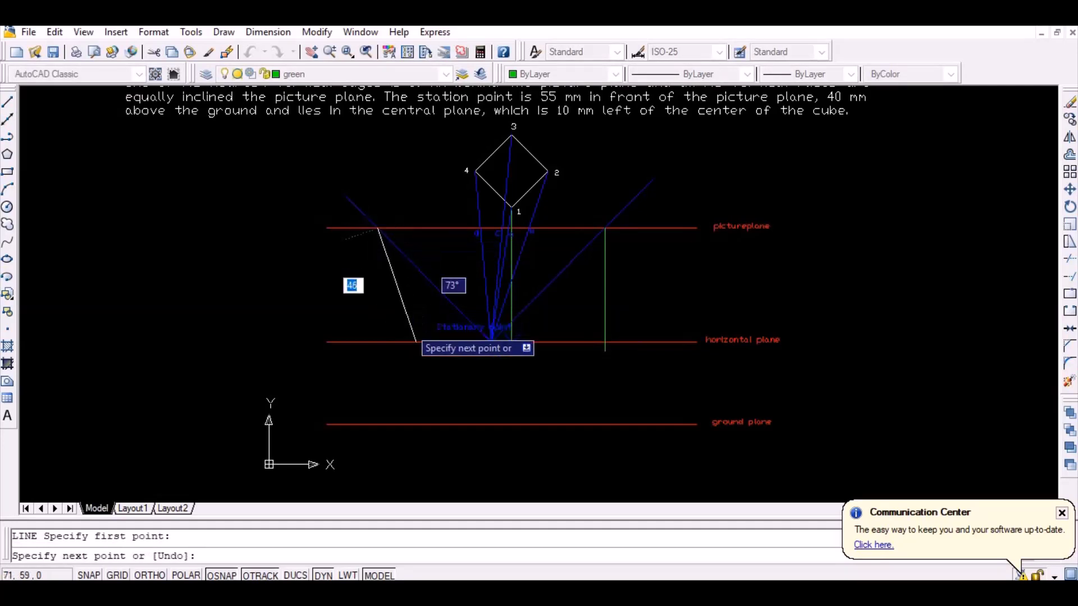
key(F8)
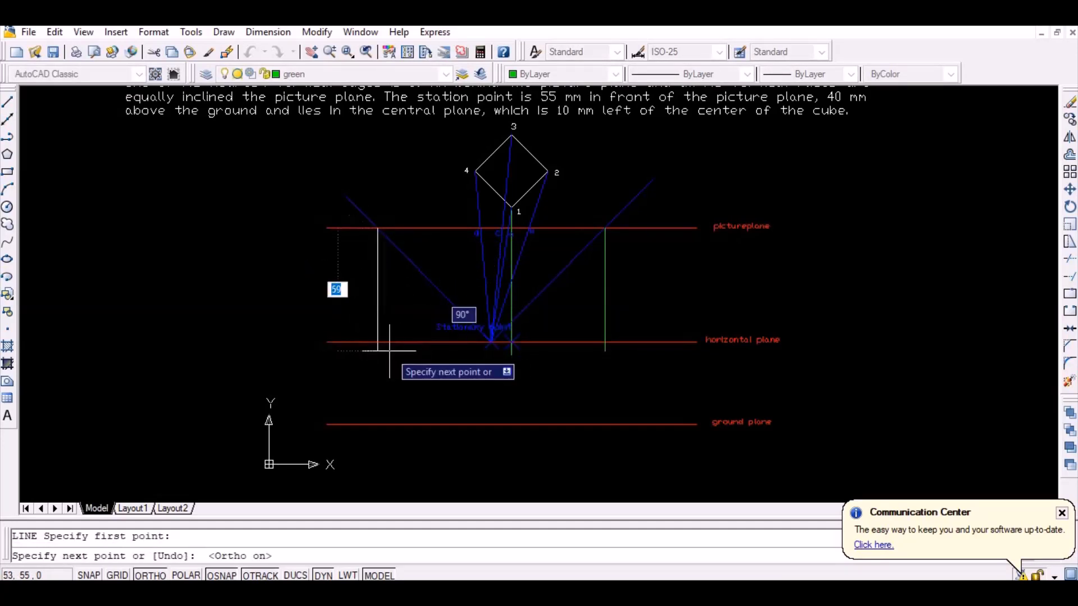
click(375, 351)
key(Return)
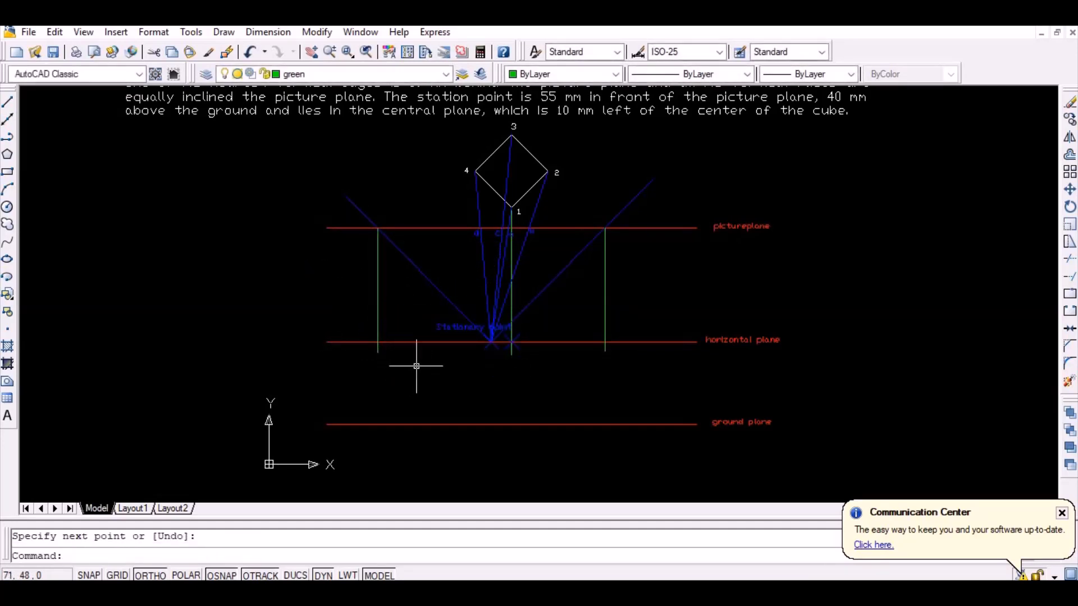
- Label the verticals 'Vanishing point 1' and 'Vanishing point 2'
text(text)
key(Return)
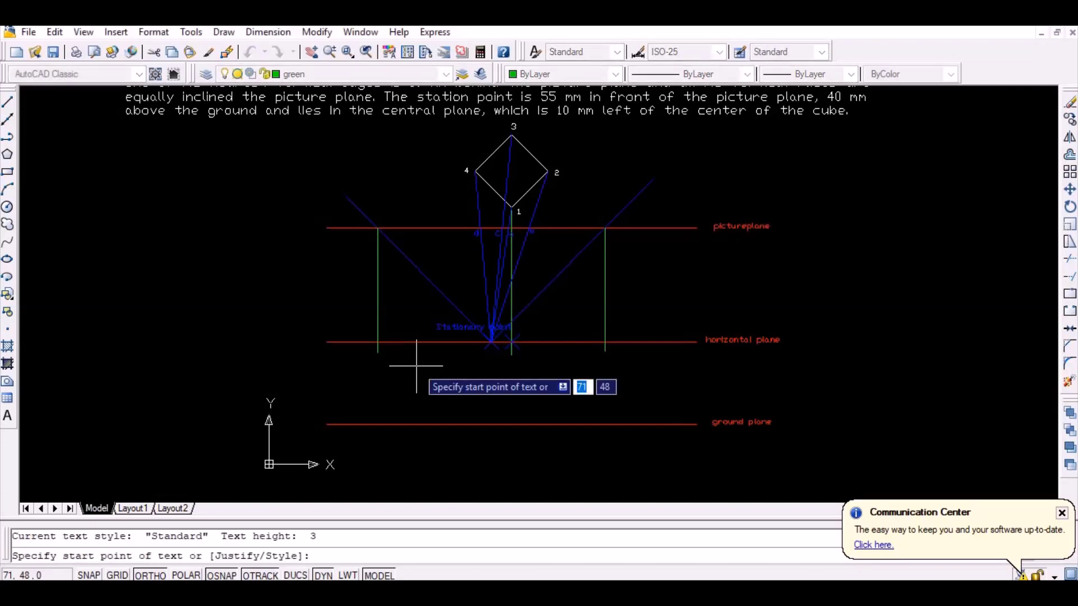
click(293, 334)
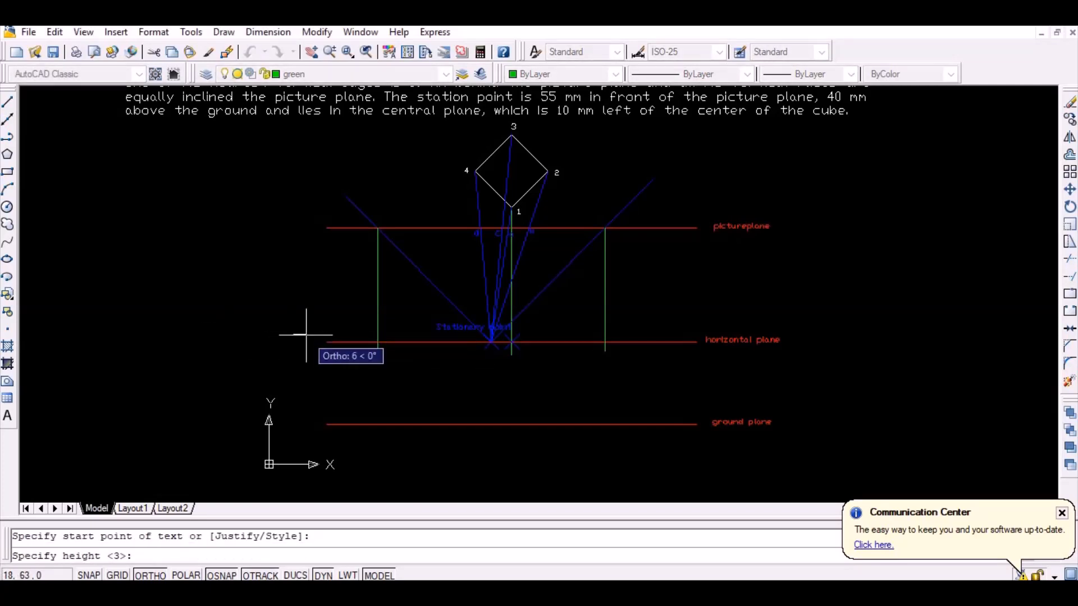
key(Return)
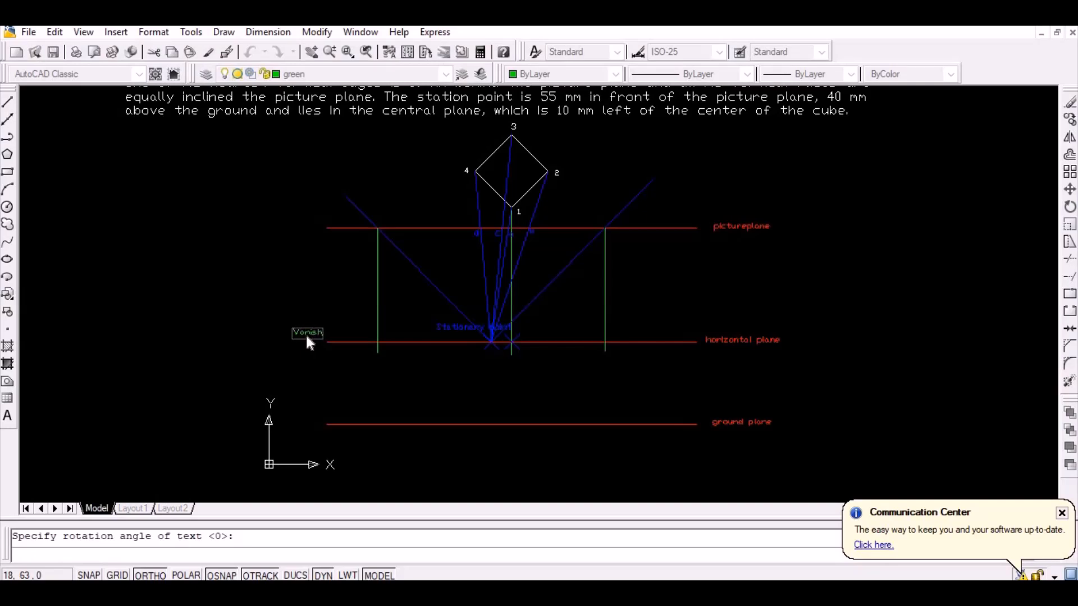
text(g point 1)
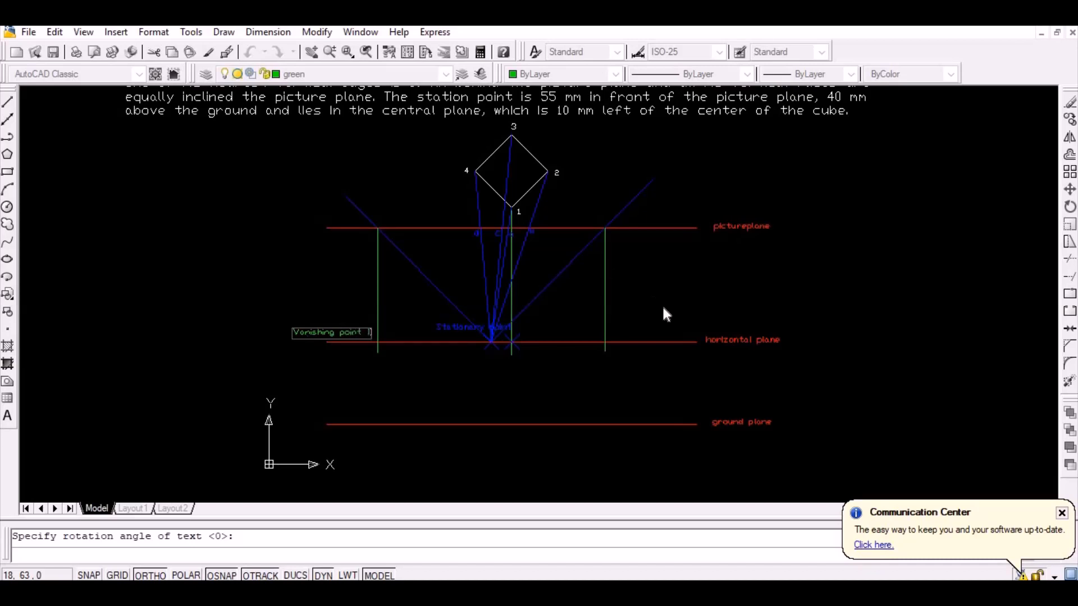
click(621, 341)
text(Vanishing point 2)
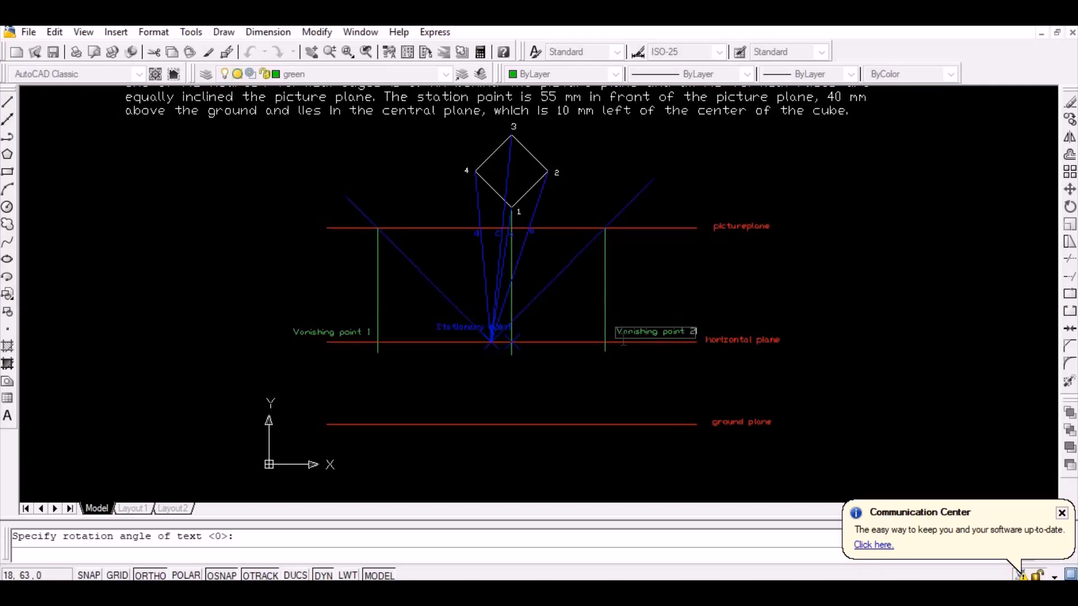
key(Return)
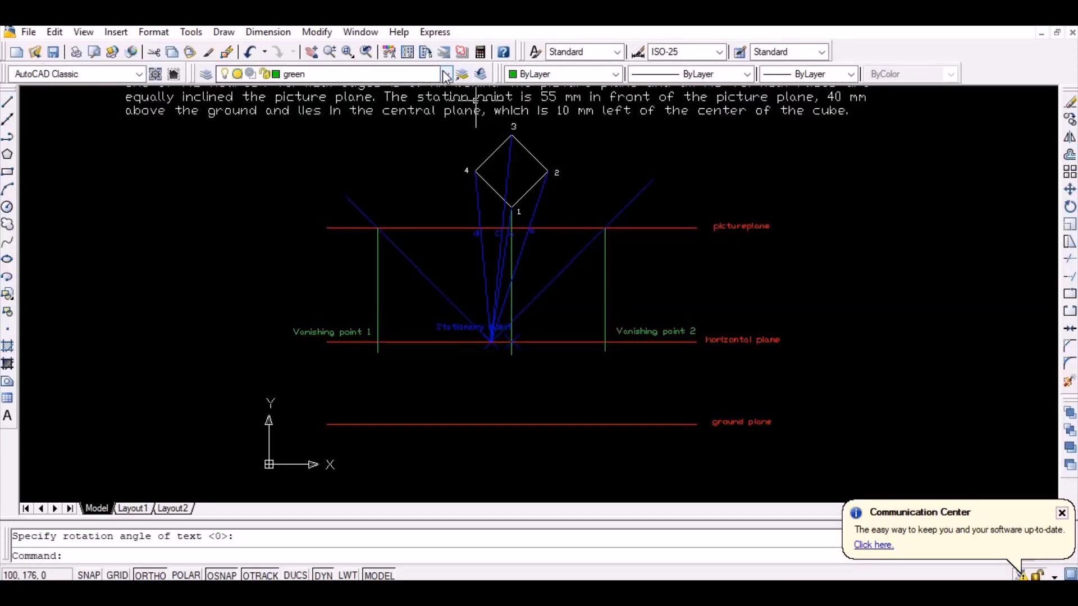
- Extend cube edge 2–1 to the picture plane with EXTEND
text(extend)
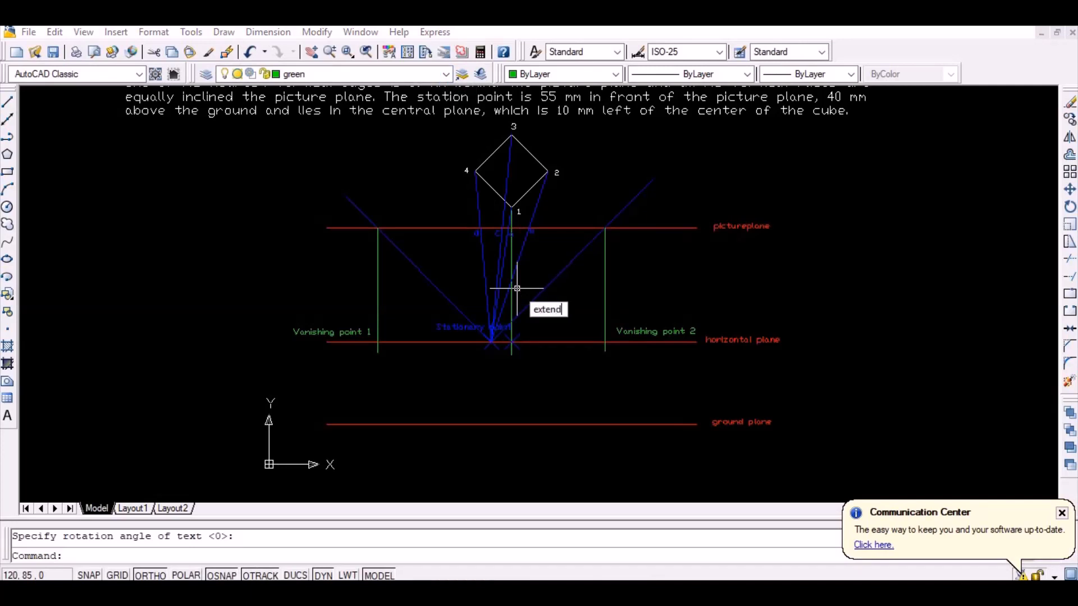
key(Return)
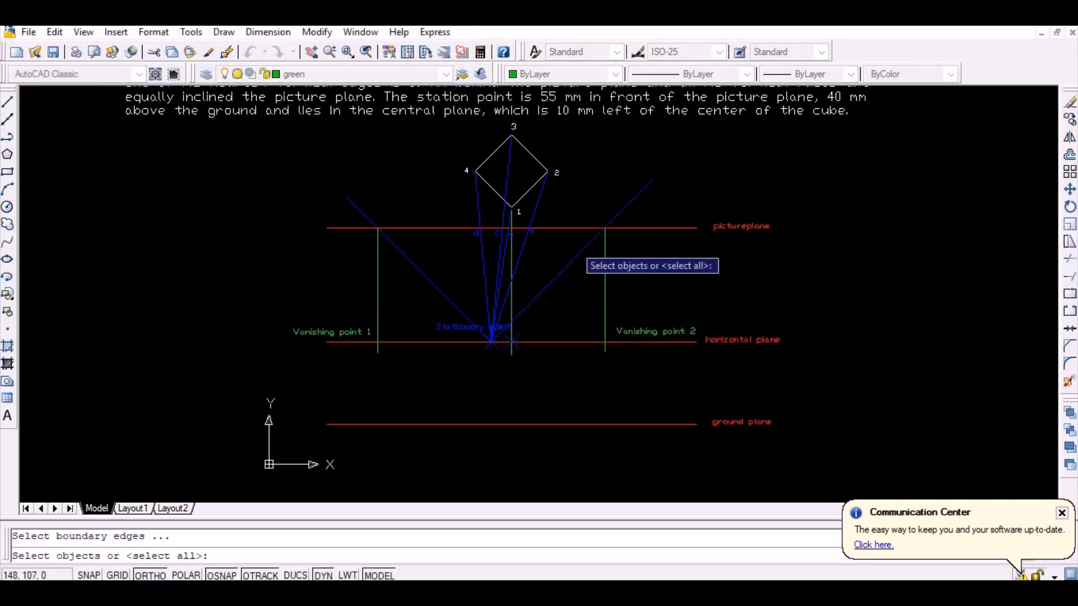
click(565, 228)
key(Return)
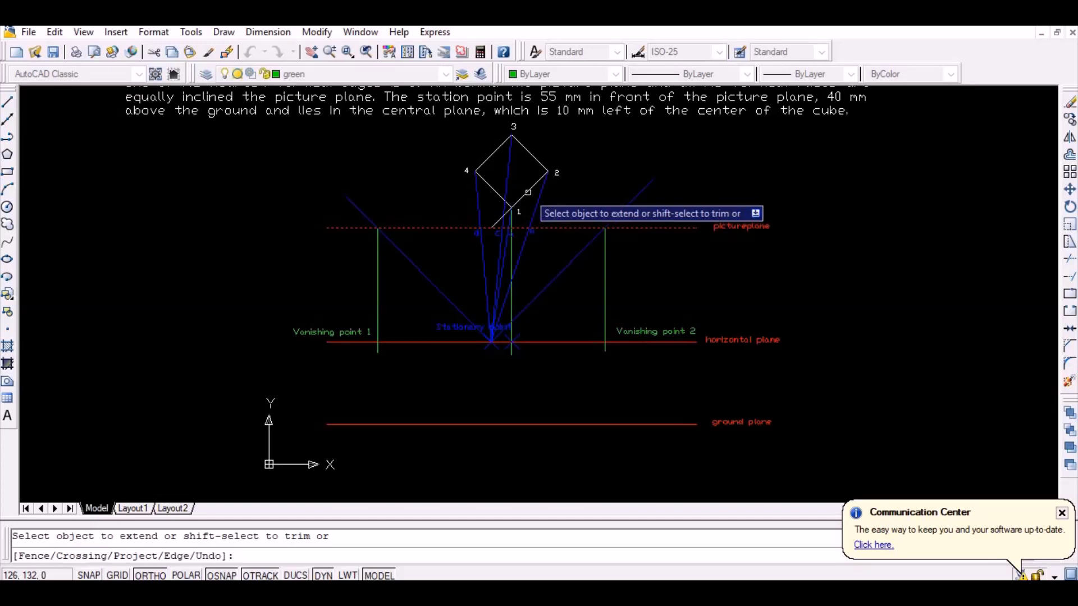
key(Return)
- Draw a vertical line from the new picture-plane point down past the ground plane
text(l)
key(Return)
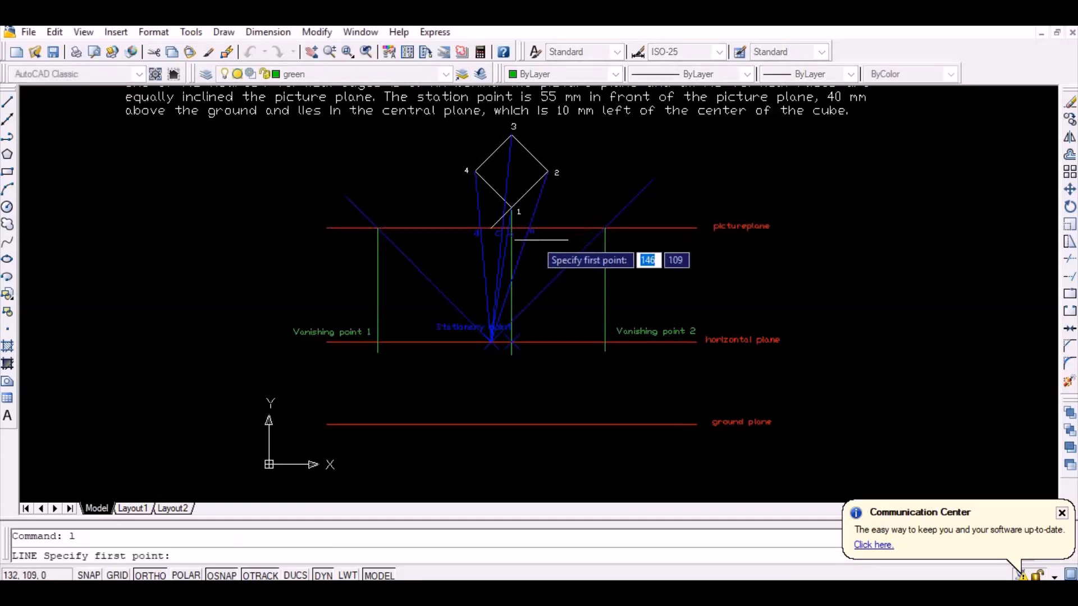
click(491, 228)
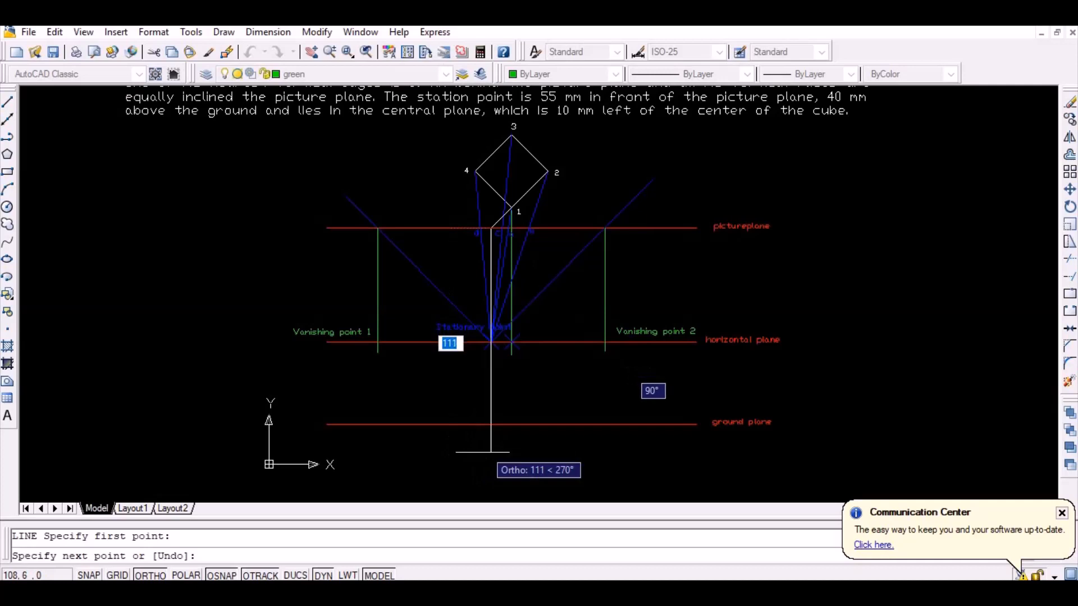
click(491, 424)
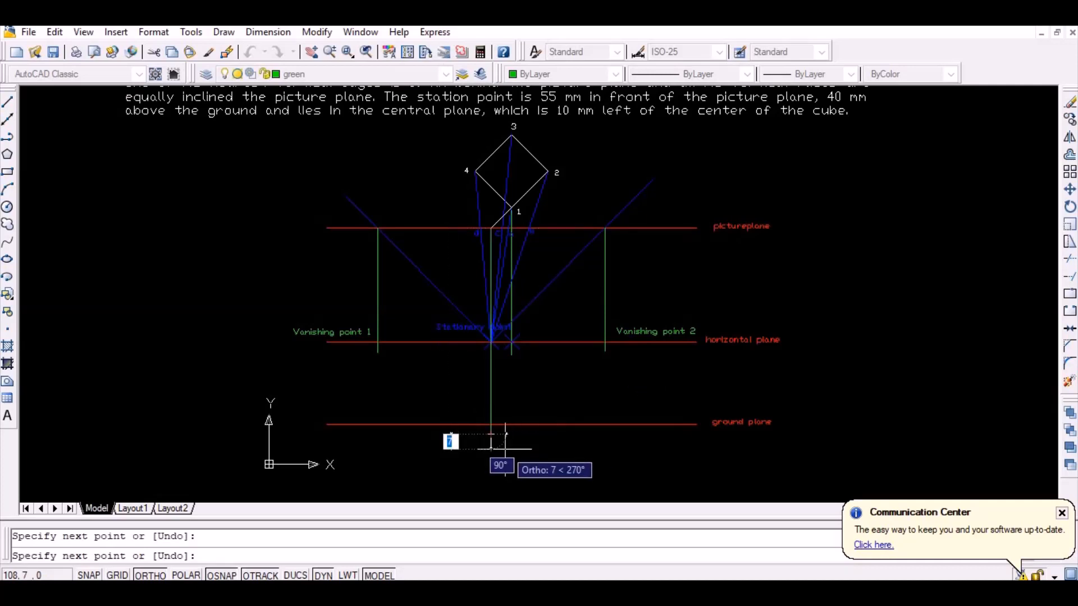
key(Return)
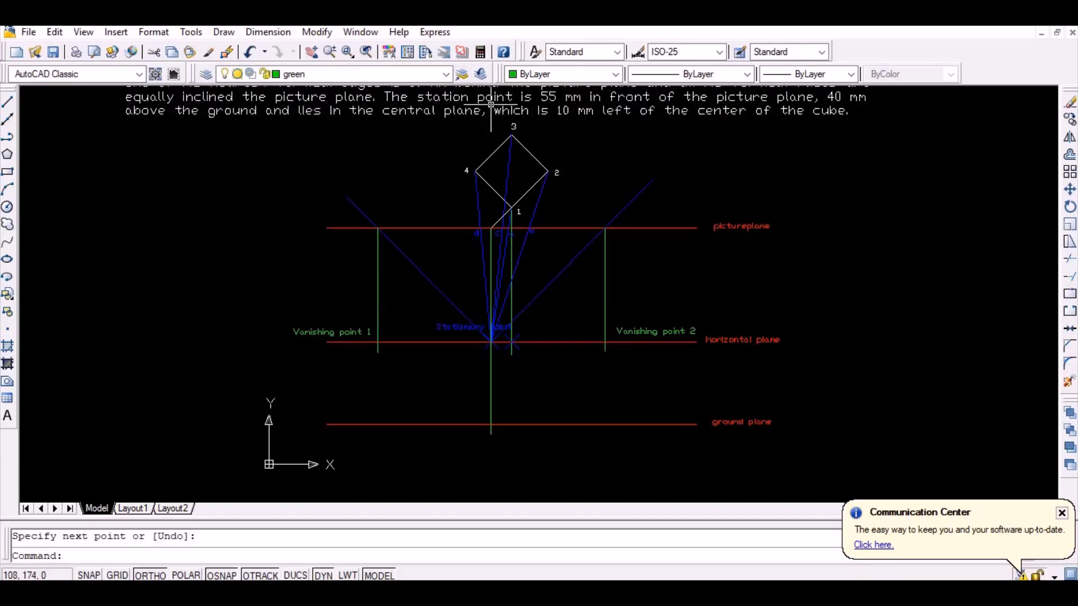
click(446, 74)
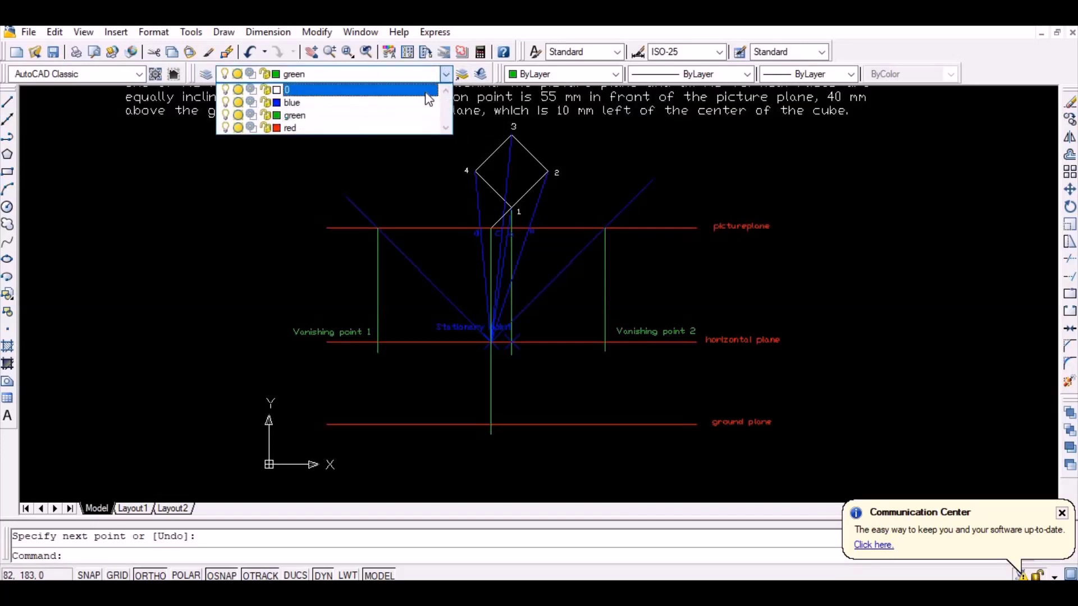
- On the blue layer, draw lines from the ground-plane point to vanishing points 2 and 1
click(424, 101)
key(Return)
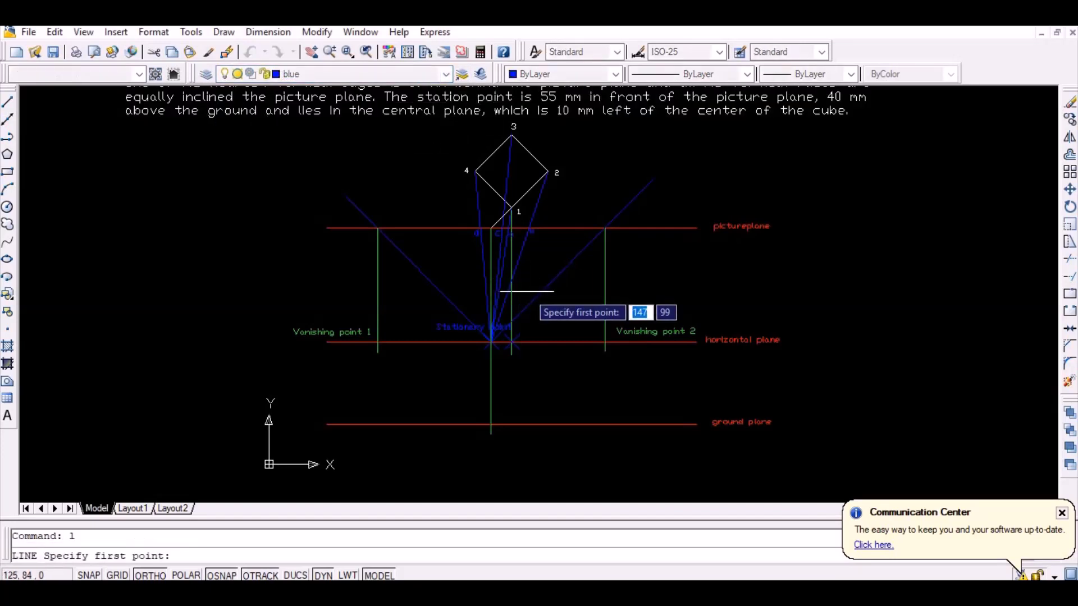
click(491, 424)
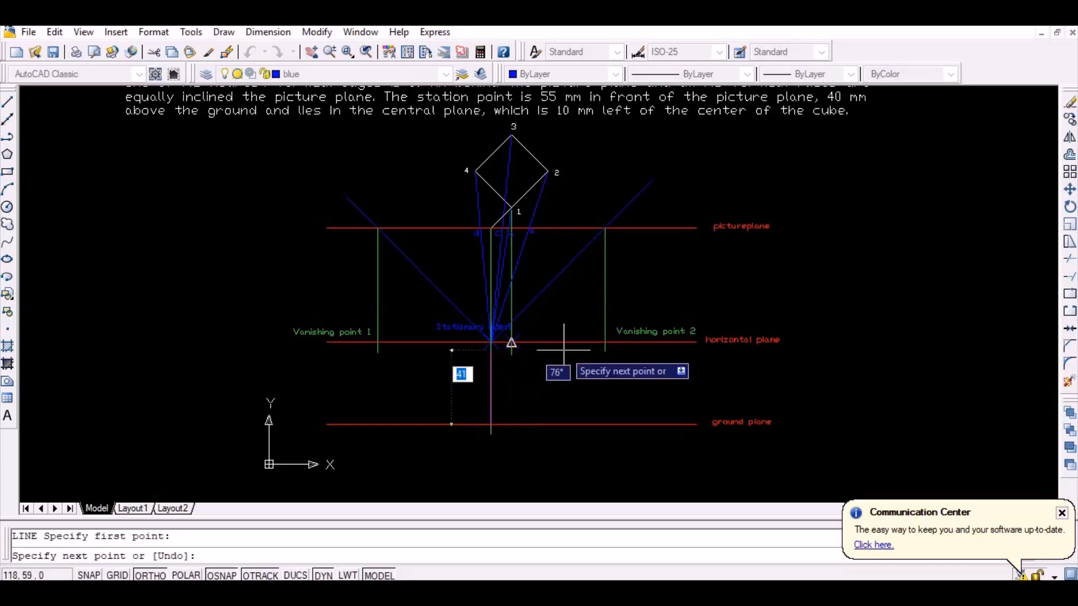
key(F8)
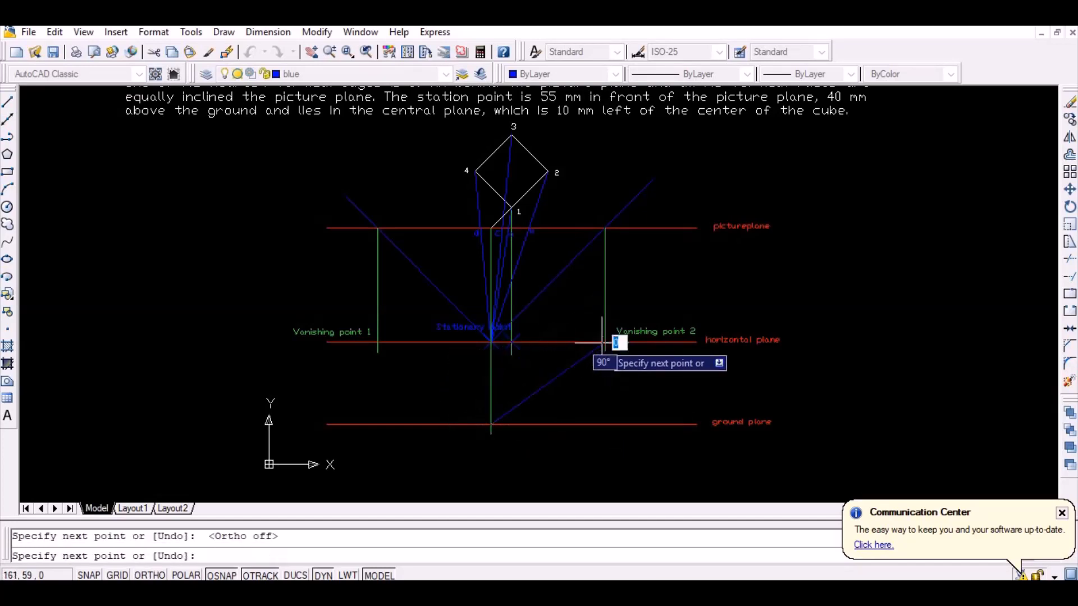
click(605, 344)
key(Return)
key(Return)
click(491, 424)
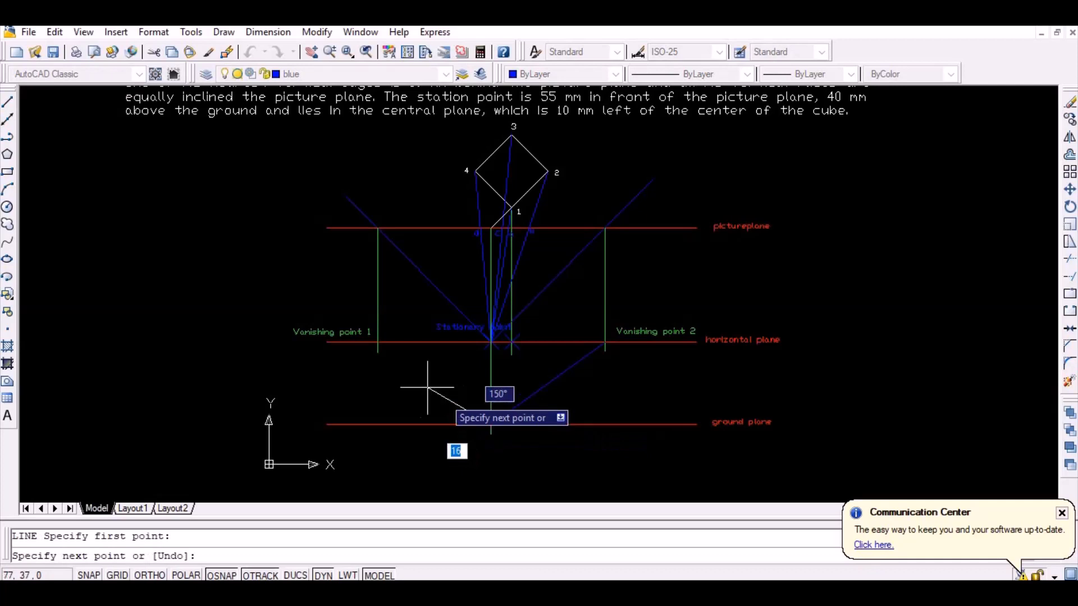
click(378, 343)
key(Return)
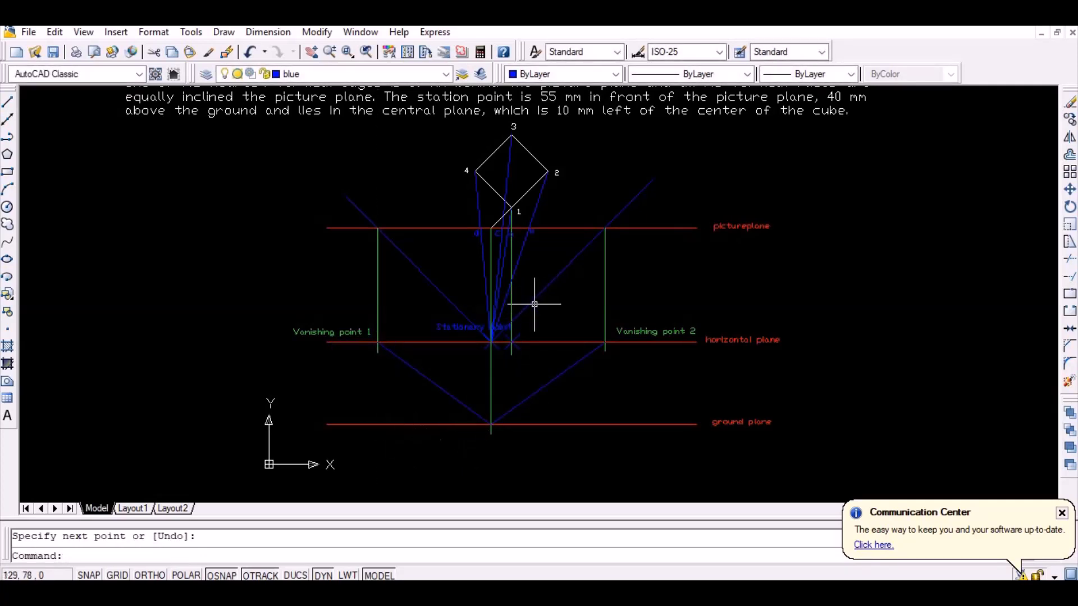
- Make green the current layer
scroll(489, 301, up, 2)
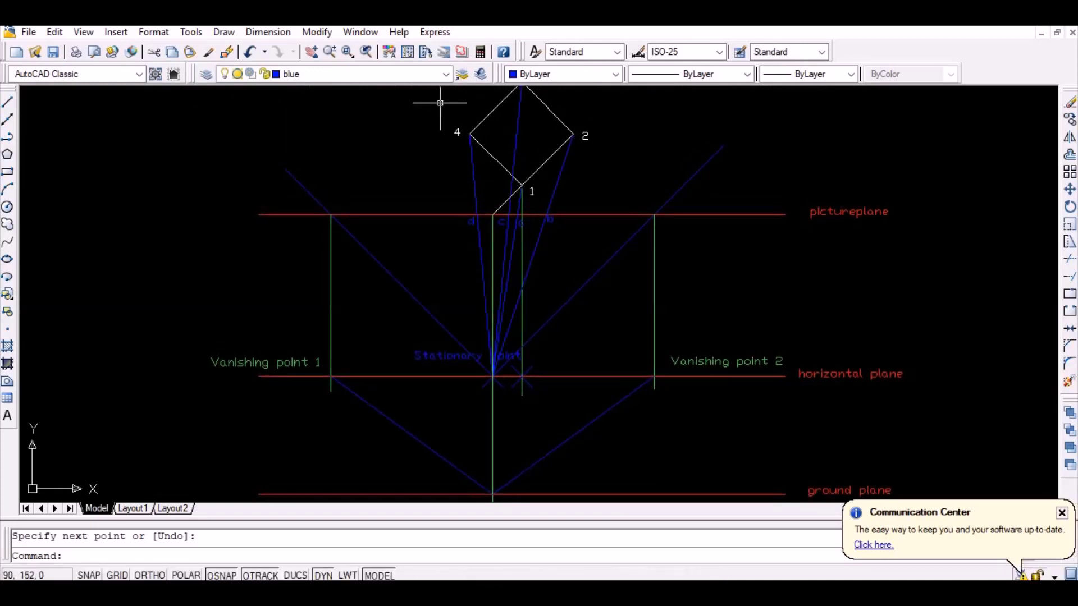
click(445, 74)
click(422, 115)
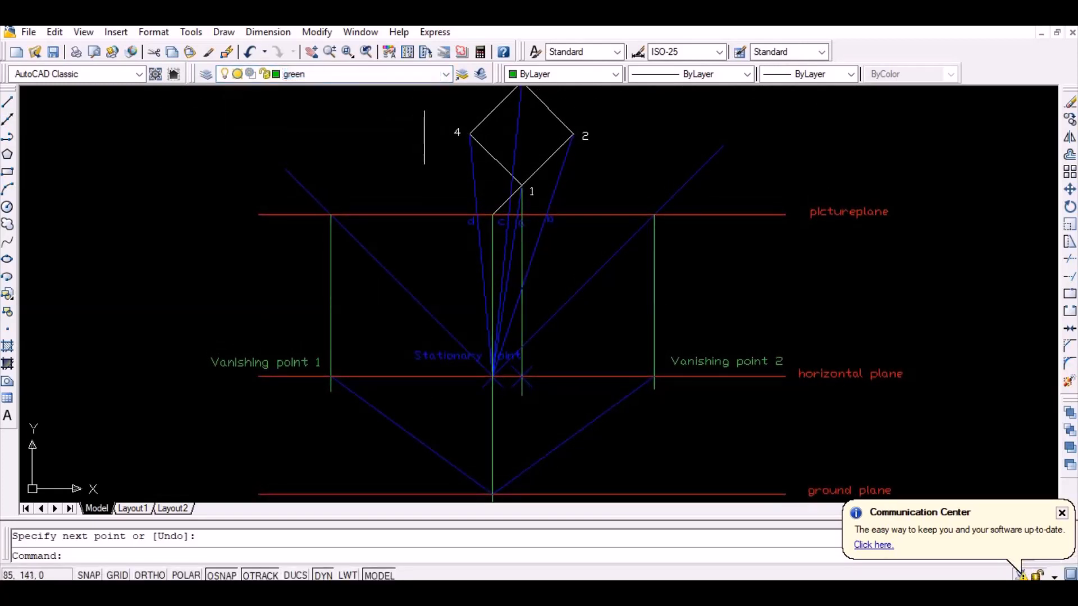
- Draw a vertical green projector from plan point 1 down toward the ground plane
text(l)
key(Return)
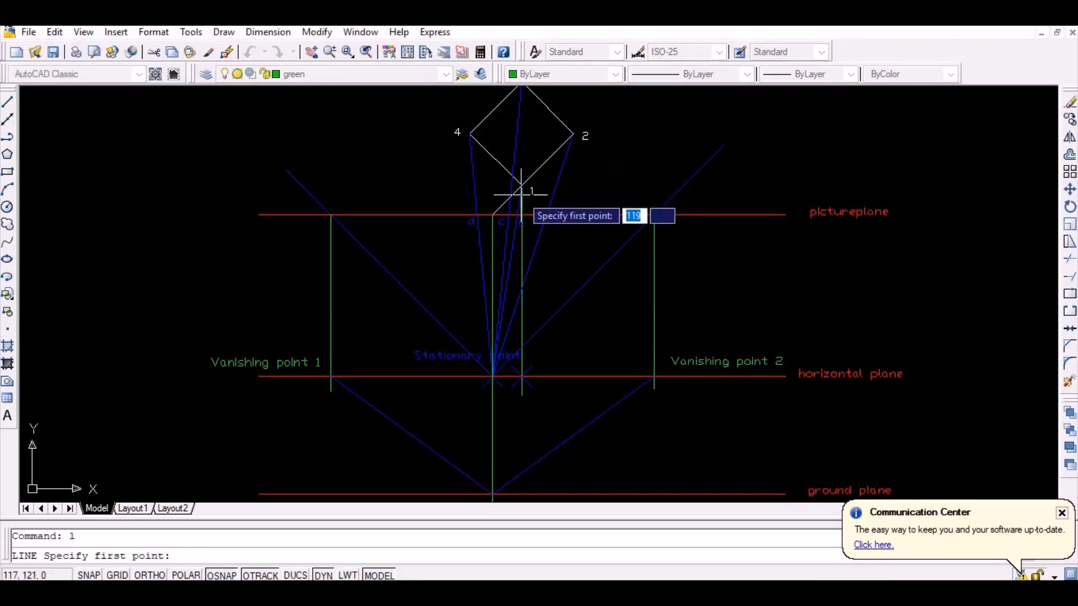
scroll(515, 211, up, 5)
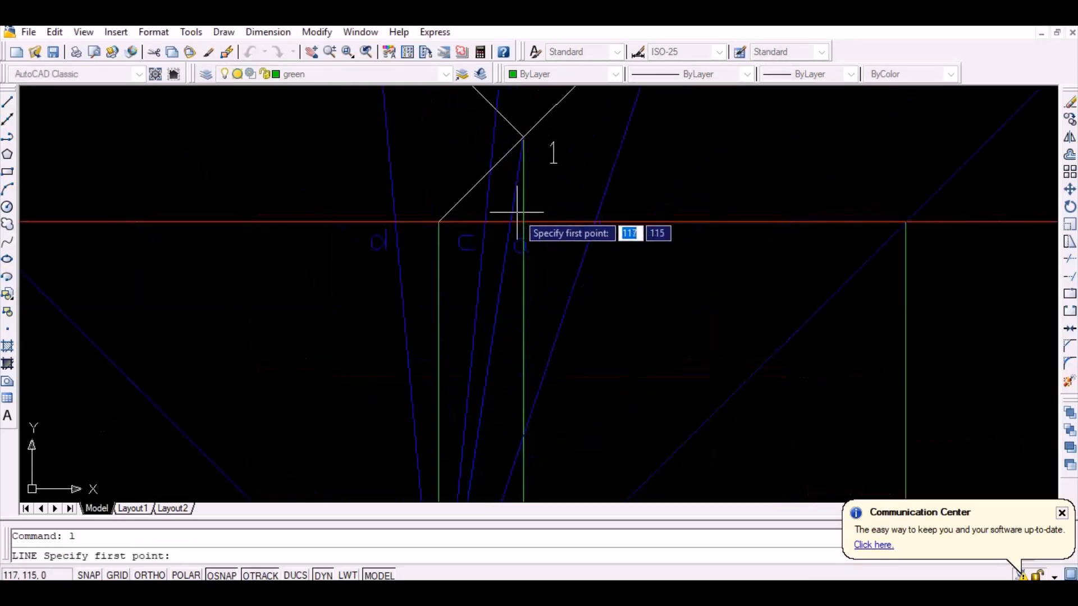
click(524, 222)
scroll(514, 223, down, 5)
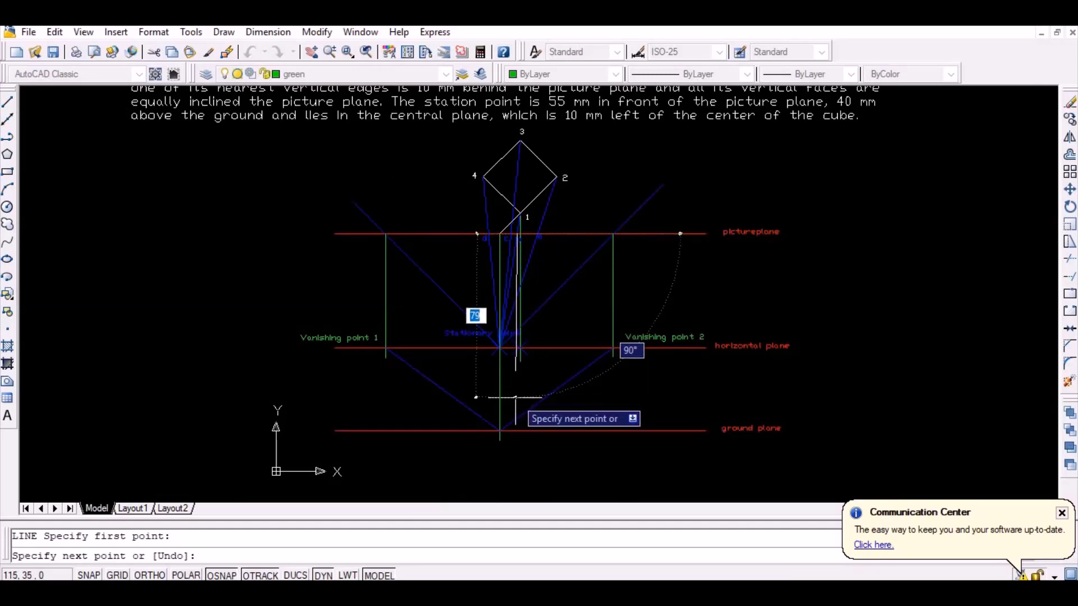
key(F8)
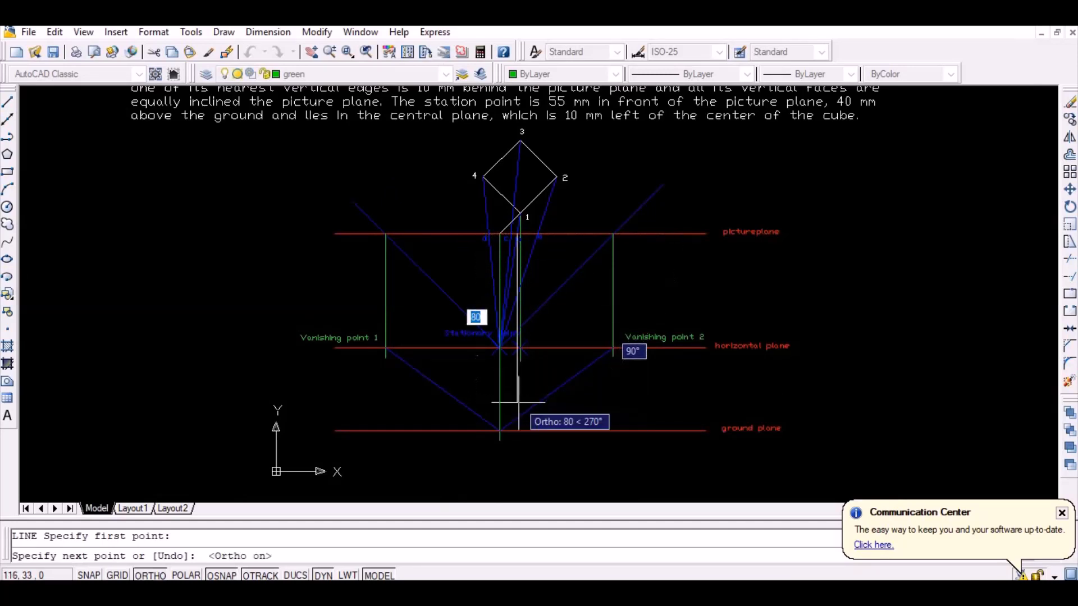
click(541, 420)
key(Return)
key(Return)
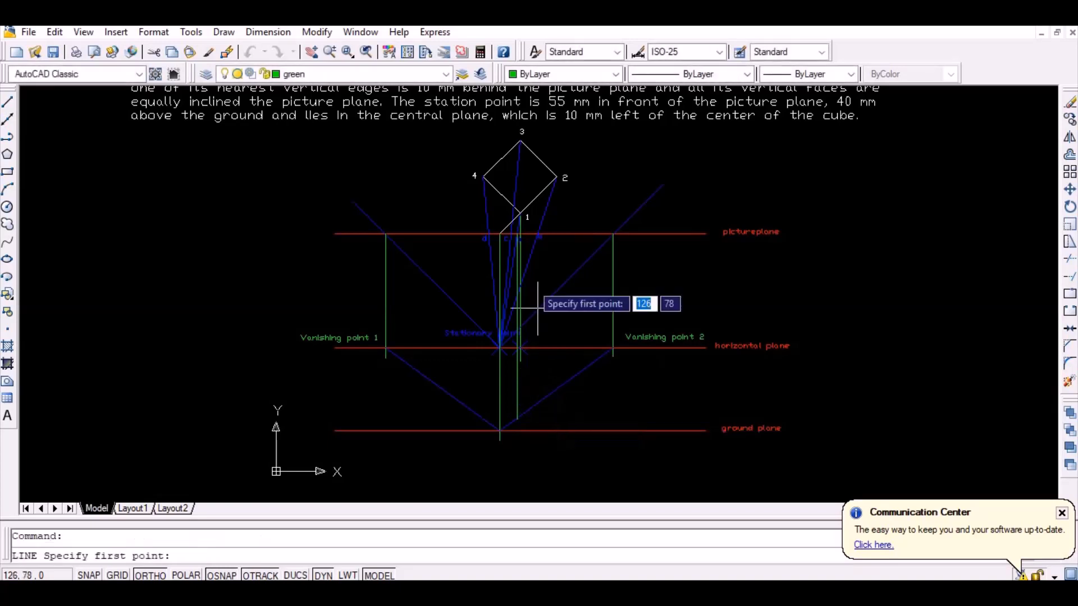
- Drop a second vertical projector from the picture plane down toward the ground plane
click(538, 234)
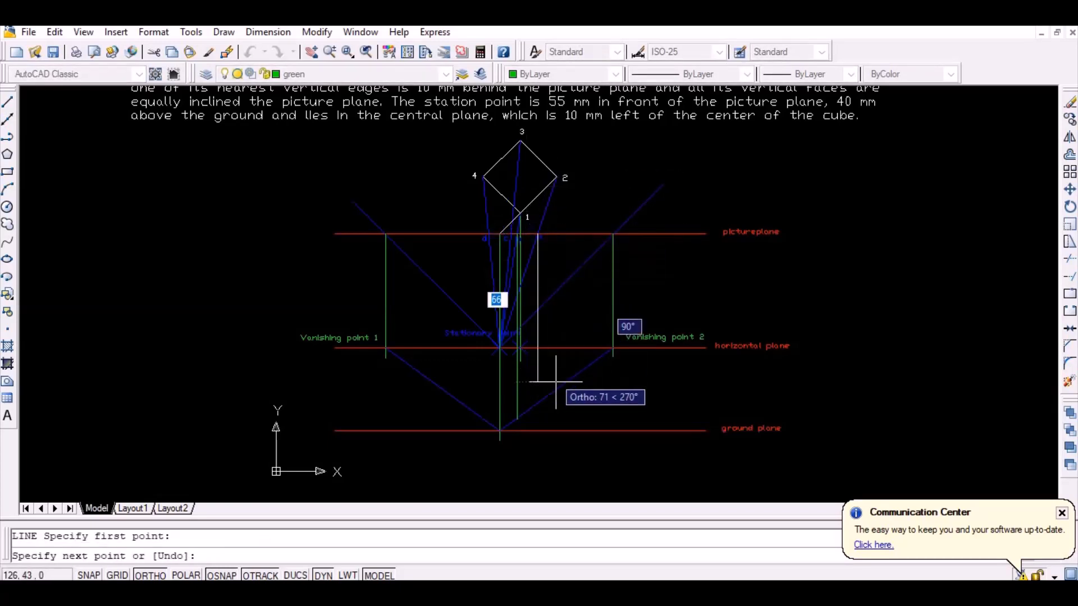
click(570, 410)
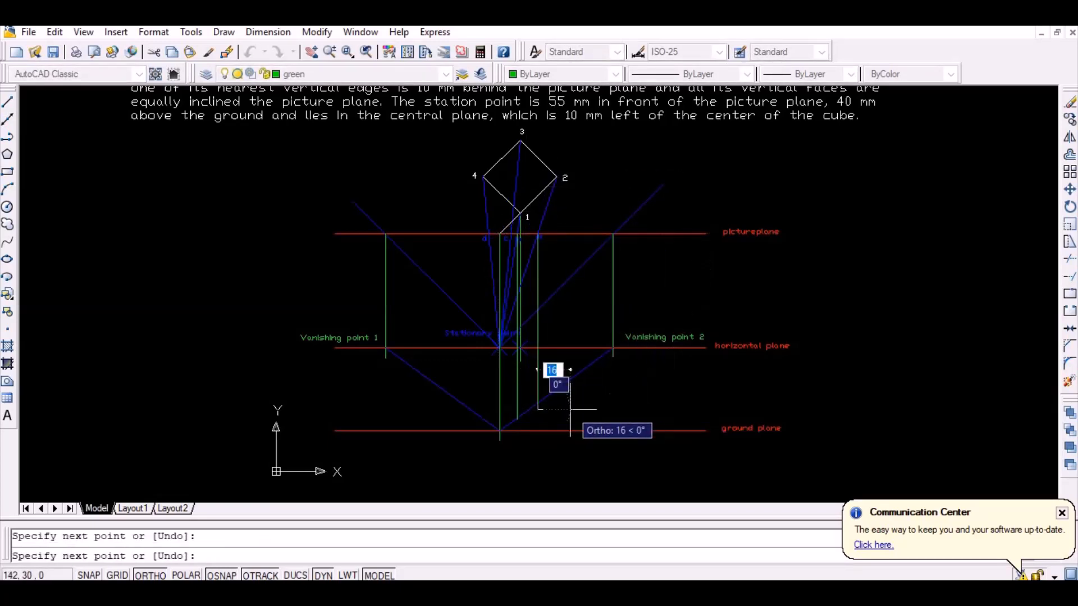
key(Return)
scroll(549, 419, up, 2)
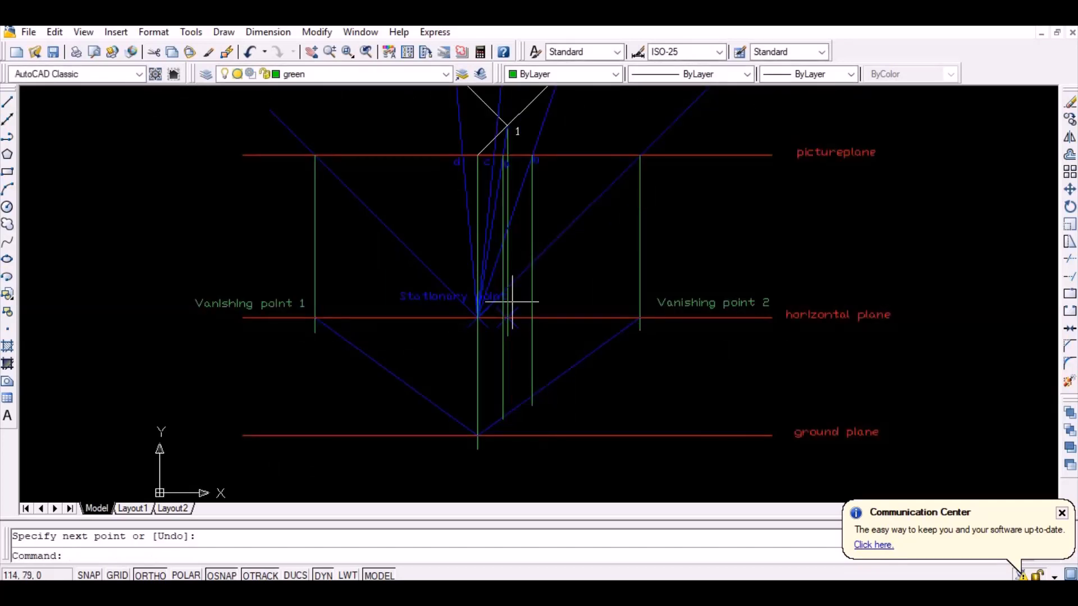
click(445, 73)
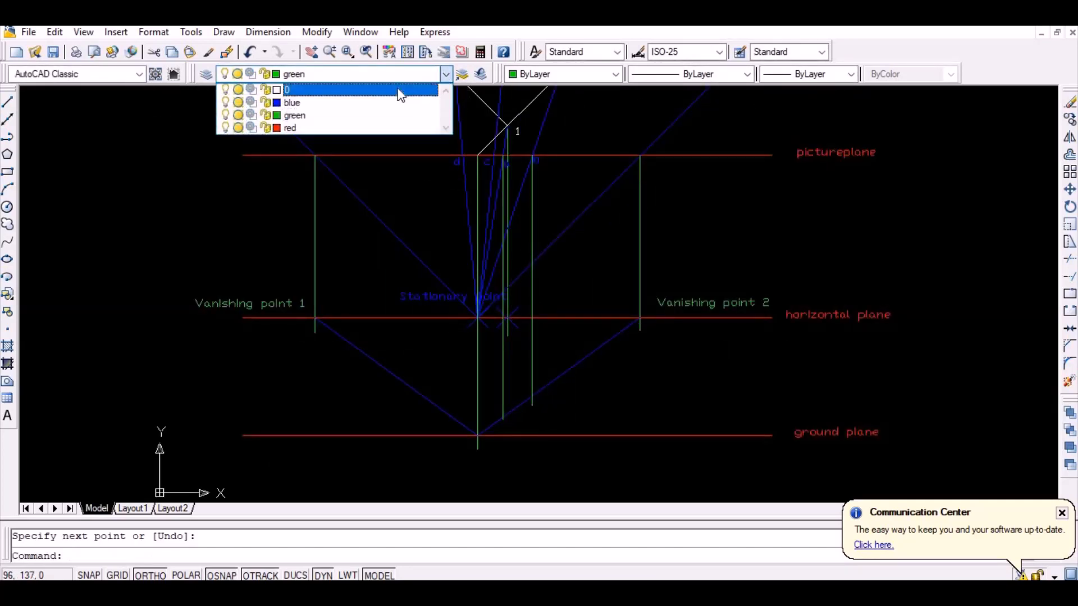
- On layer 0, add text labels 1 and 2 at the two projected points near the ground plane
click(402, 87)
drag(465, 185, 462, 230)
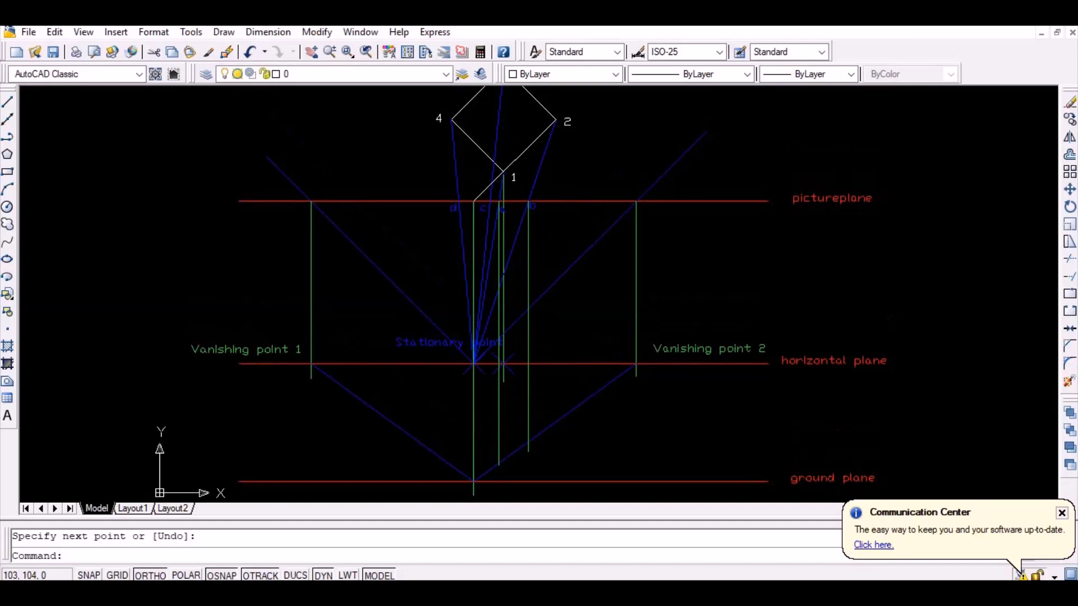
text(te)
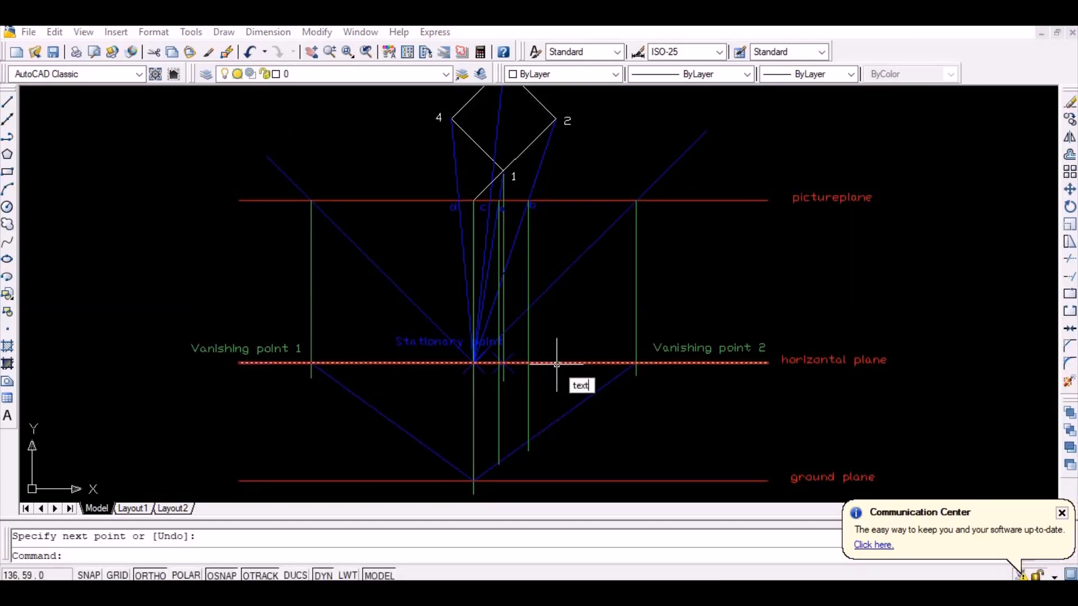
text(xt)
key(Return)
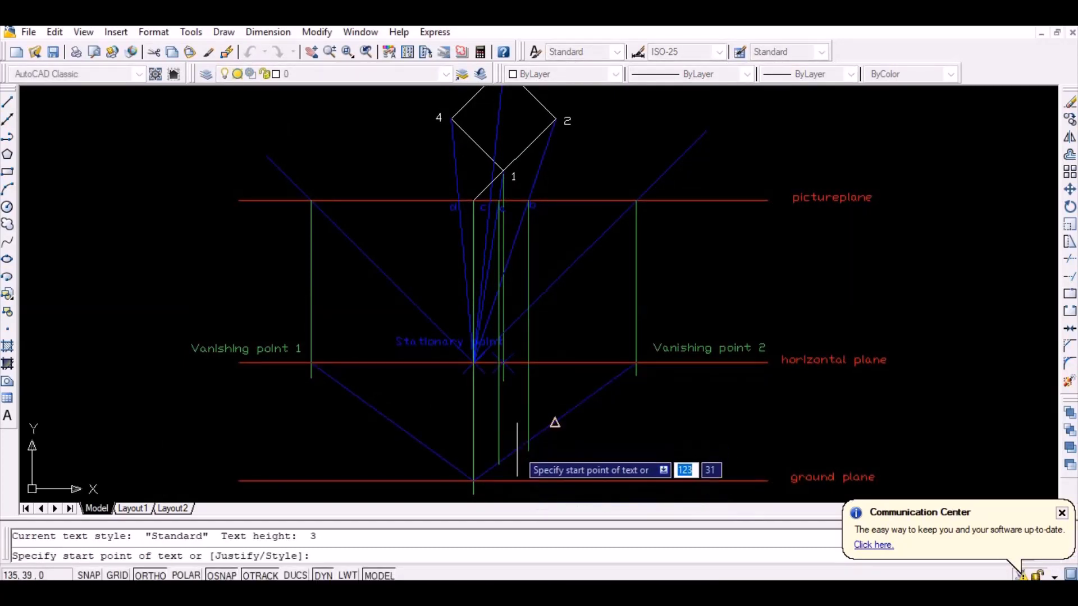
click(516, 468)
key(Return)
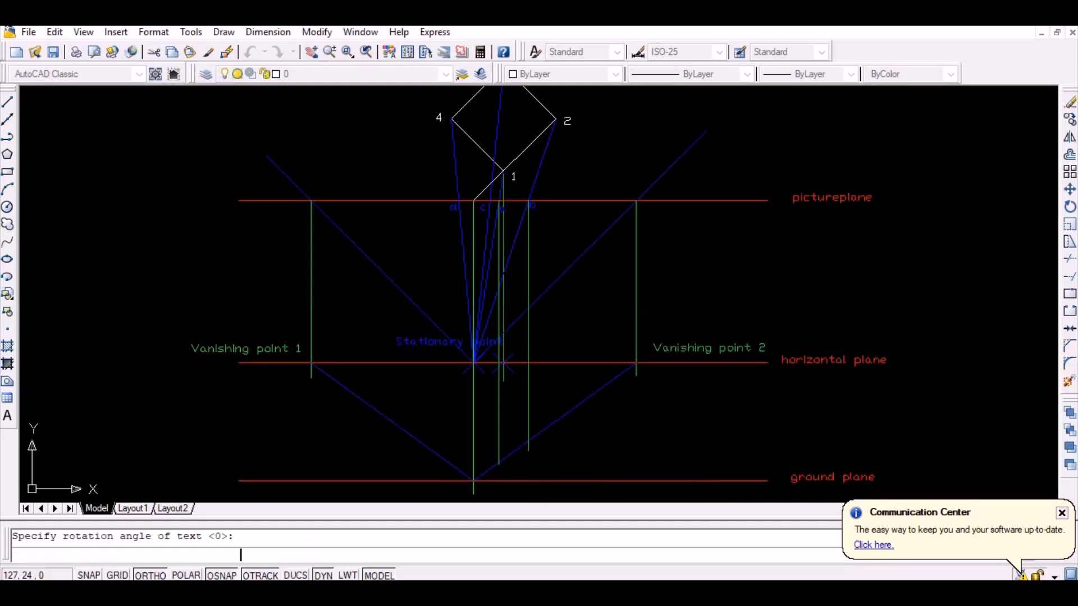
text(1)
key(Return)
key(Return)
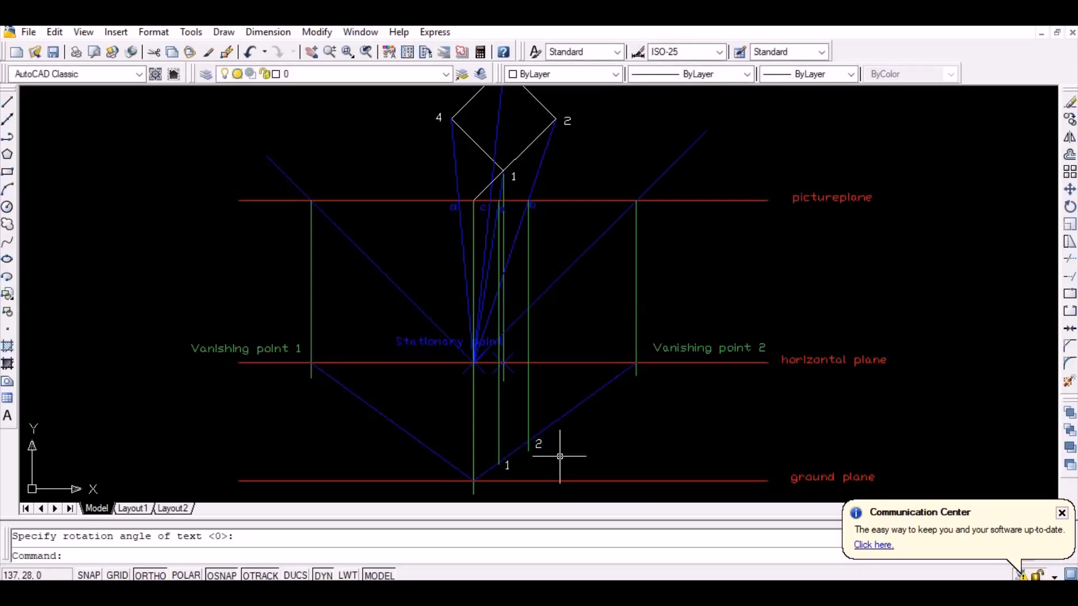
click(445, 73)
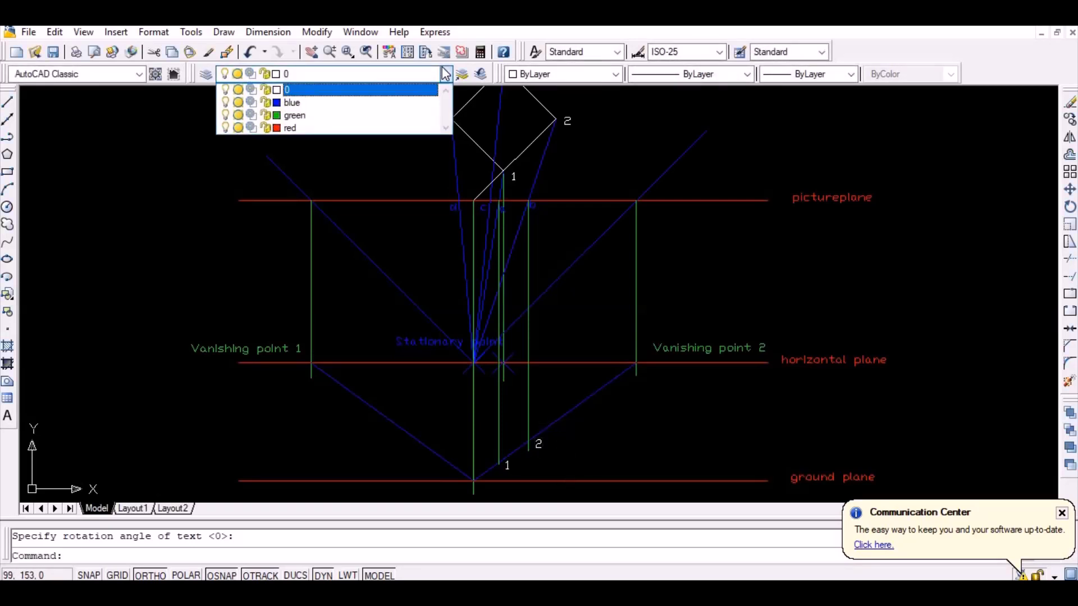
- Draw a blue line from projected point 1 to vanishing point 1
click(410, 103)
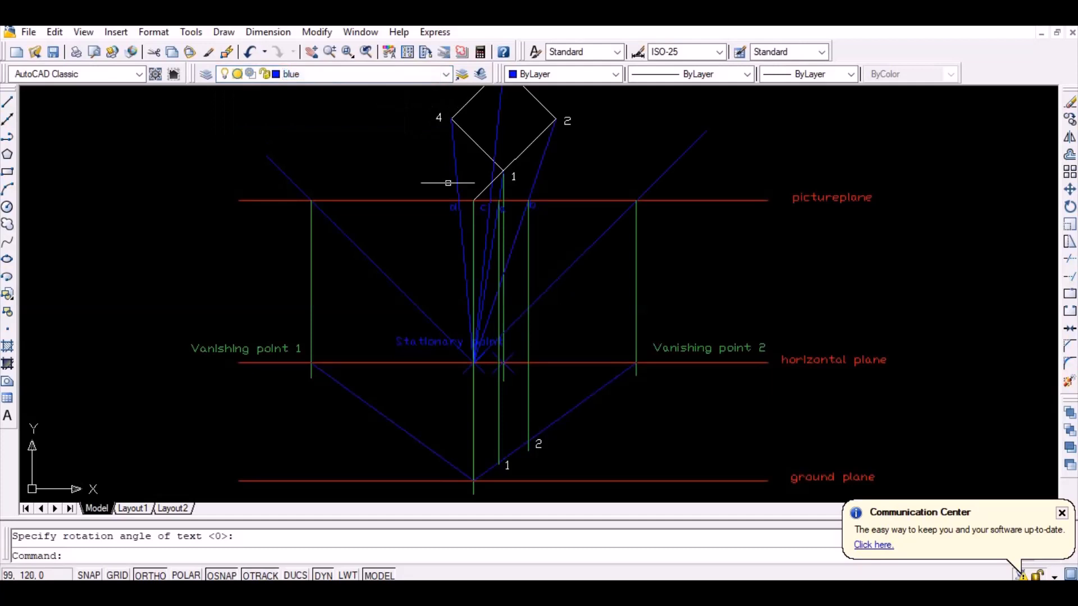
key(l)
key(Return)
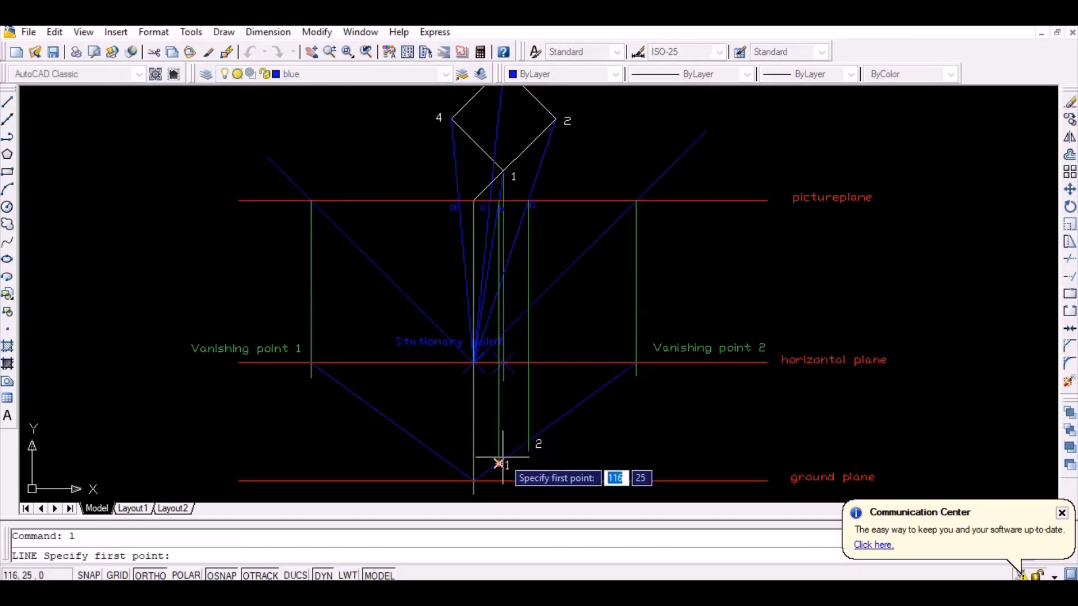
click(498, 464)
key(F8)
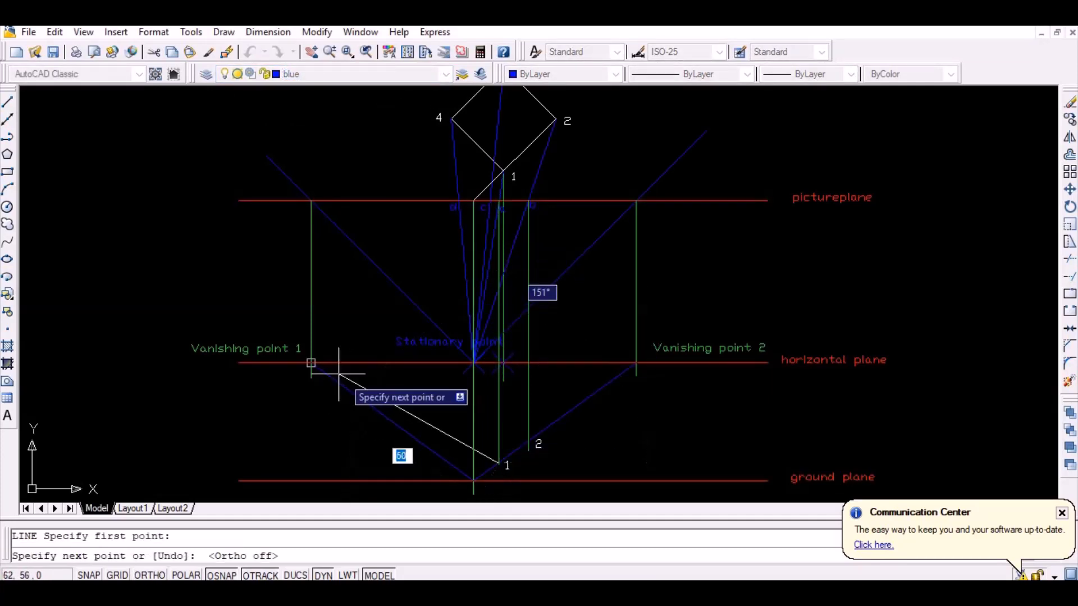
click(311, 363)
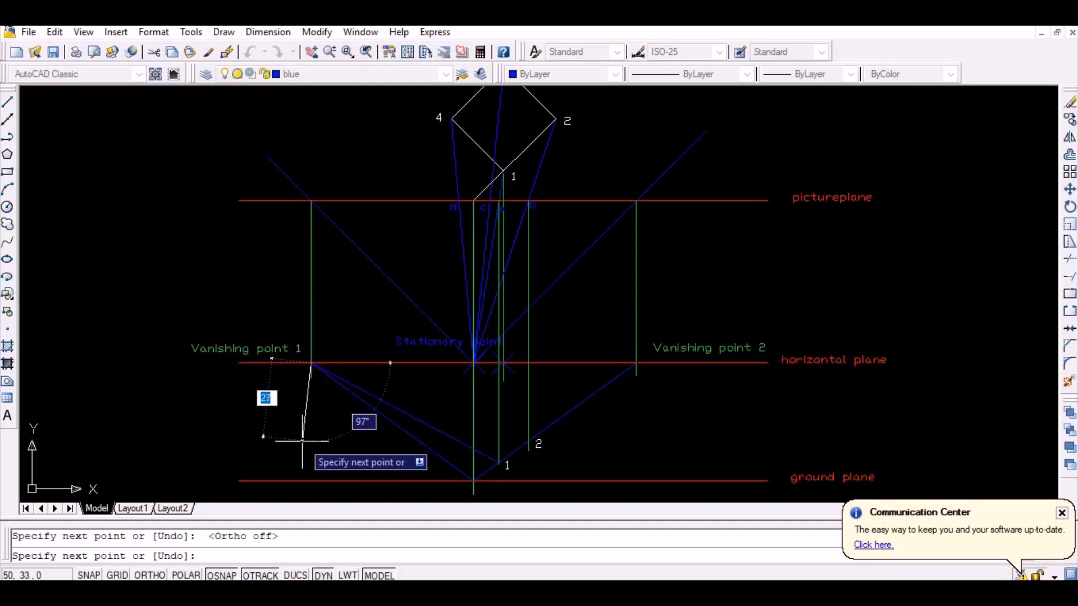
key(Return)
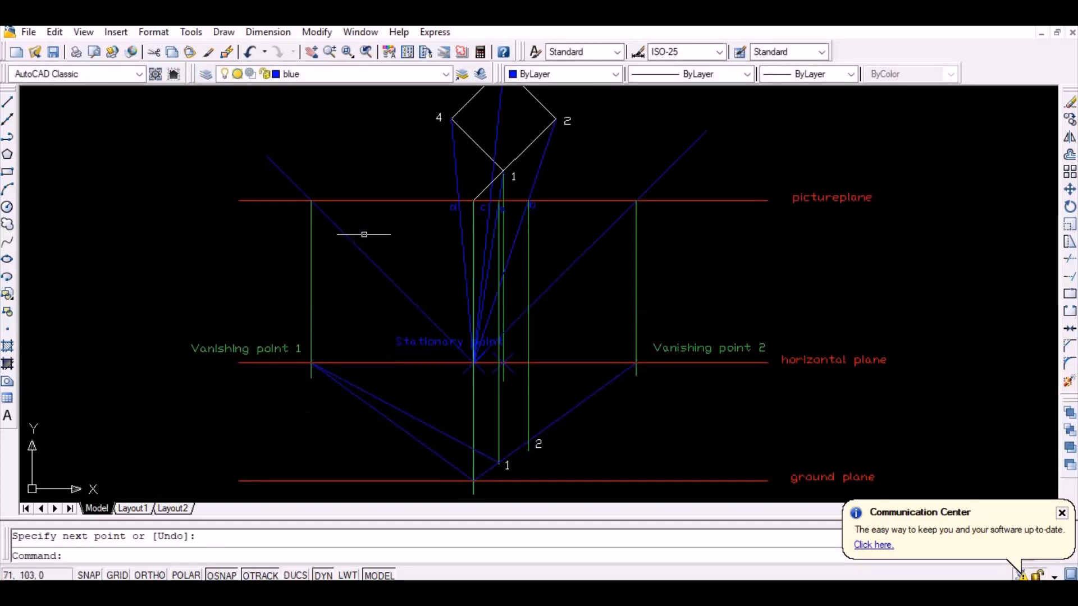
- Drop a green vertical projector from the picture plane toward the ground plane, then make layer 0 current
click(446, 75)
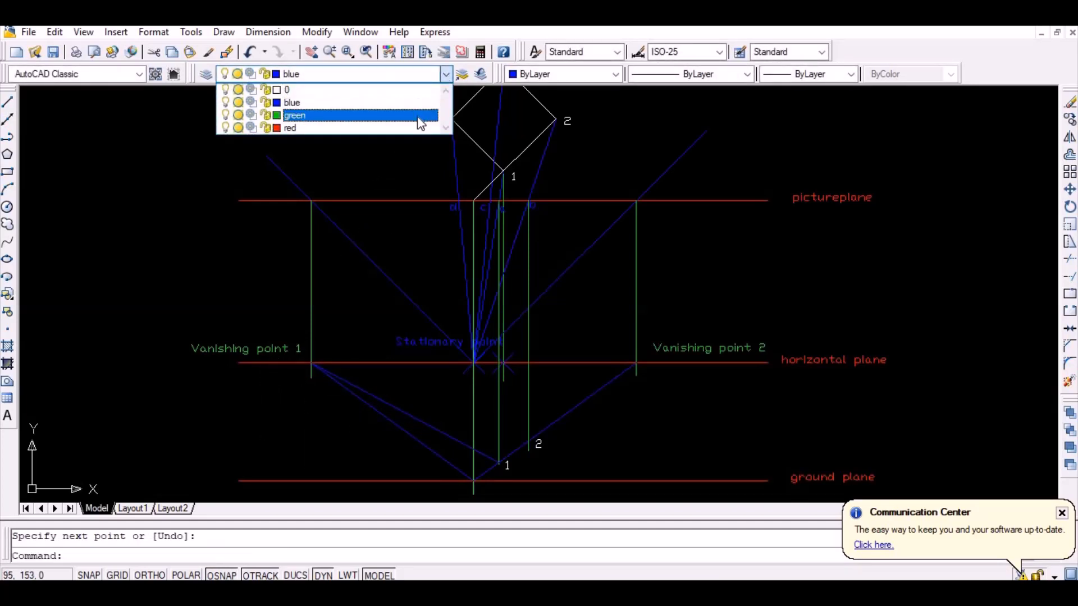
click(419, 114)
text(l)
key(Return)
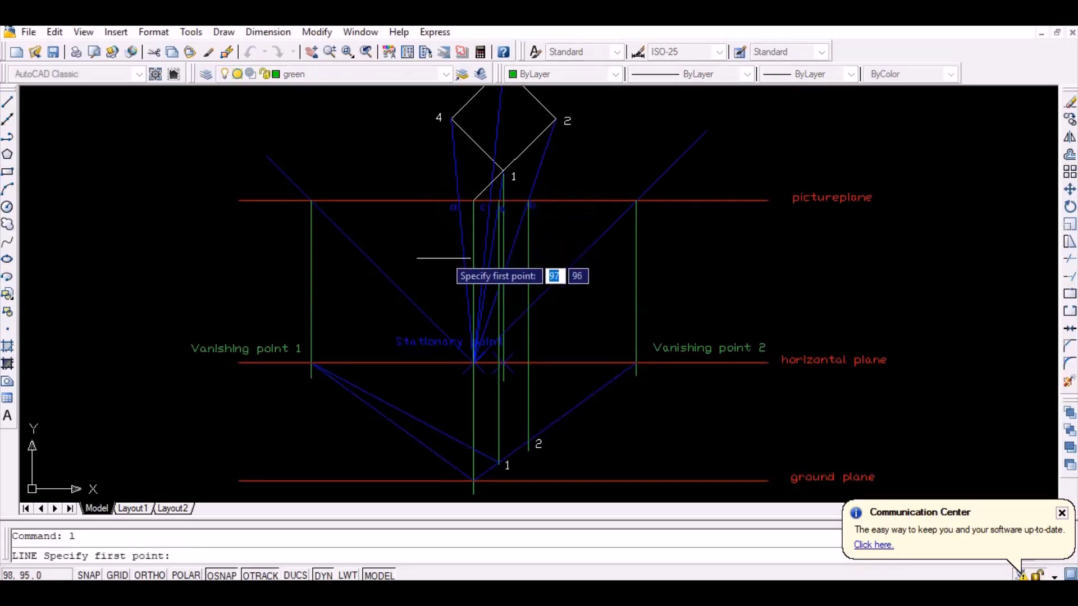
click(459, 201)
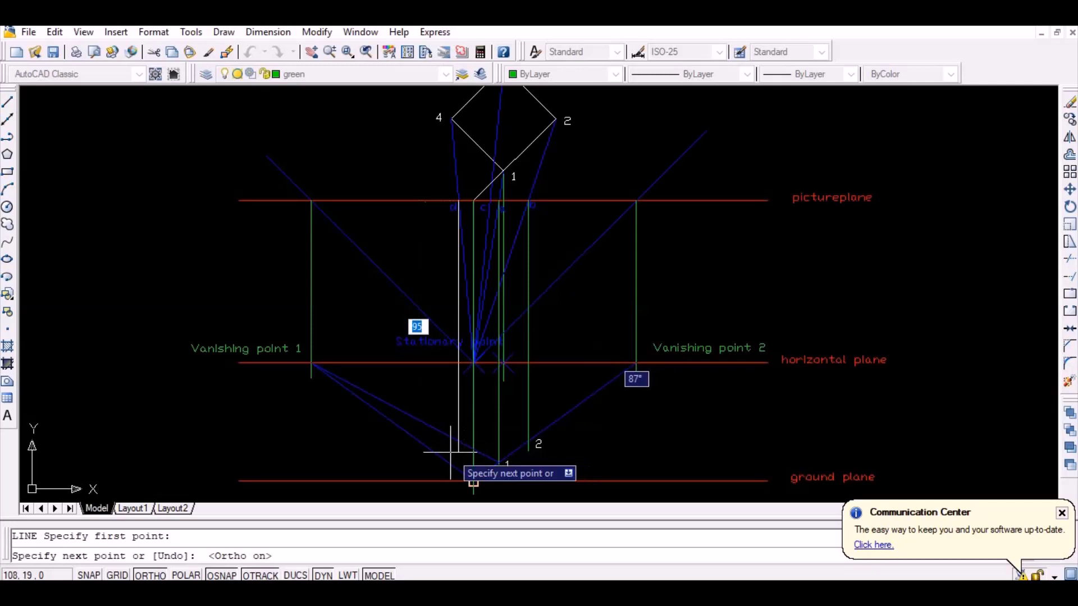
click(473, 477)
key(F8)
key(Down)
key(Return)
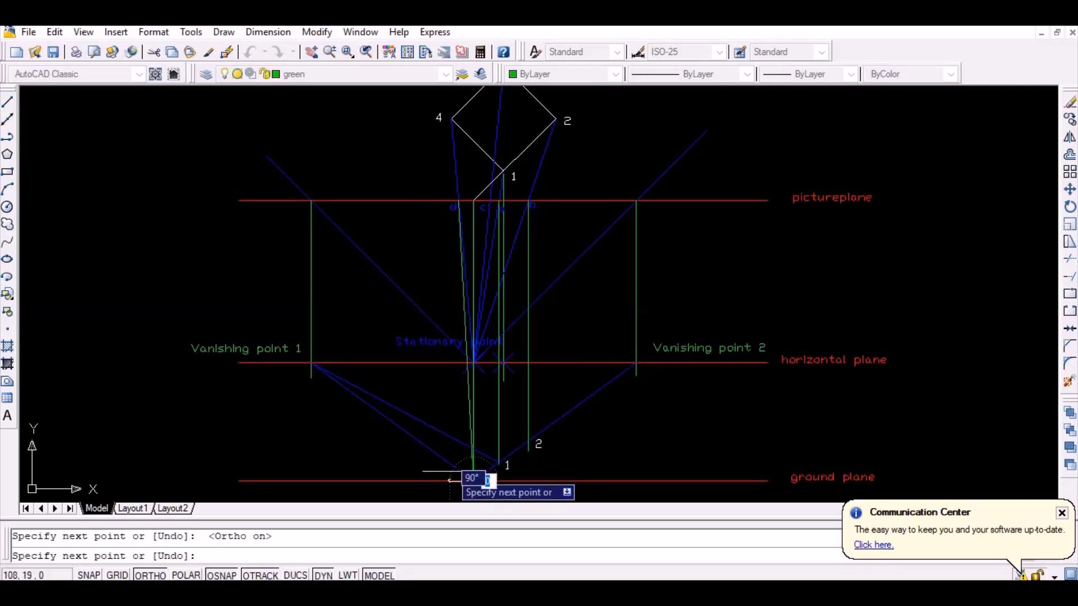
click(420, 457)
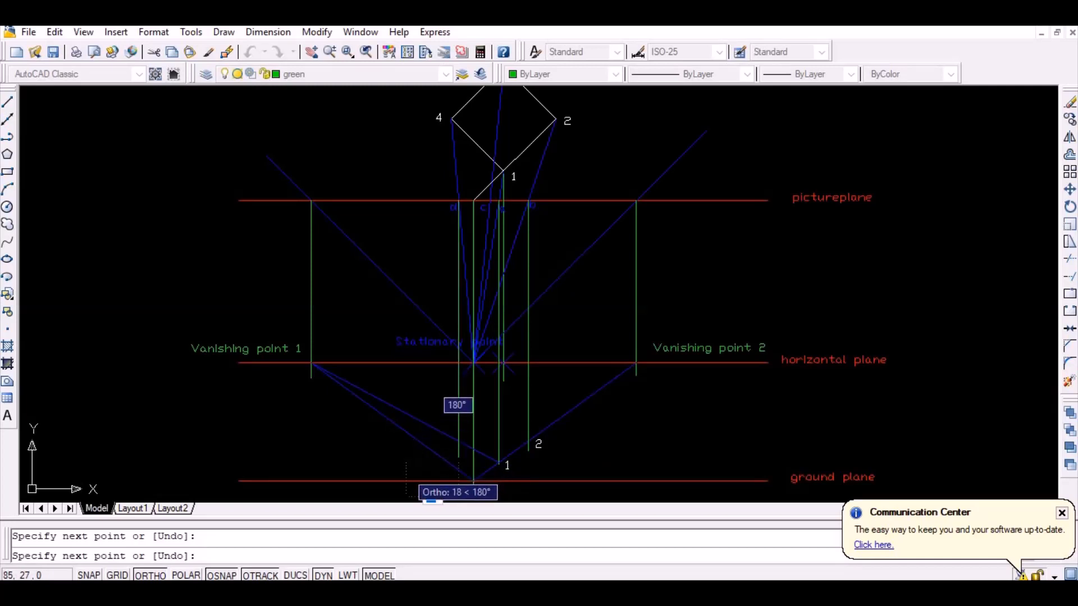
key(Return)
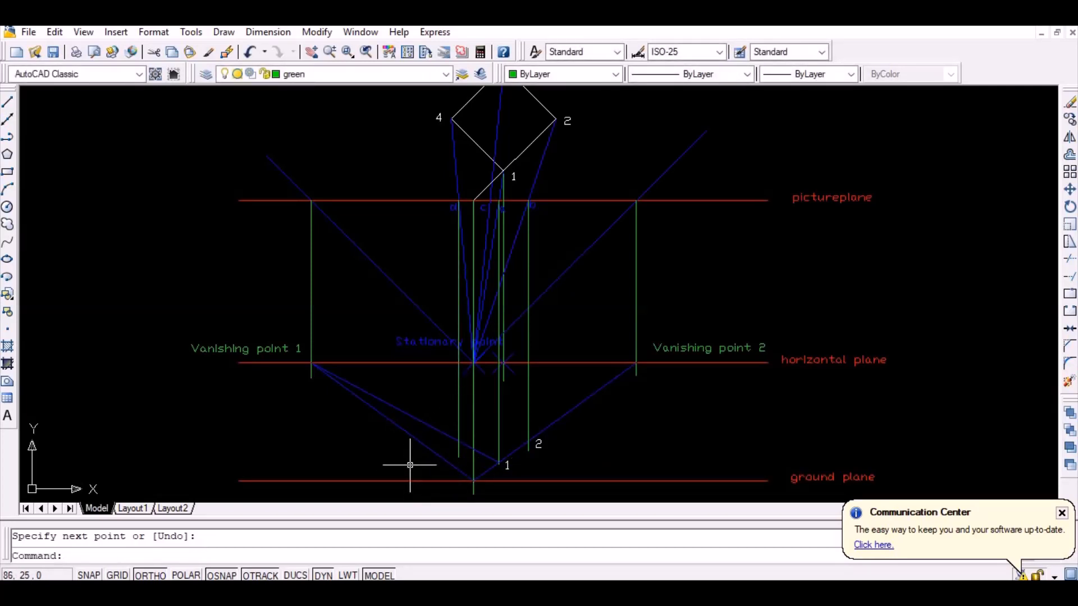
click(443, 75)
click(438, 89)
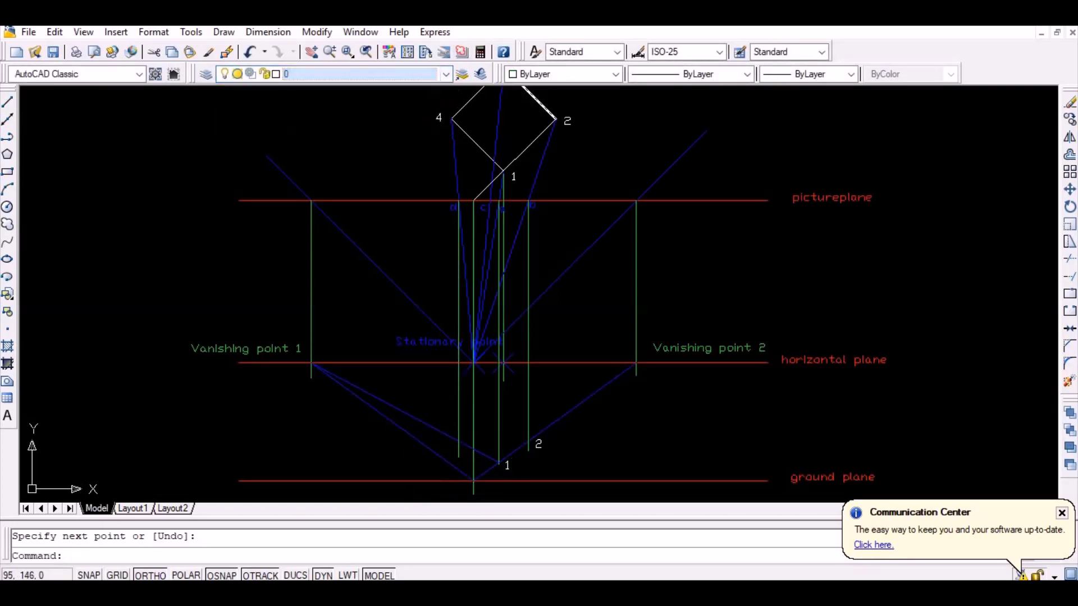
- Label the projected corner near the ground plane as 4, then make blue current
text(text)
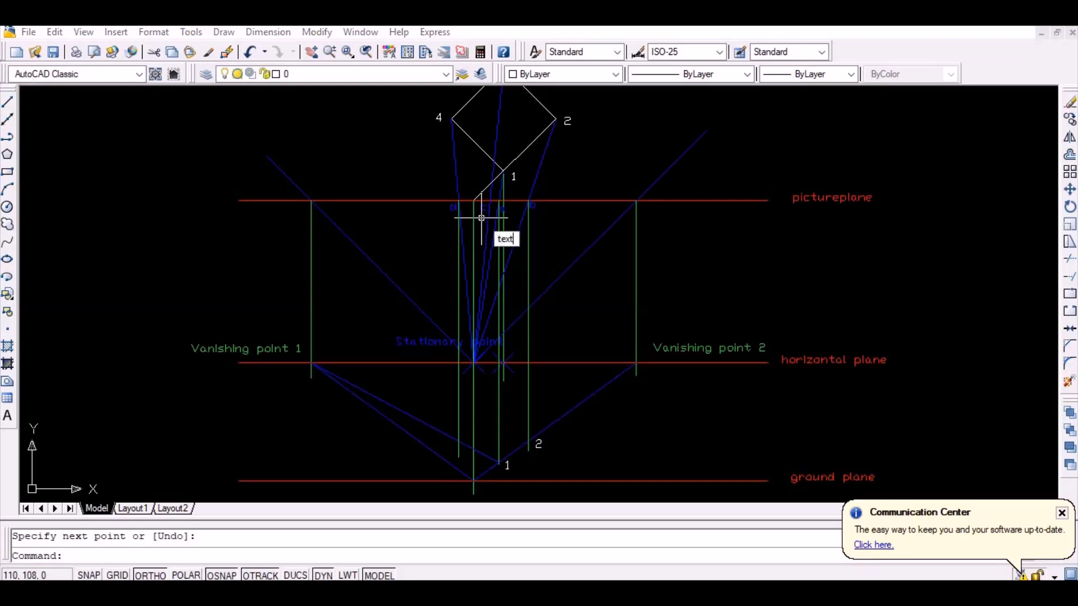
key(Return)
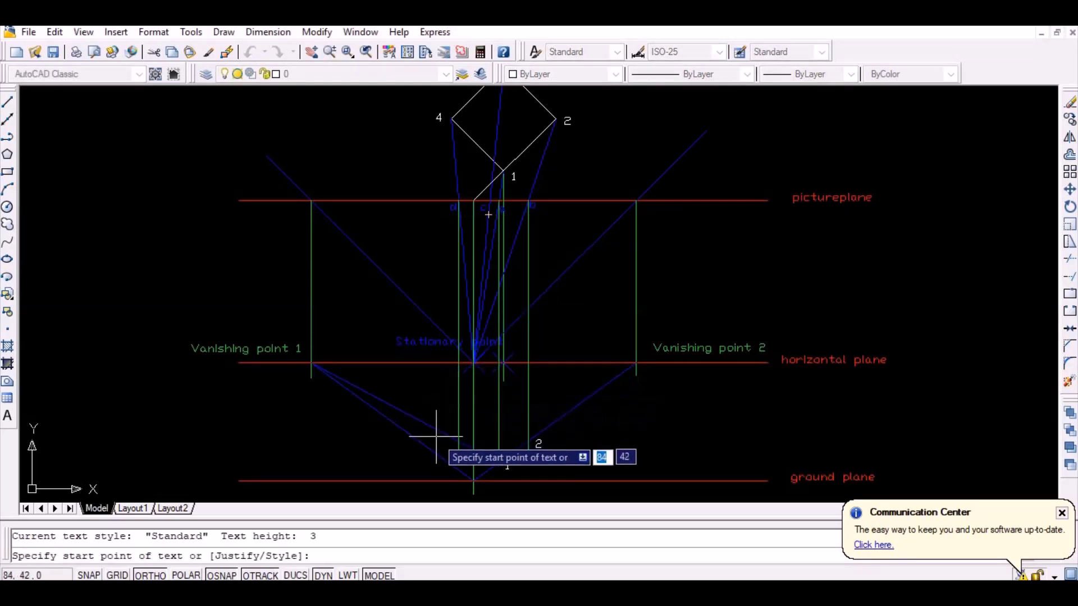
click(473, 481)
key(Return)
key(Return)
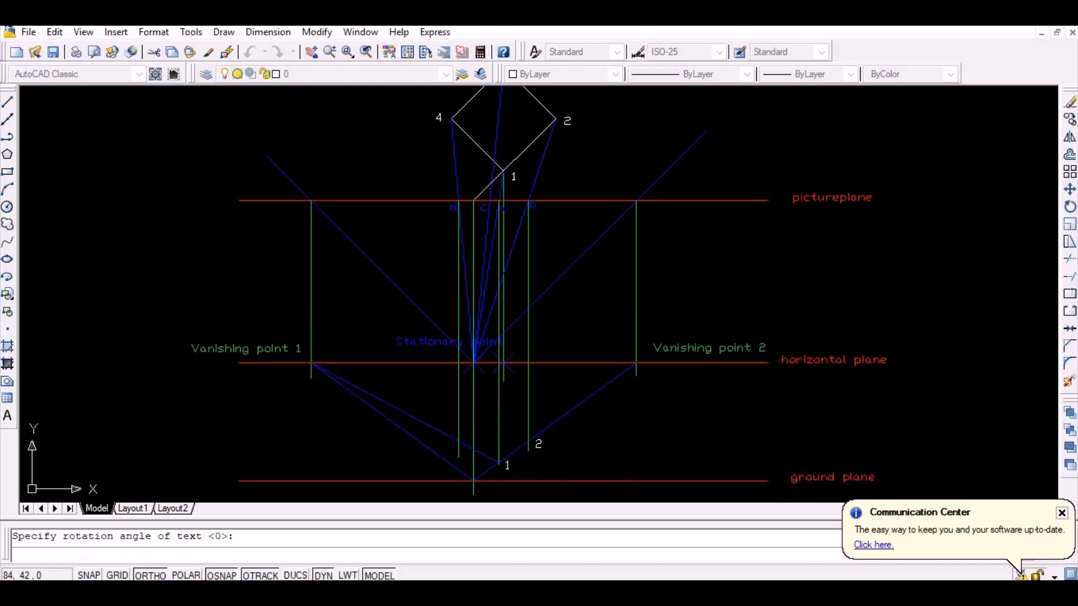
text(3)
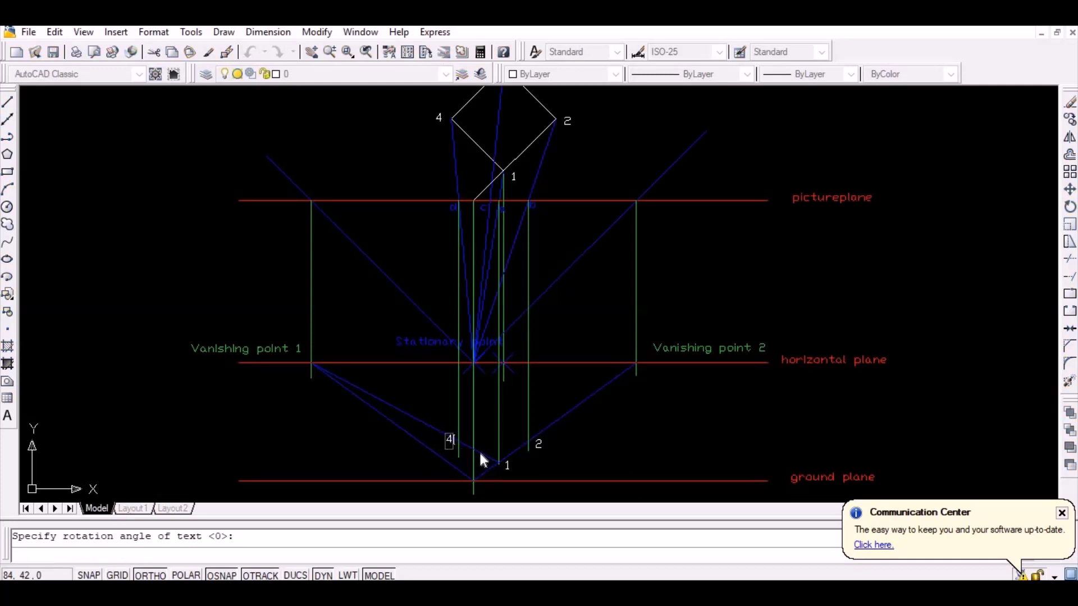
key(Return)
key(Return)
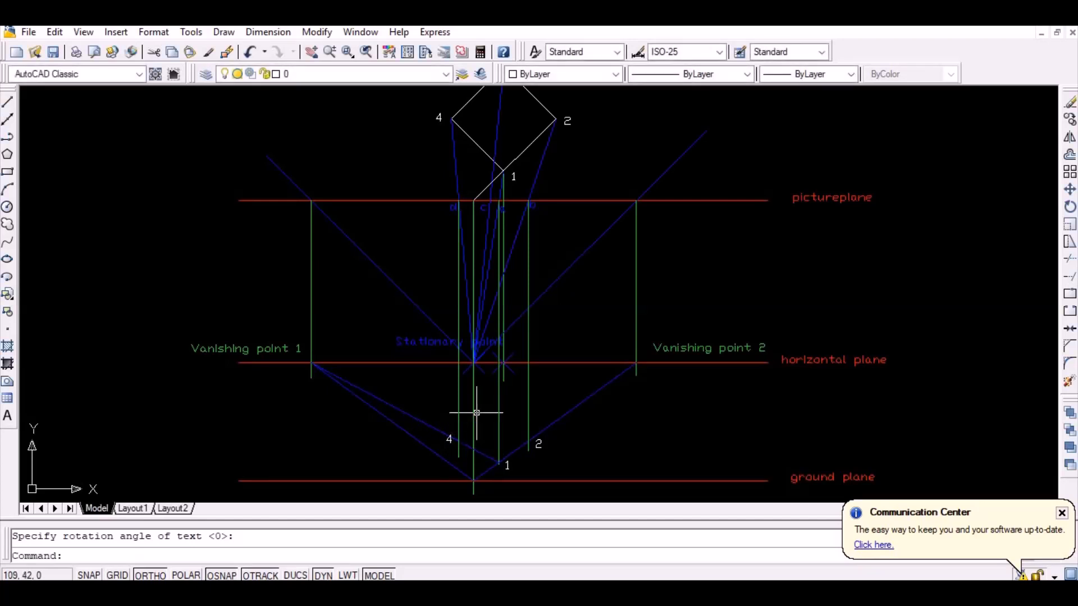
click(442, 75)
click(424, 103)
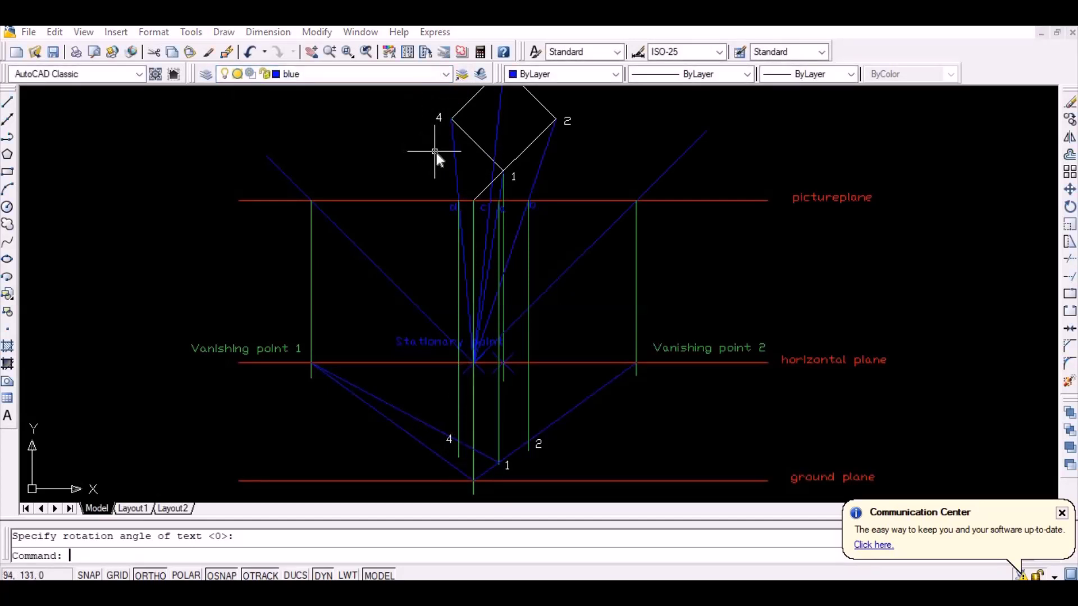
- Draw a blue line from projected point 4 to vanishing point 2, then make green current
text(l)
key(Return)
click(459, 442)
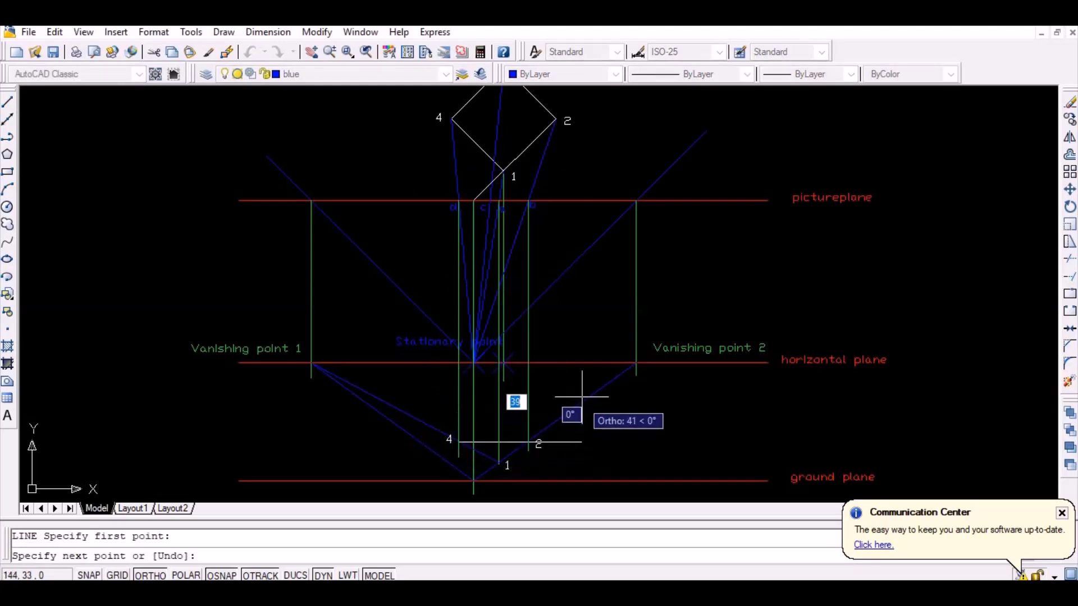
key(F8)
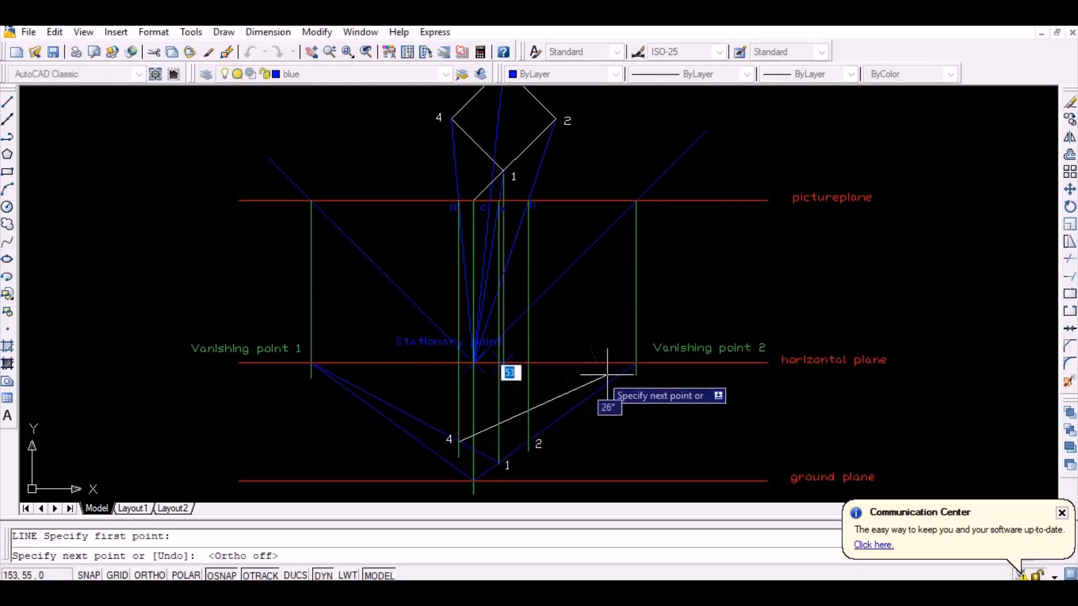
click(636, 363)
key(Return)
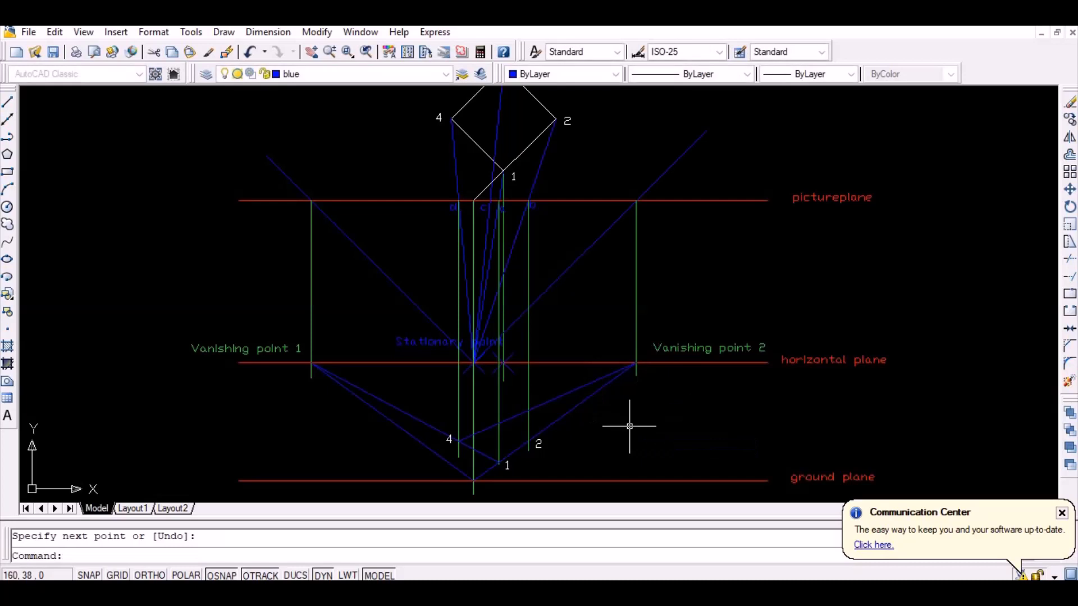
click(446, 74)
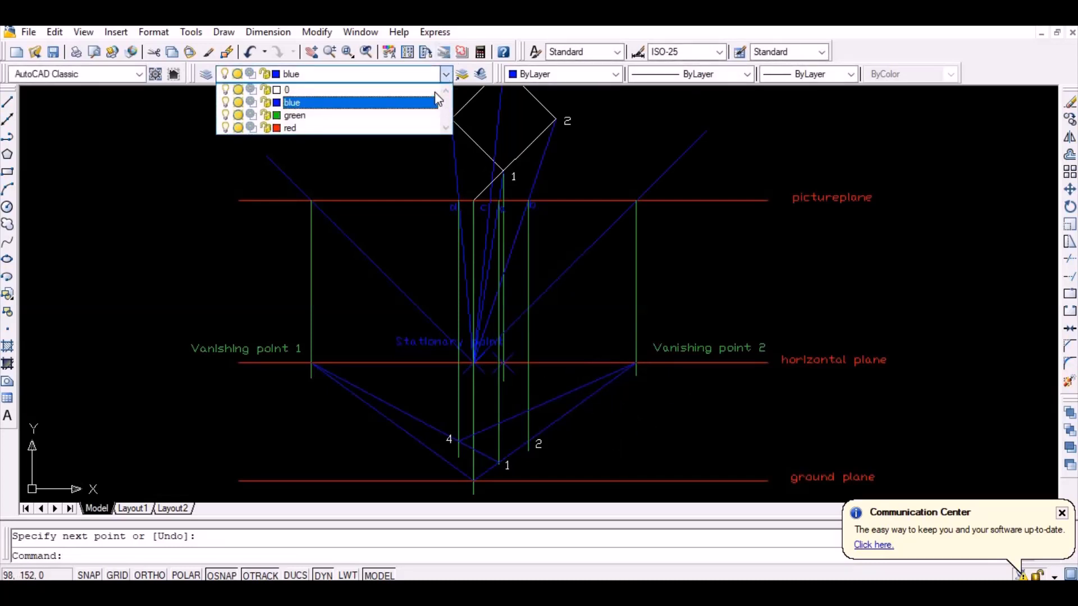
click(432, 115)
- Drop a vertical projector from the picture plane to the point 4–VP2 line, then make layer 0 current
text(l)
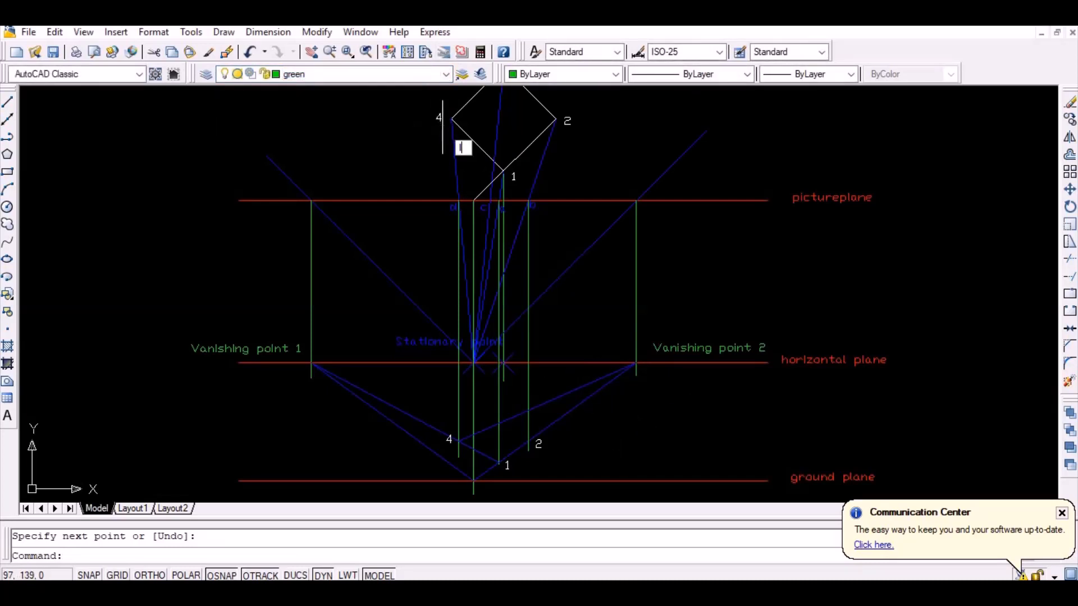
key(Return)
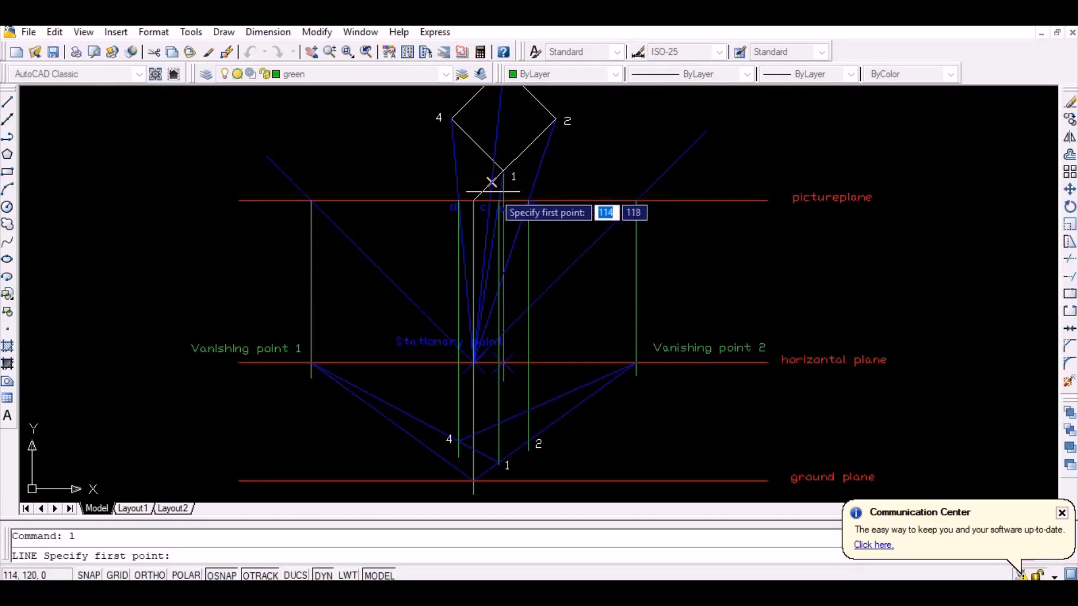
click(494, 180)
key(F8)
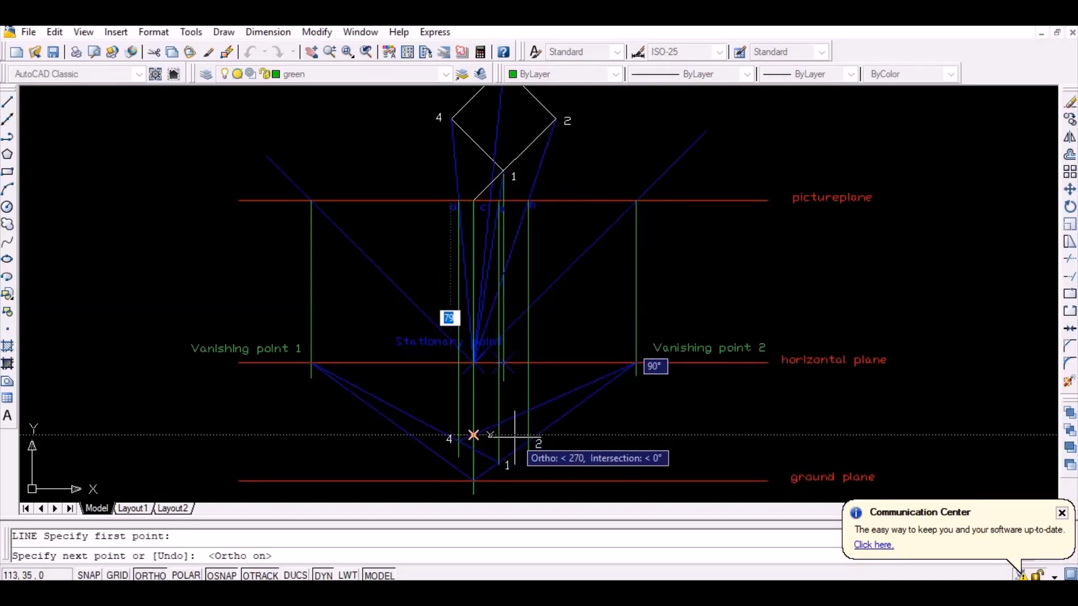
click(509, 435)
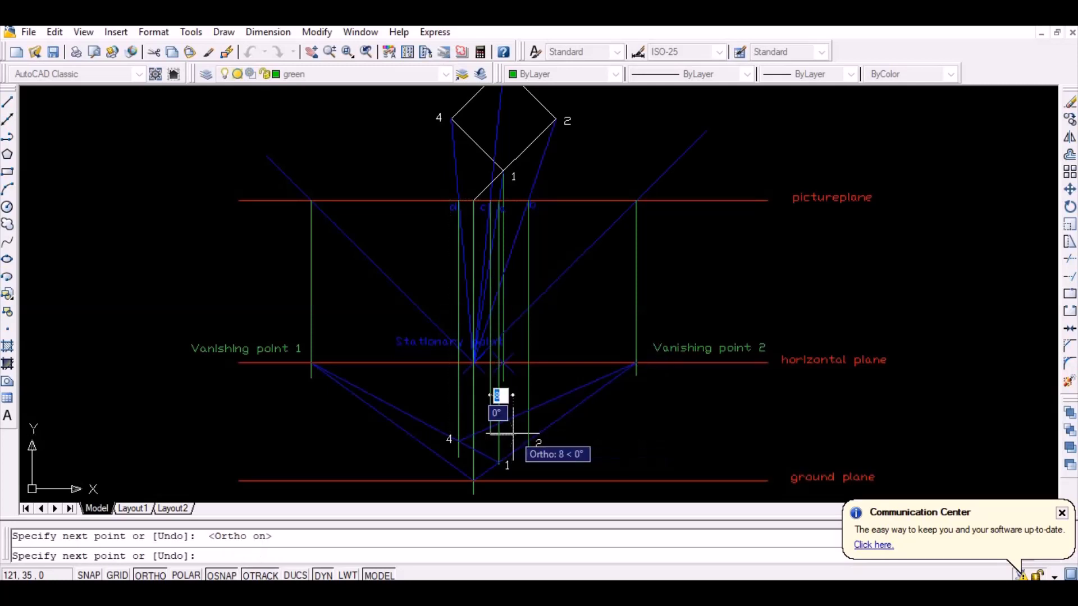
key(Return)
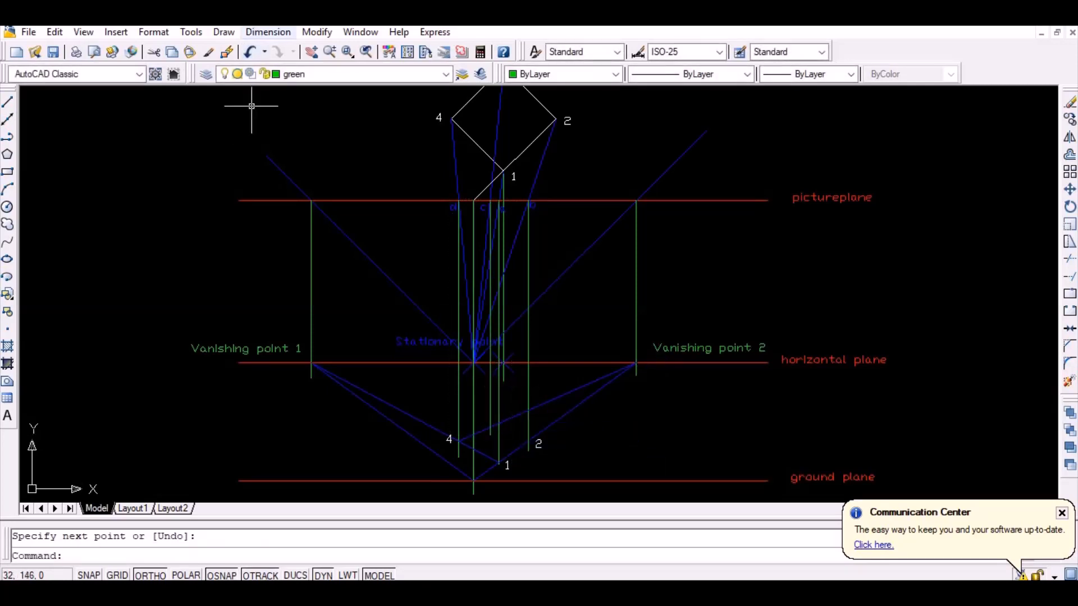
click(322, 76)
click(326, 90)
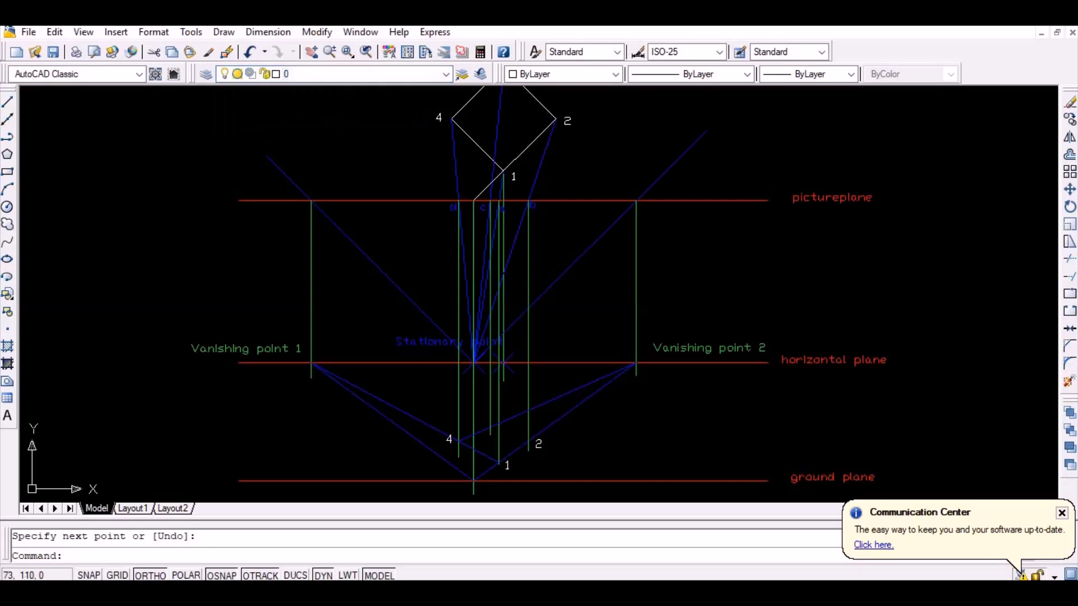
- Place the label 3, height 3, beside the new intersection
text(text)
key(Return)
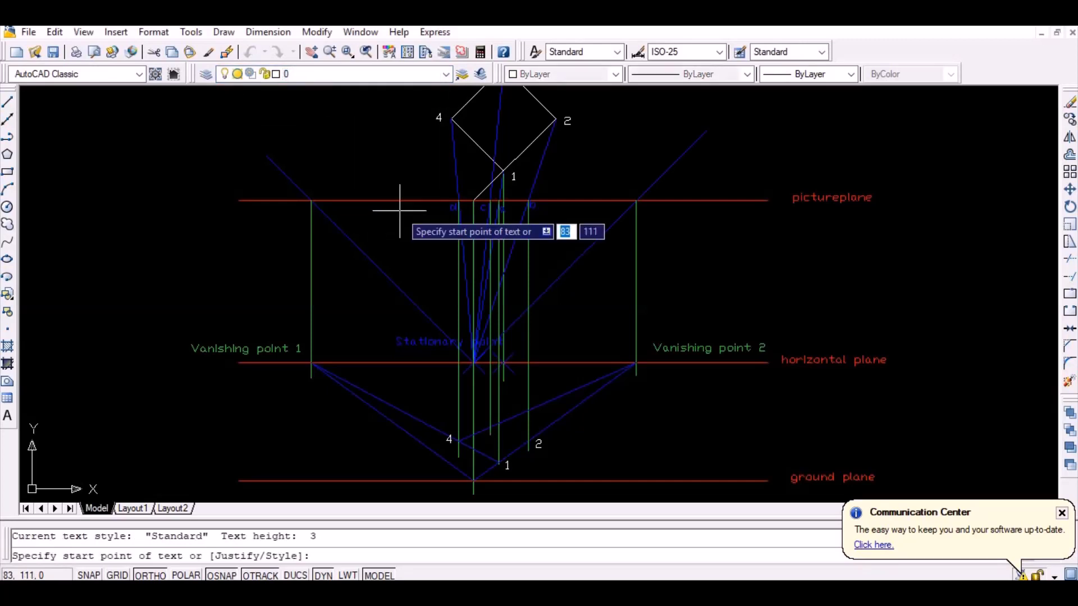
click(509, 402)
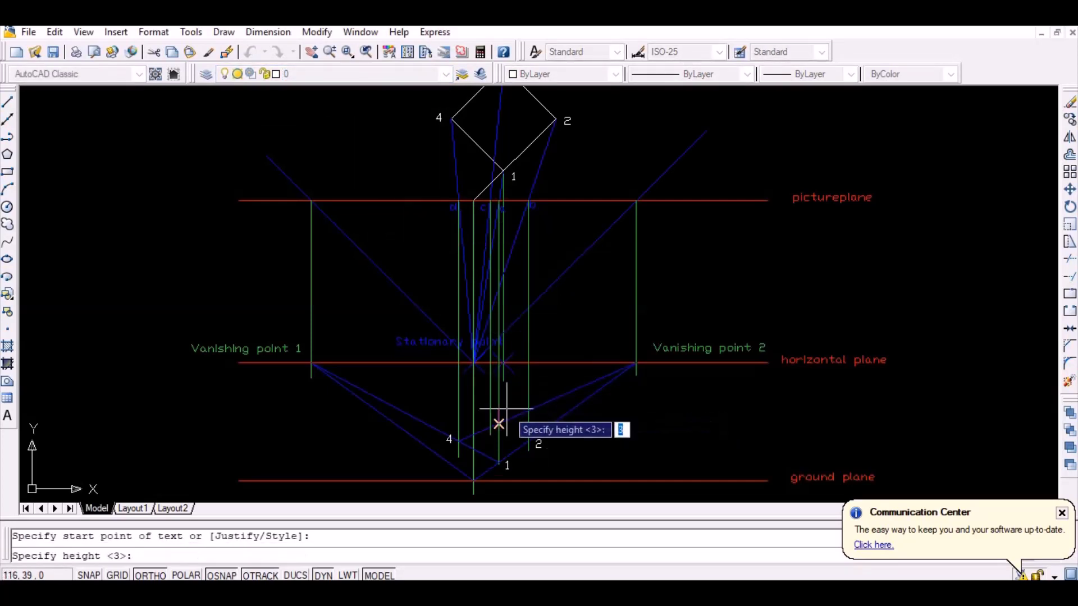
key(Return)
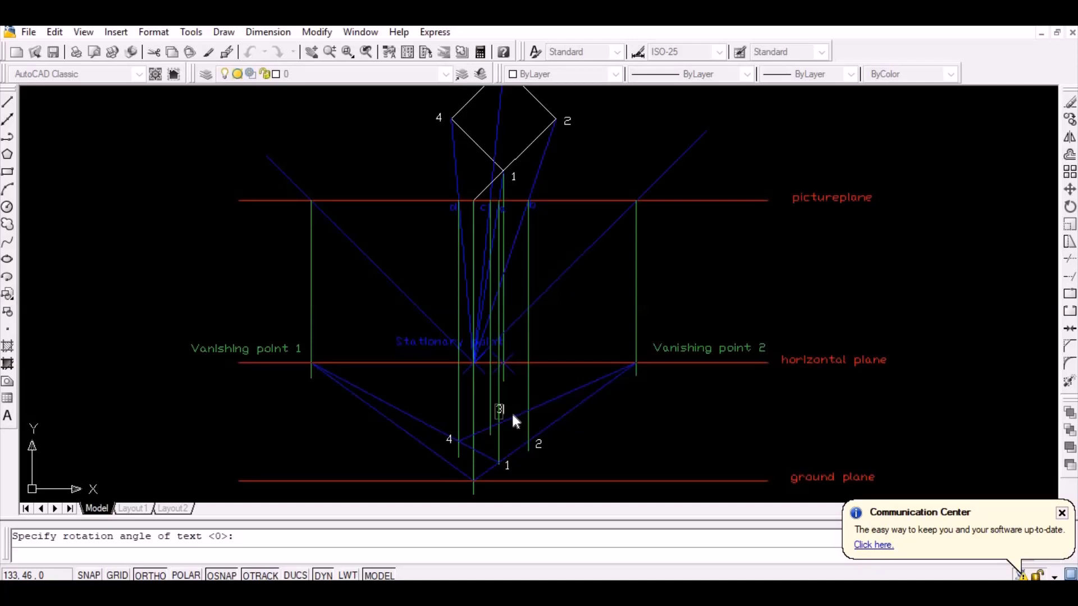
key(Return)
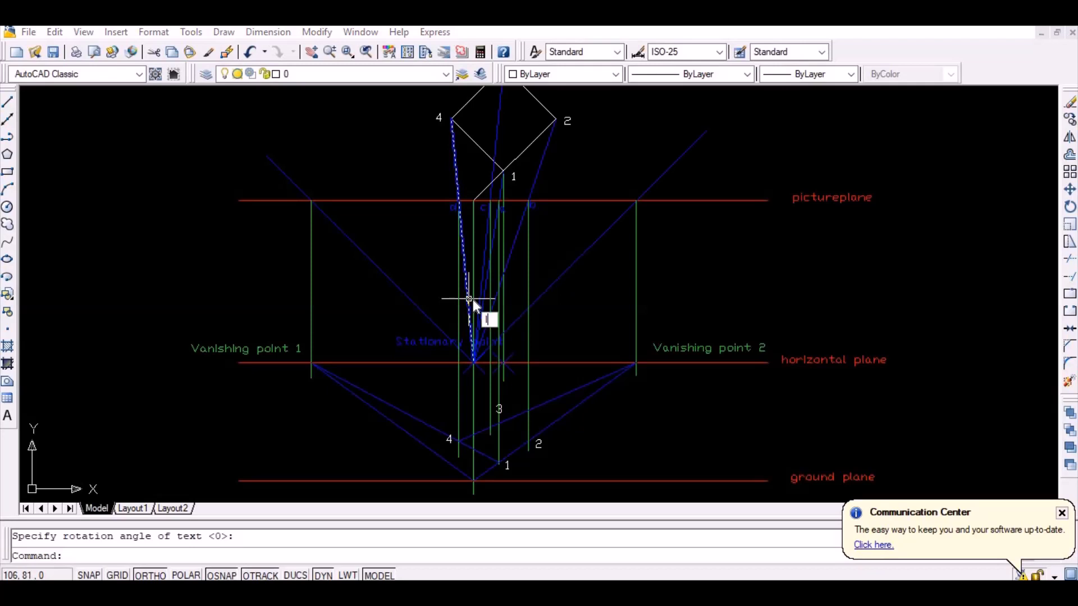
- Draw the 25-long vertical true-height edge up from the ground-plane intersection
text(l)
key(Return)
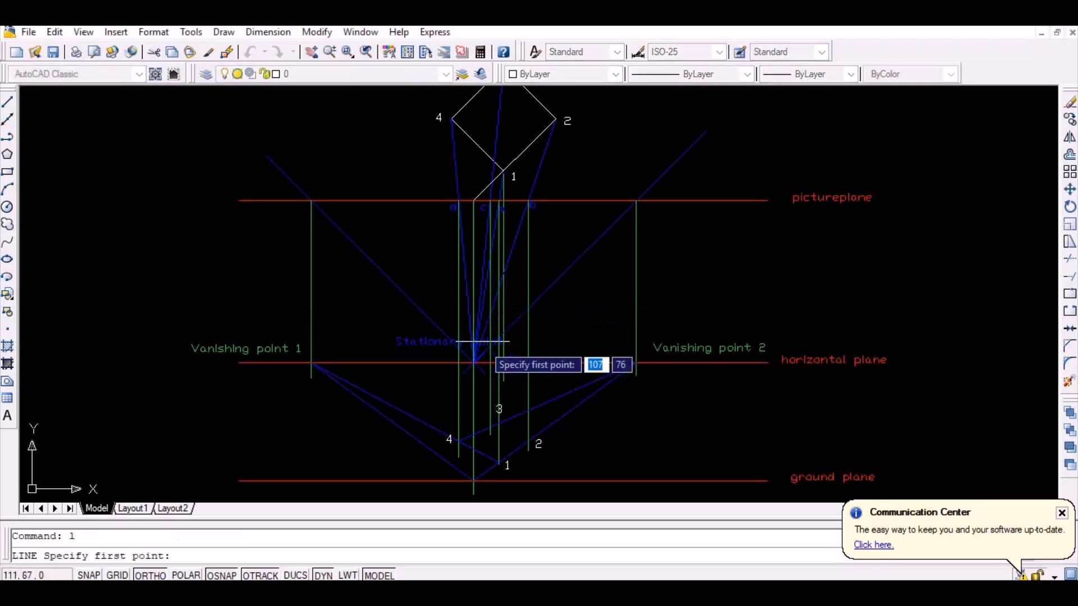
click(473, 482)
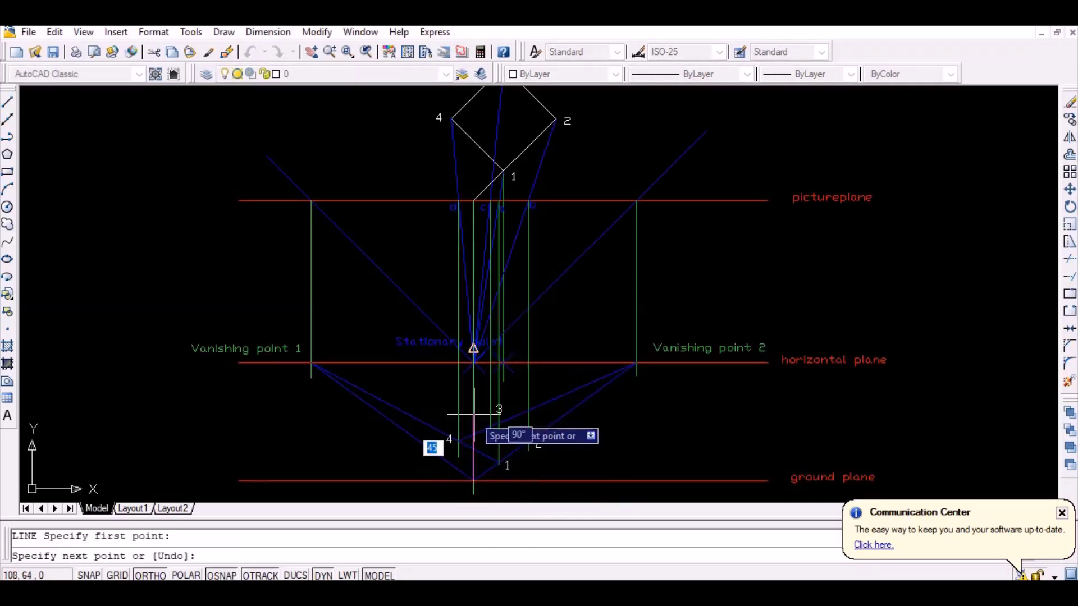
text(2)
key(Return)
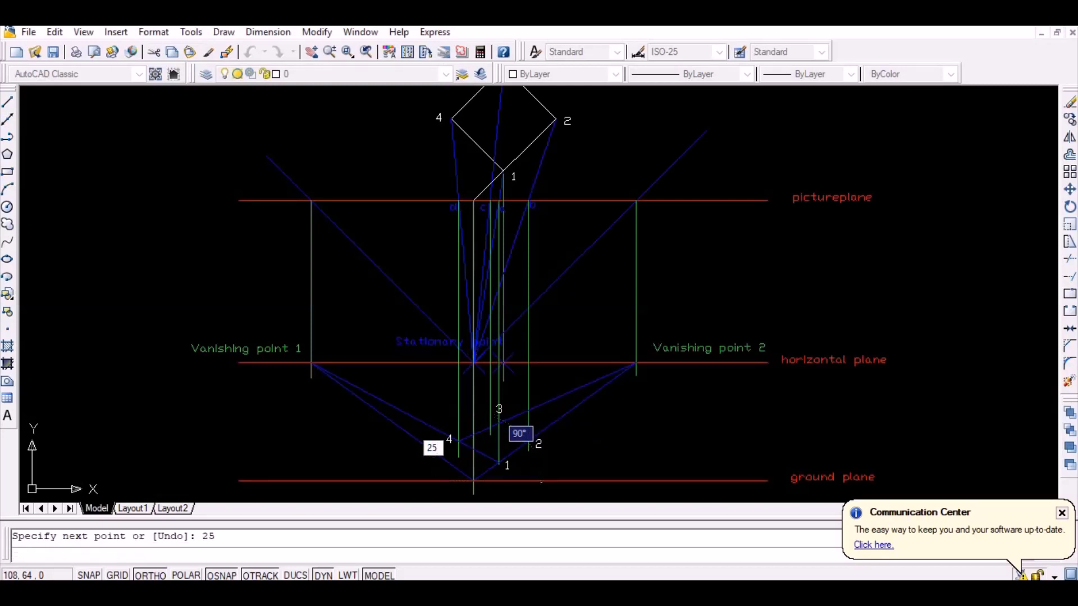
key(Return)
- On the blue layer, draw rays from the height line's top to vanishing points 2 and 1
click(446, 75)
click(429, 101)
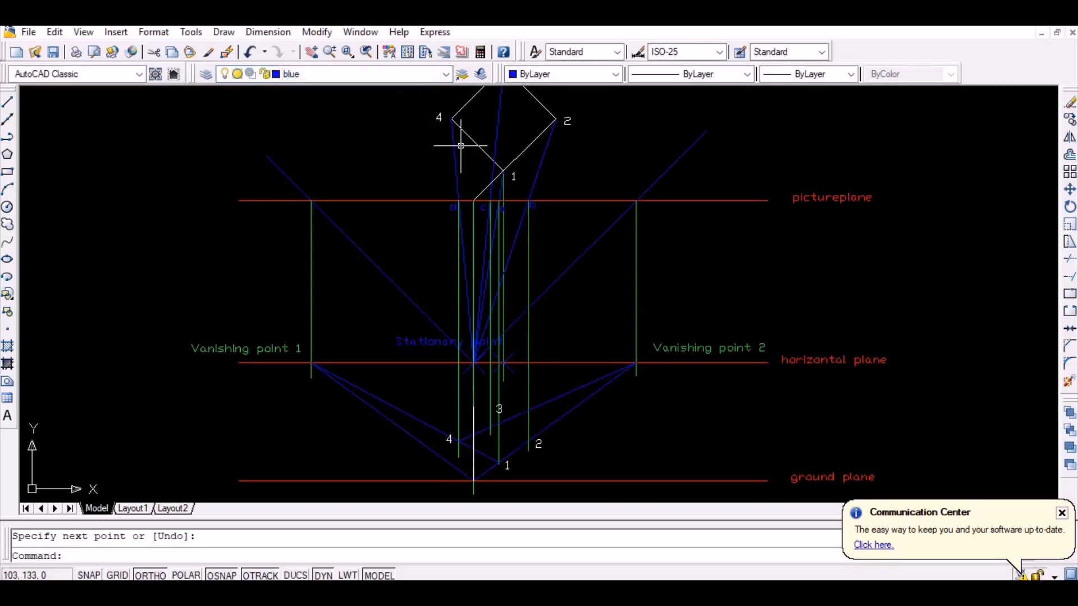
text(l)
key(Return)
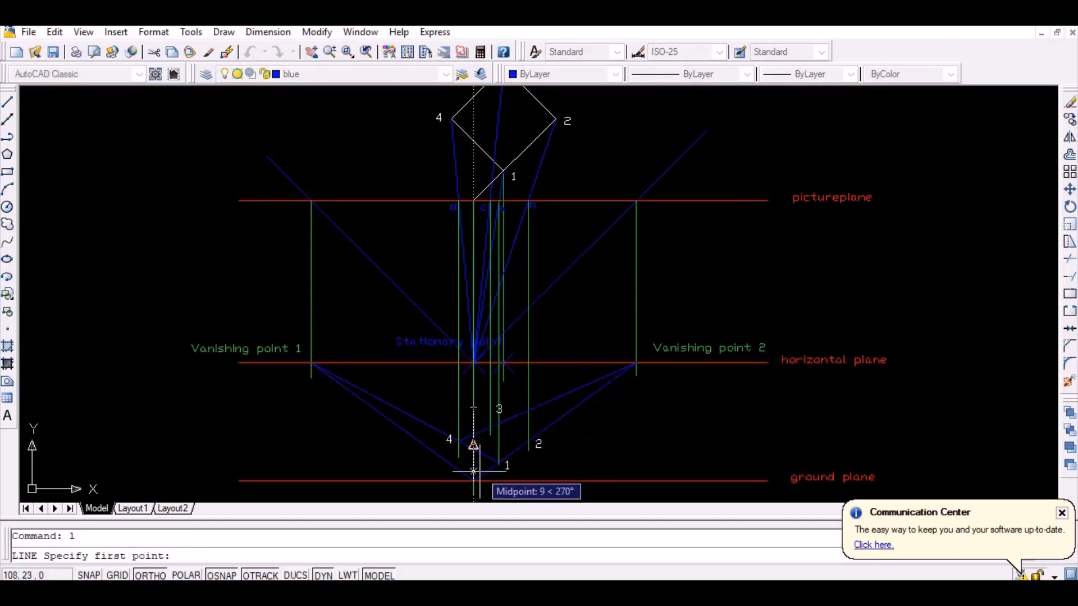
click(474, 407)
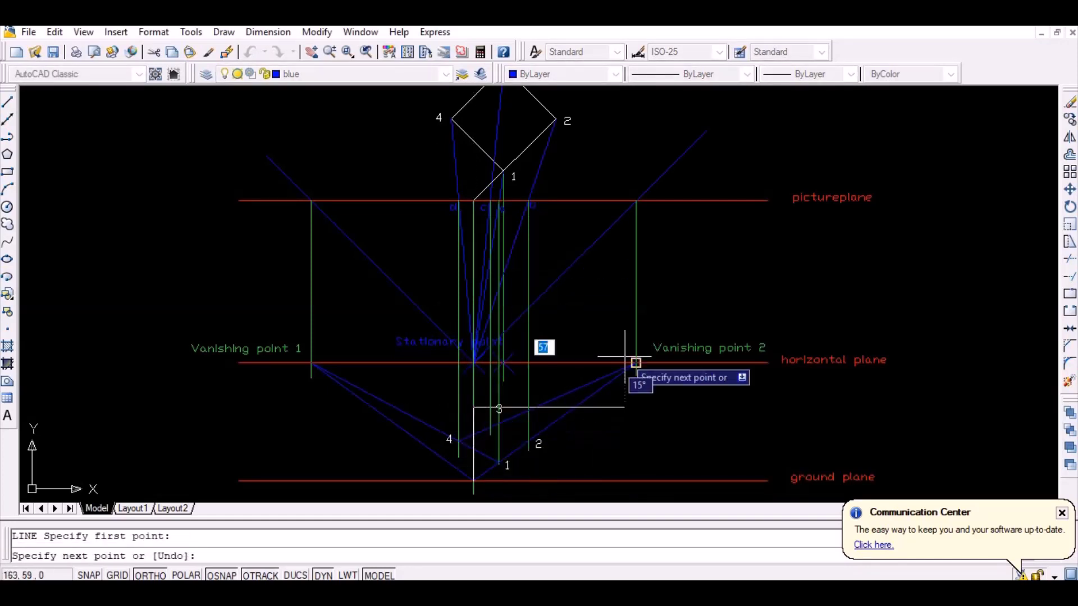
key(F8)
click(636, 364)
key(Return)
key(Return)
click(473, 407)
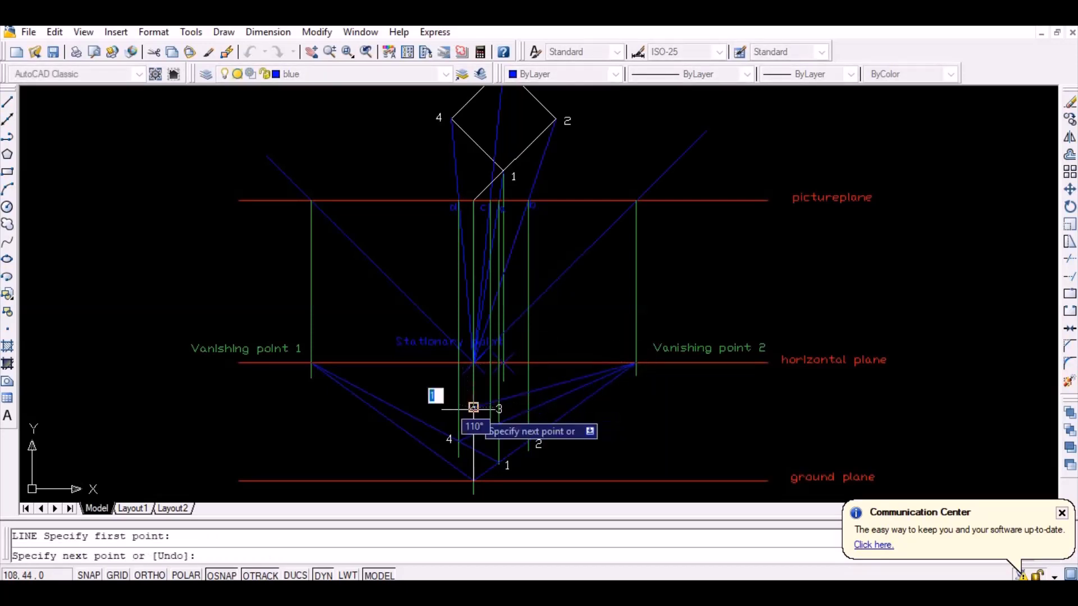
click(312, 365)
key(Return)
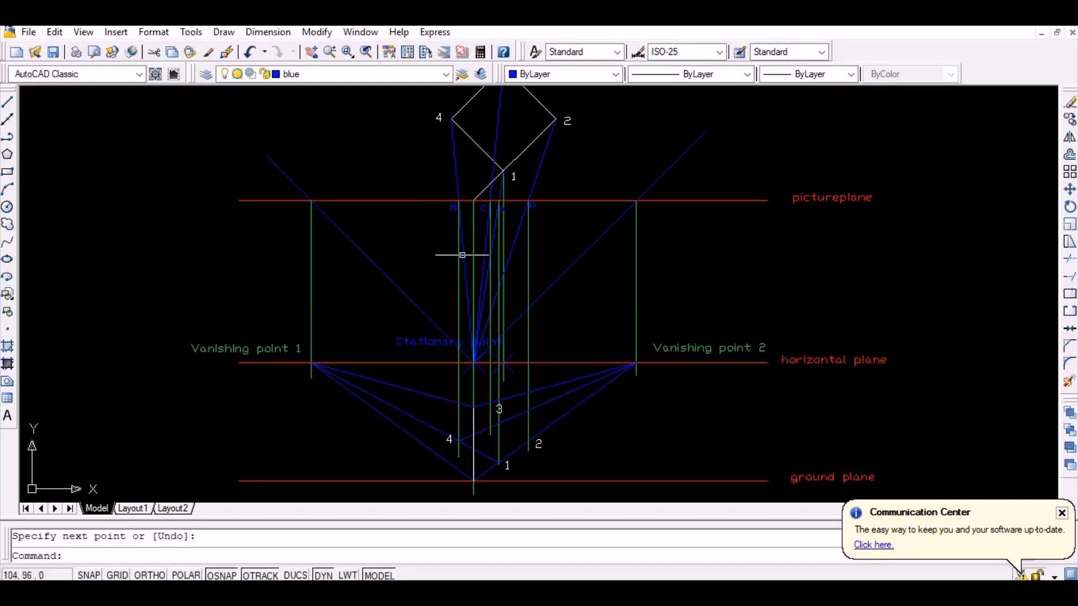
click(446, 73)
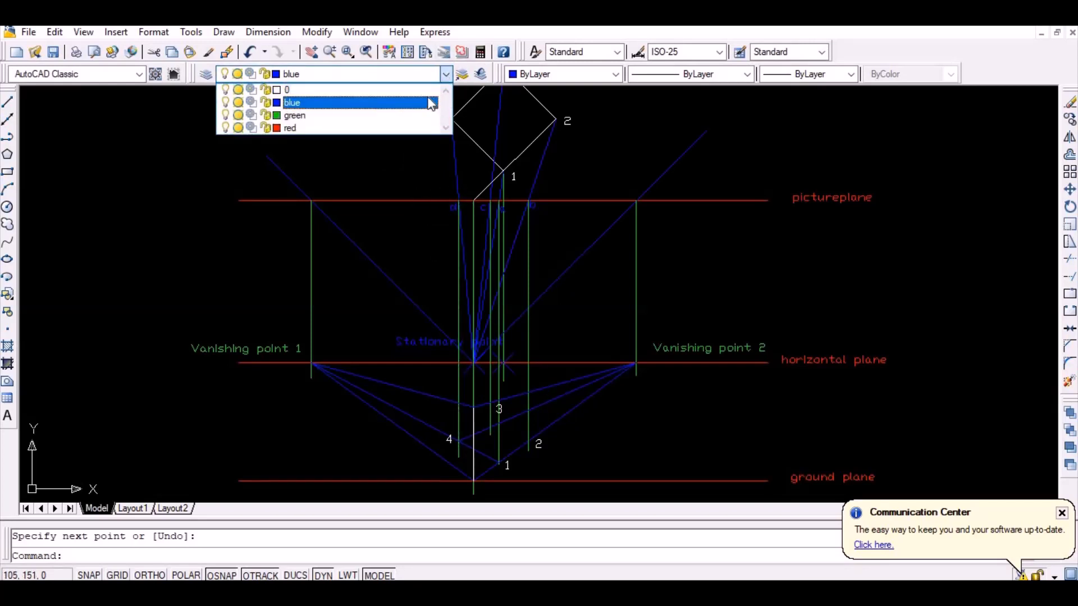
- On white layer 0, add text labels 1' and 2' just below the horizontal plane line
click(427, 90)
text(tex)
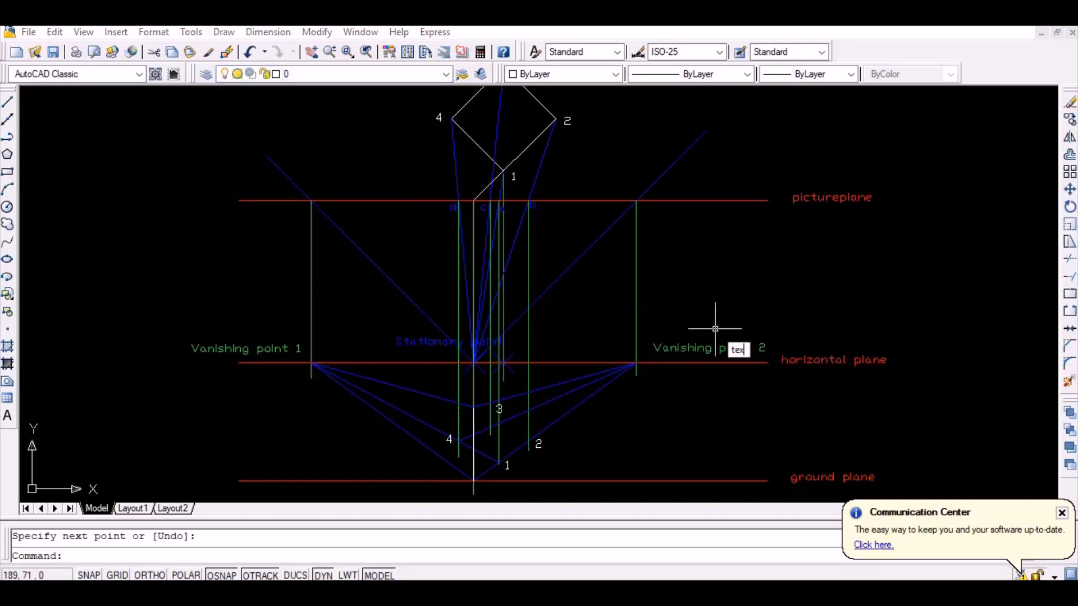
text(t)
key(Return)
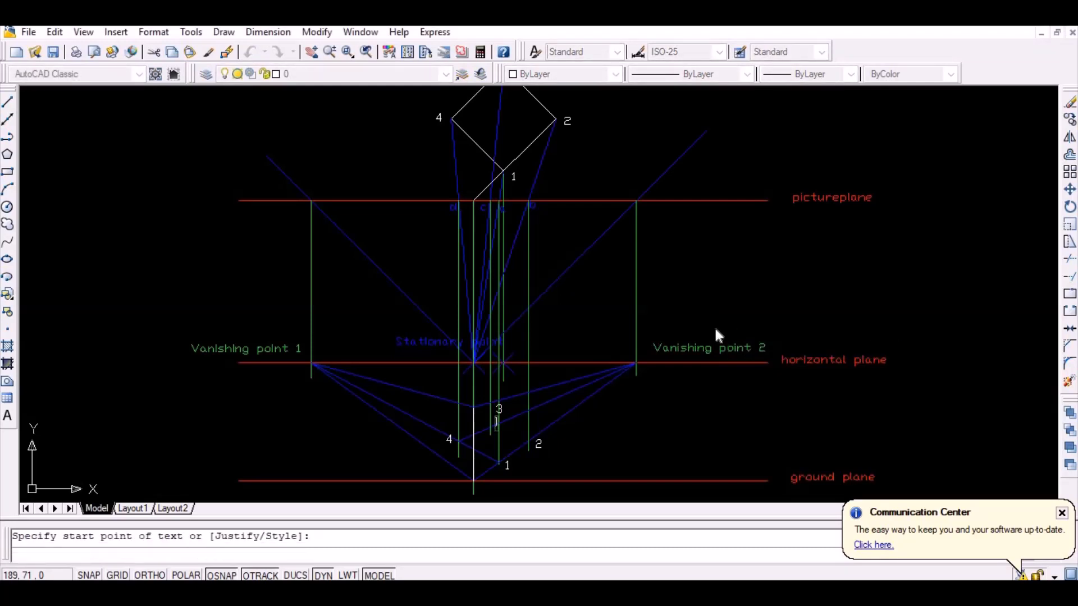
key(Escape)
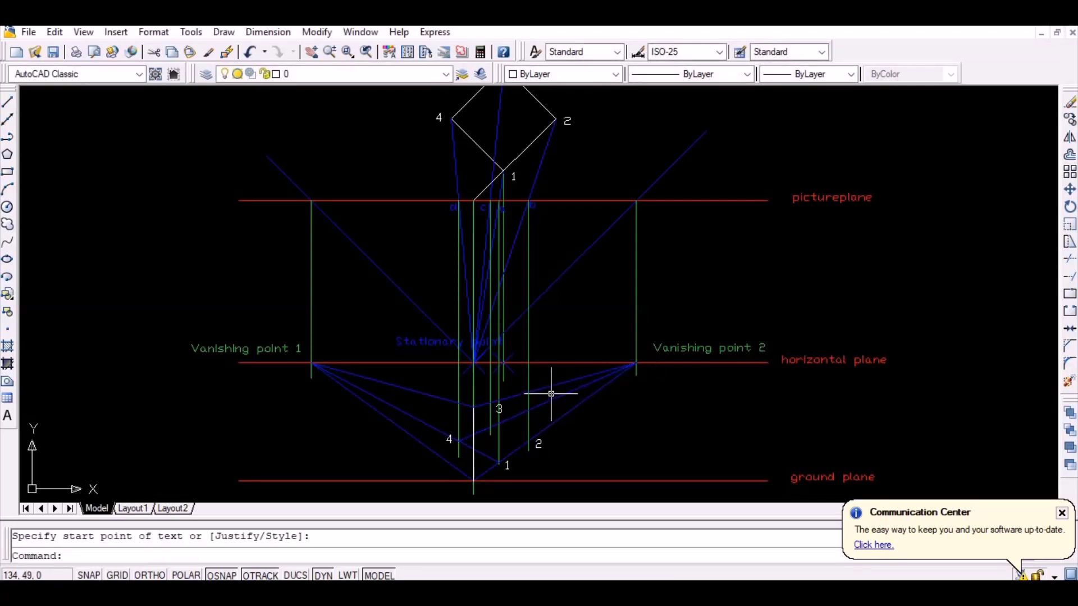
text(text)
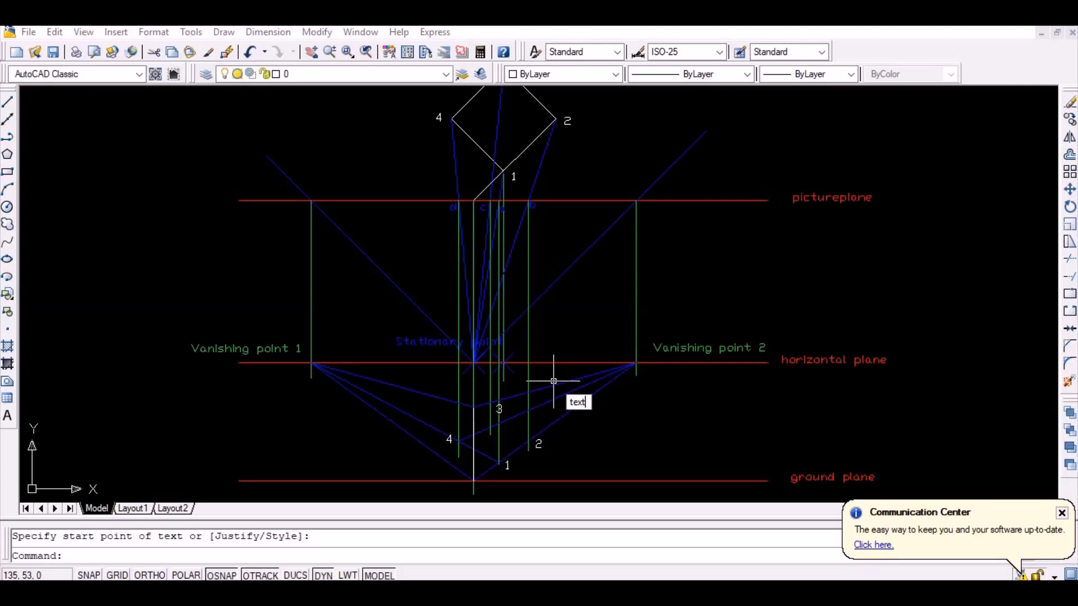
key(Return)
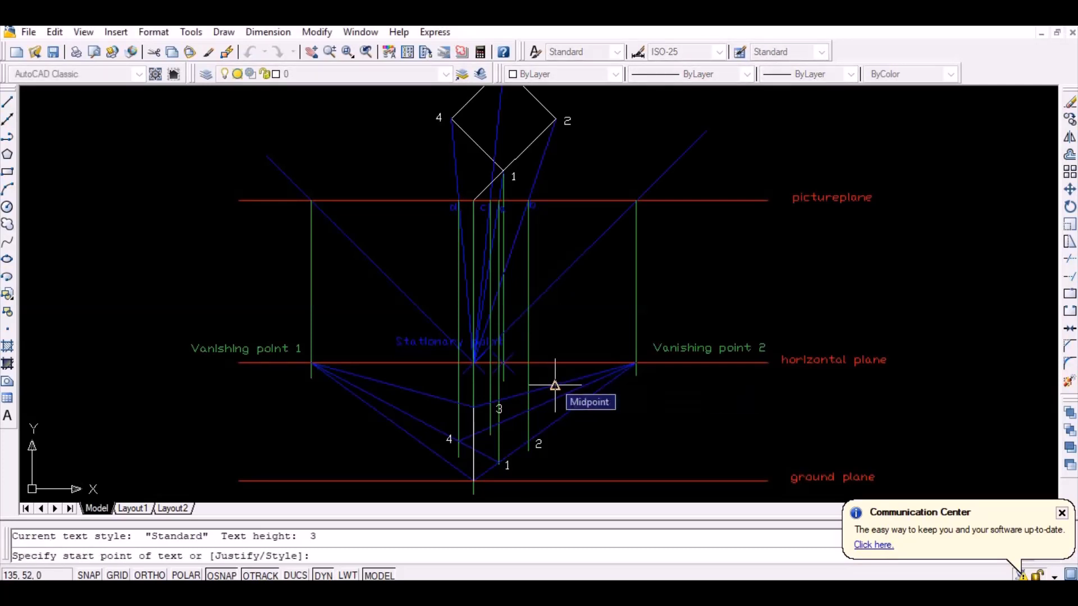
click(505, 386)
key(Return)
key(Return)
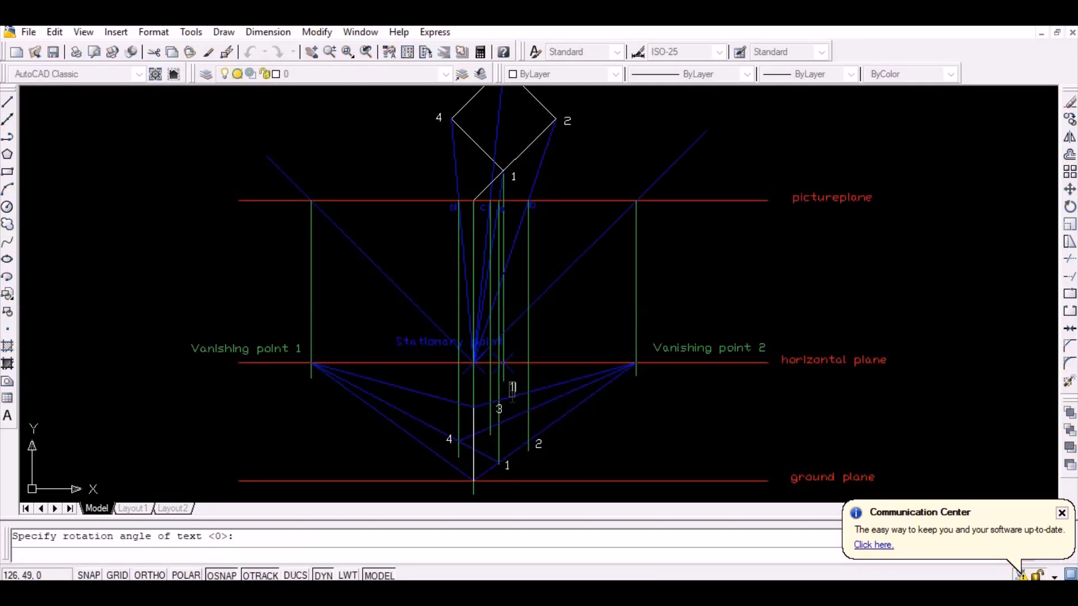
text(1')
key(Return)
key(Return)
- On the blue layer, draw a ray from point 3 to vanishing point 1
click(442, 76)
click(414, 102)
text(l)
key(Return)
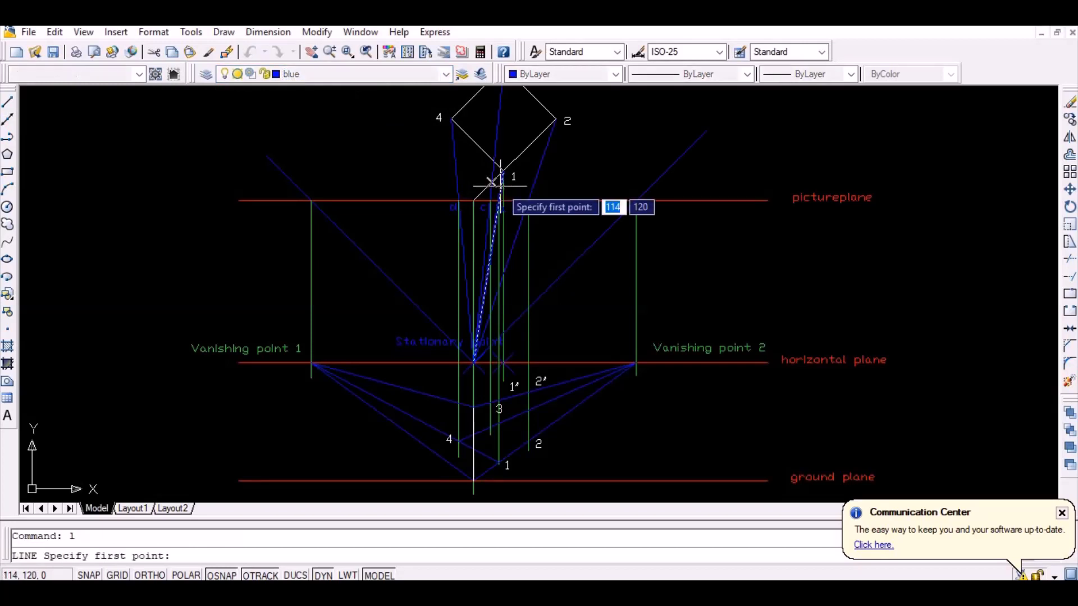
click(499, 405)
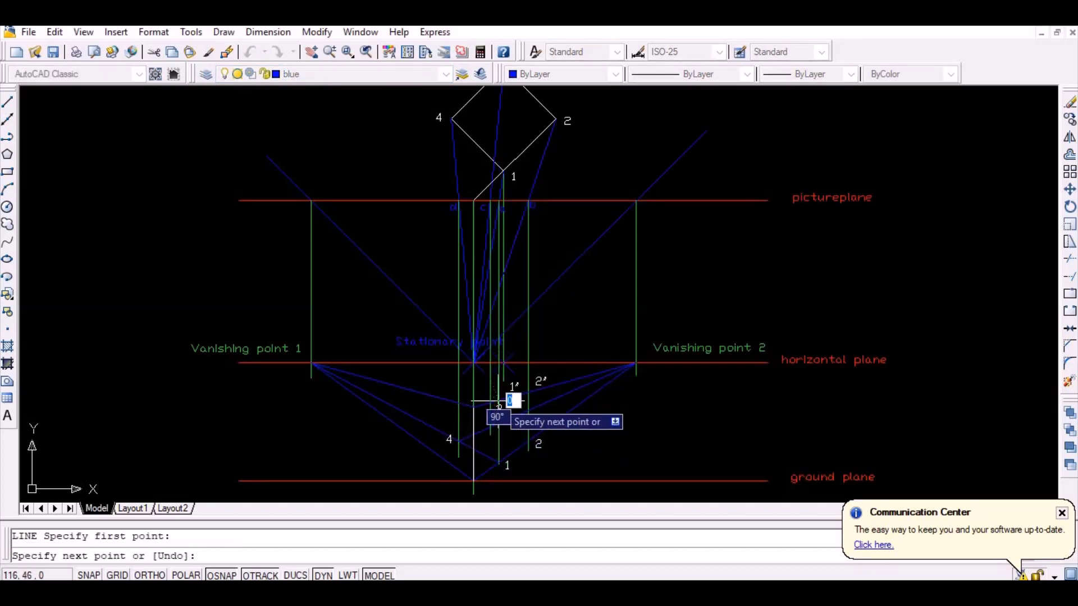
click(311, 364)
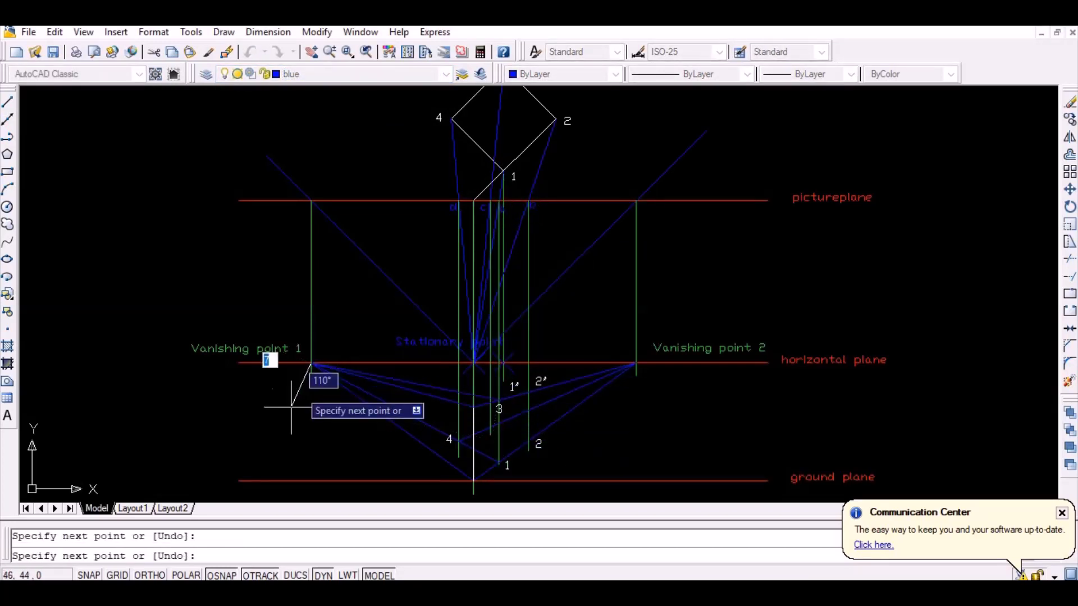
key(Return)
key(Return)
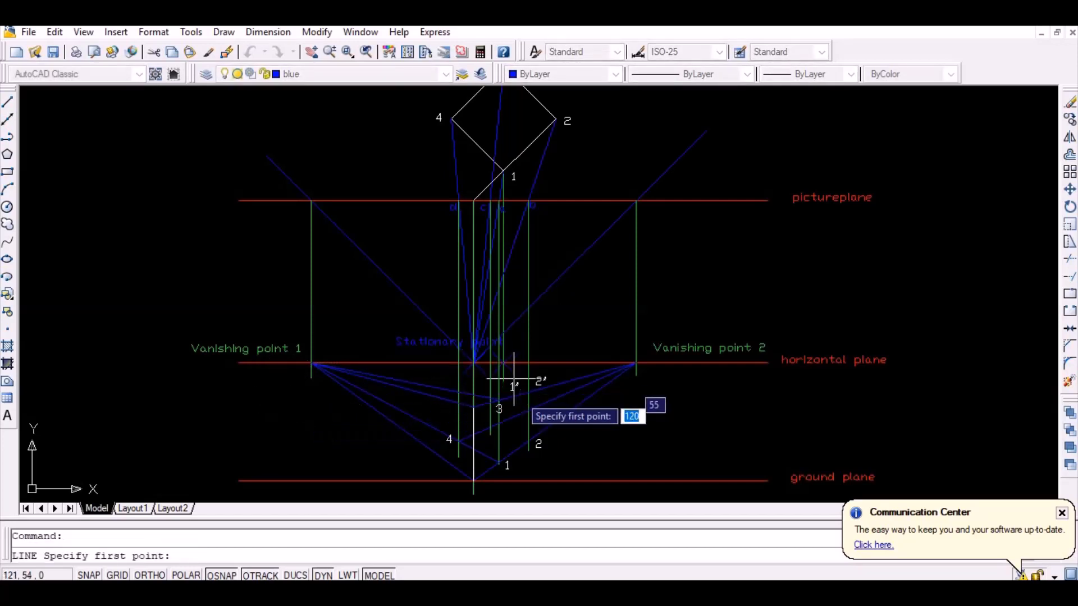
- Draw a ray from the left projected corner to vanishing point 2, then make layer 0 current
click(460, 392)
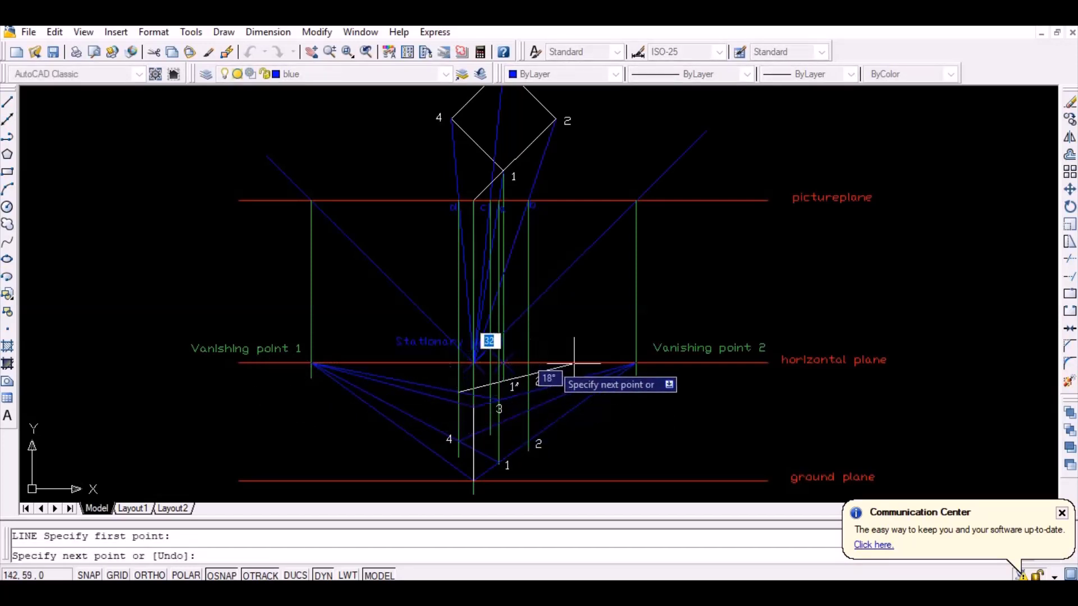
click(636, 364)
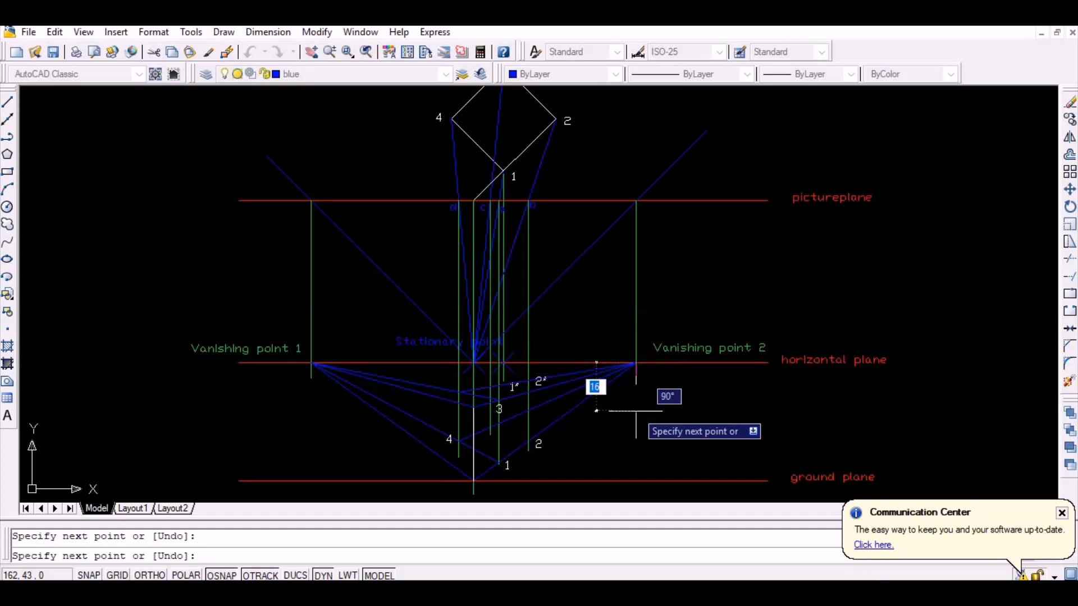
key(Return)
click(422, 74)
click(422, 90)
- Add text labels 4' at the left corner and 3' above 1', using the default height and rotation
text(text)
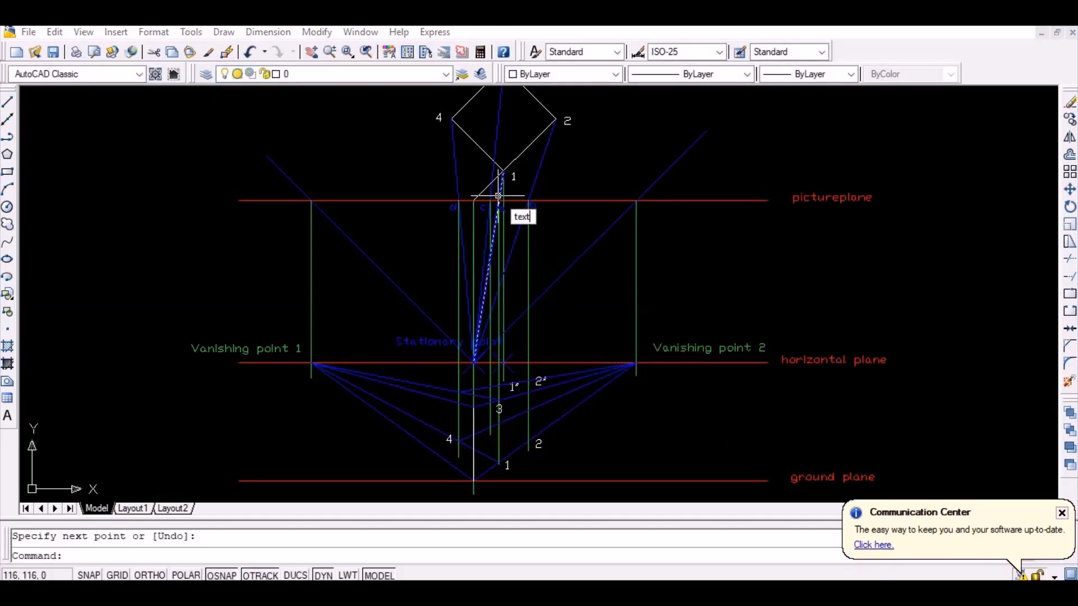
key(Return)
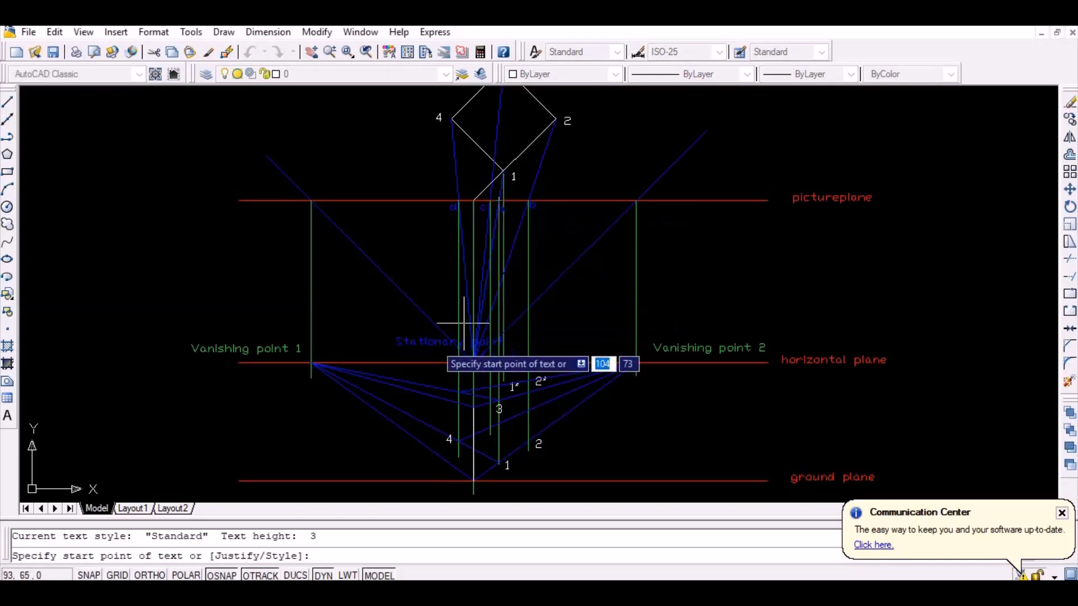
click(503, 364)
key(Return)
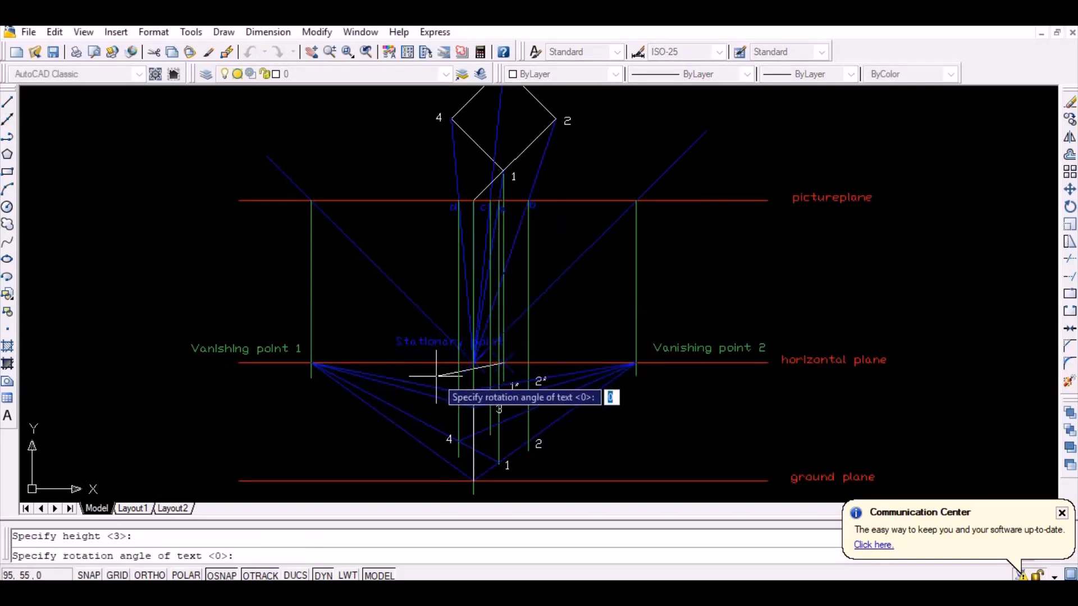
key(Return)
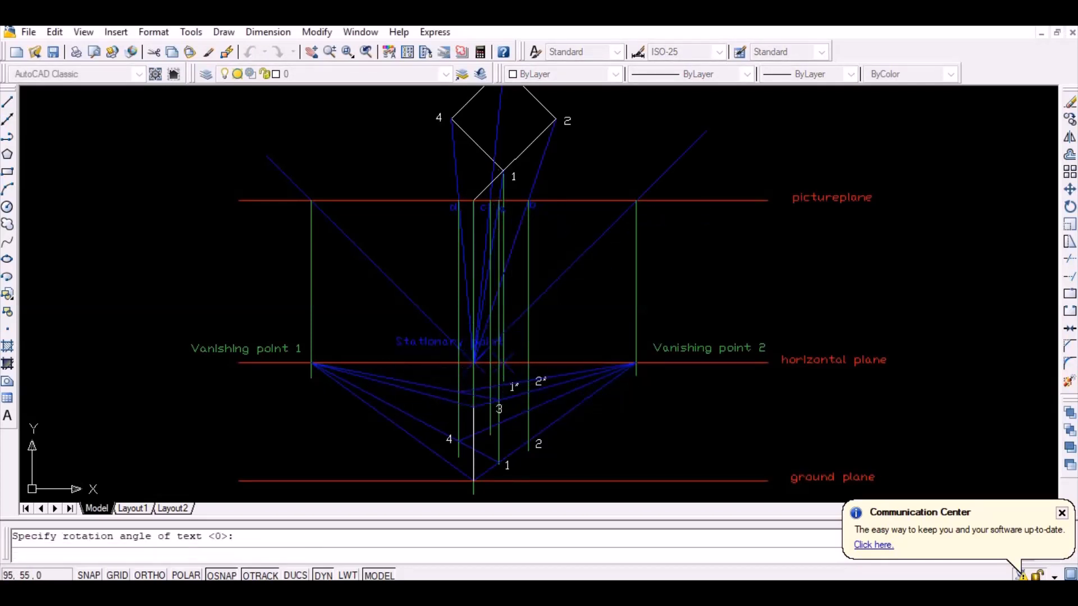
click(449, 380)
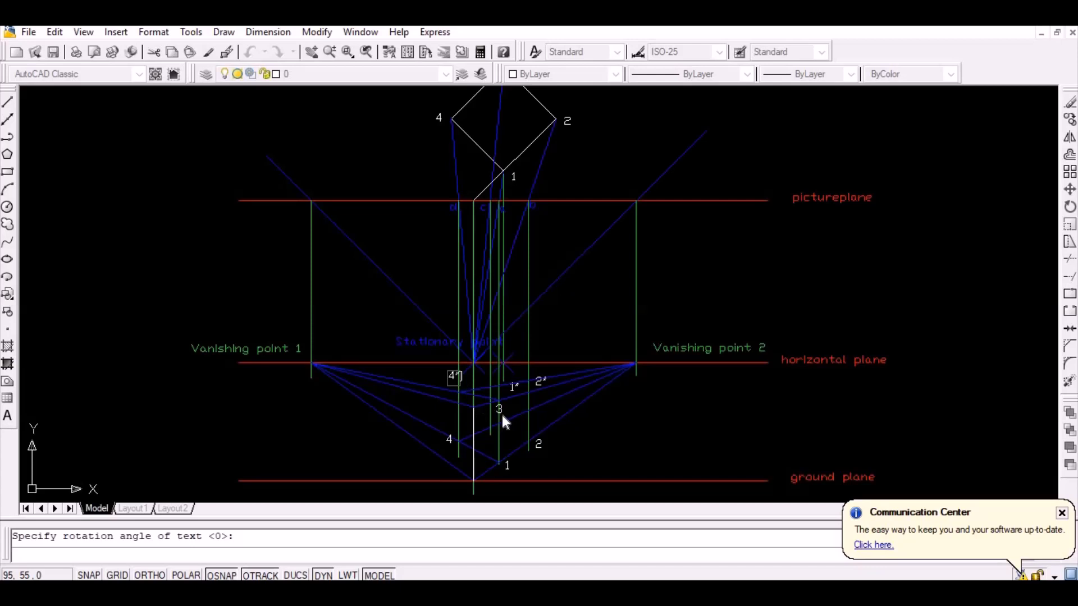
click(501, 377)
text(3')
key(Return)
key(Return)
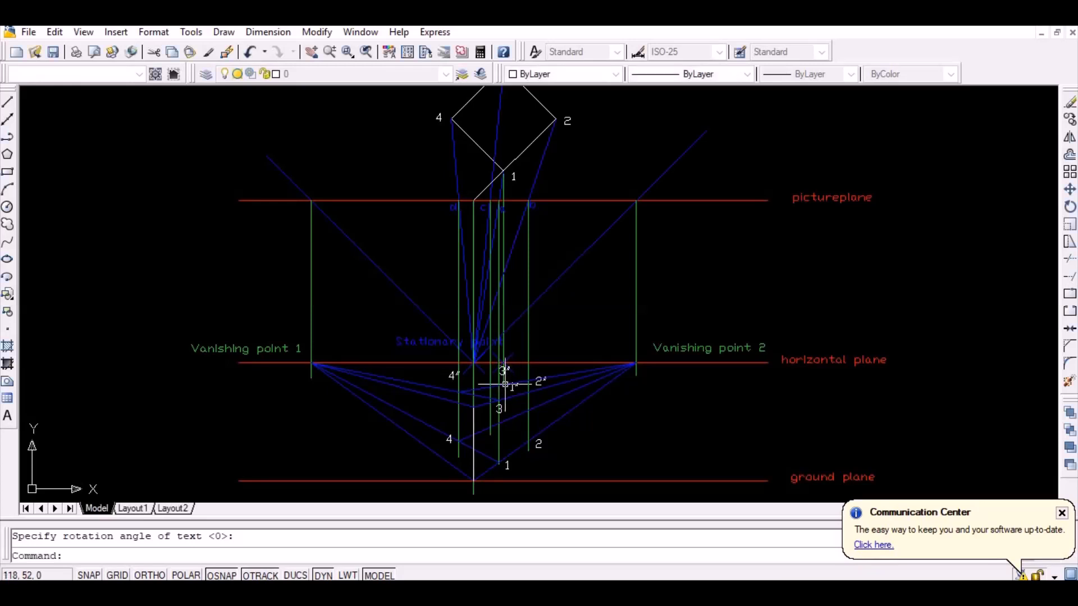
- Draw a white line from corner 1 to corner 2, then straight up the vertical projector
text(l)
key(Return)
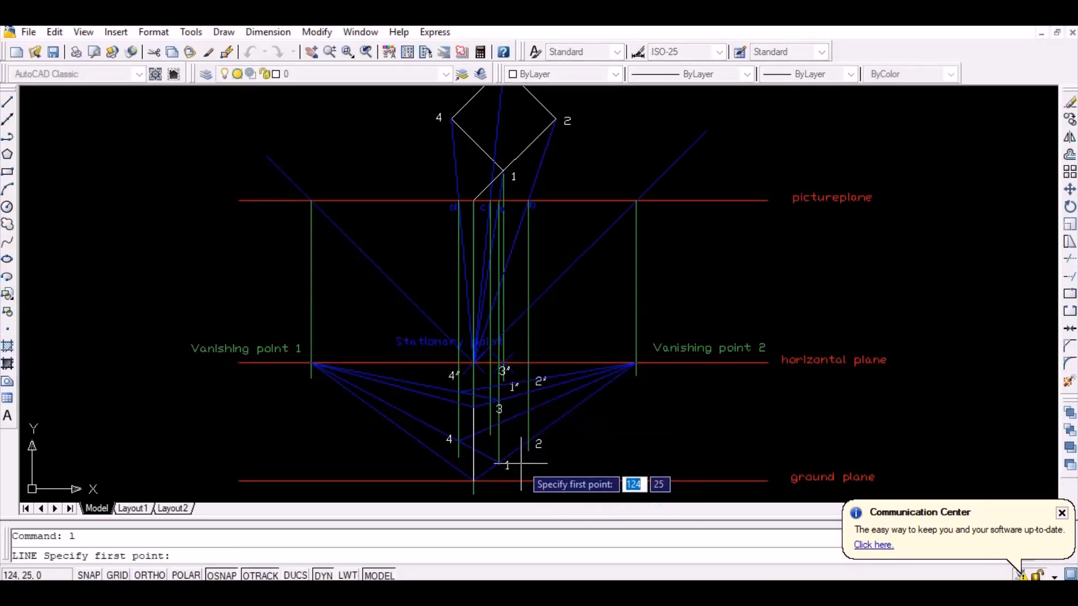
click(499, 463)
click(528, 441)
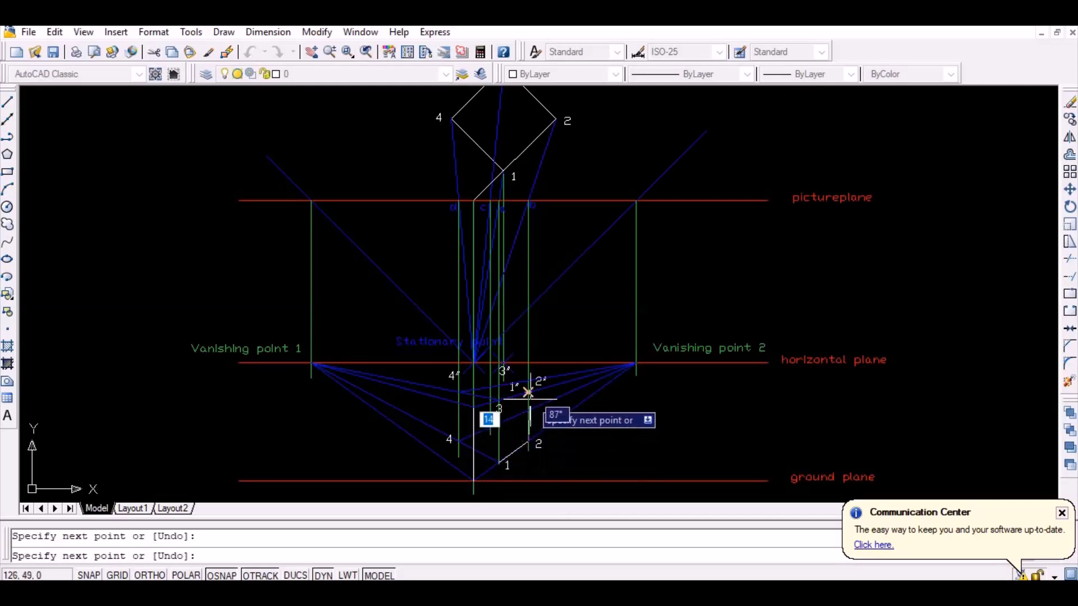
click(528, 391)
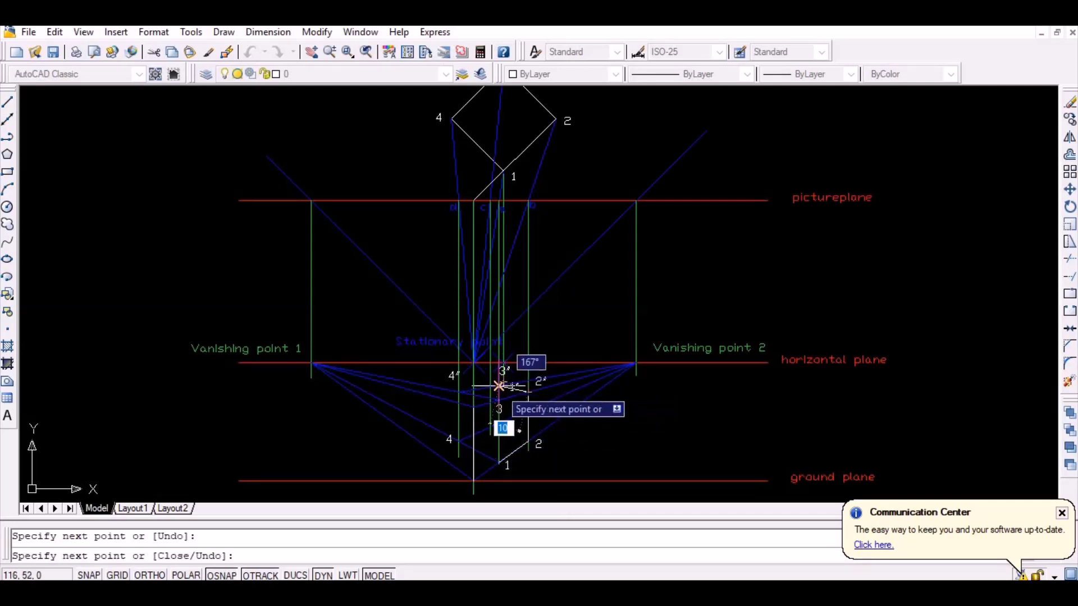